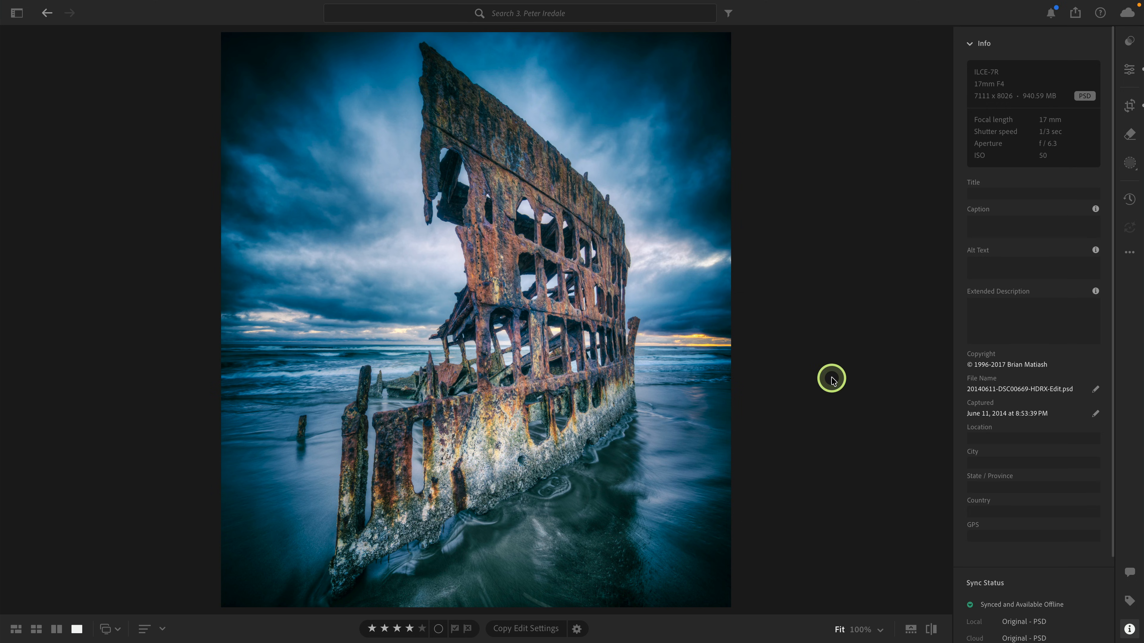
Select the two HDRX TIF photos in the album grid and open them in single-photo view
key(g)
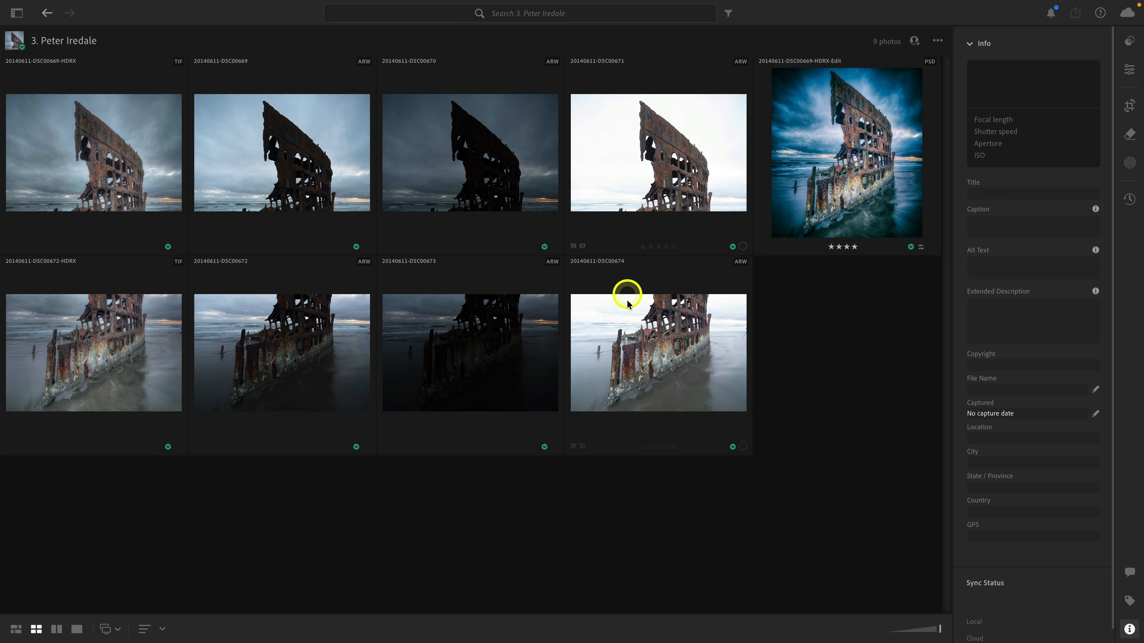
click(90, 126)
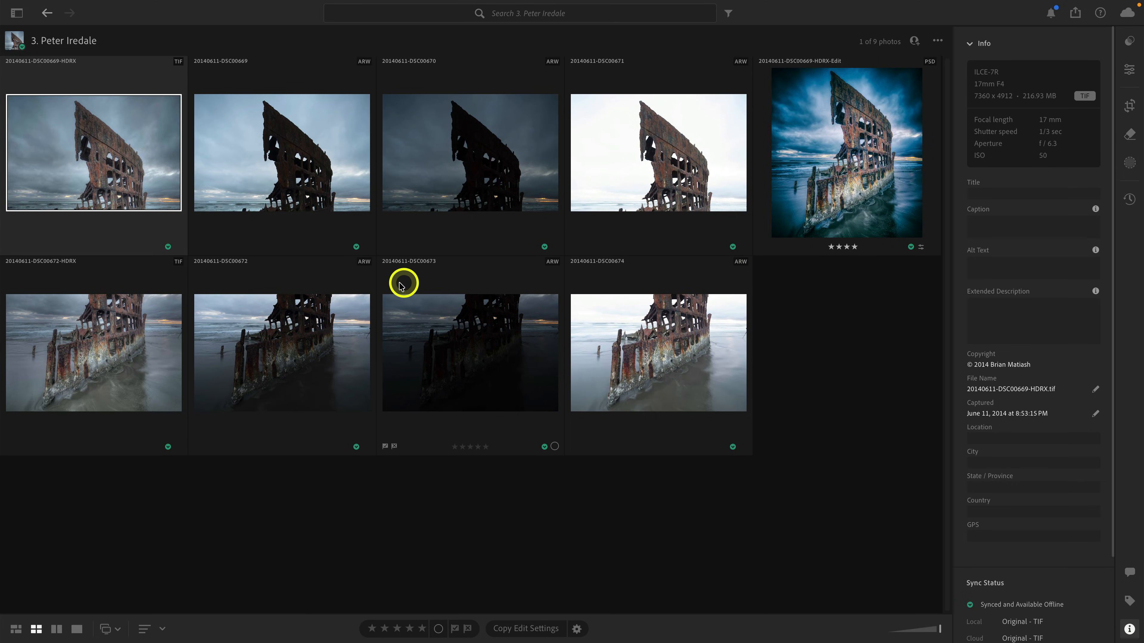
super+click(66, 325)
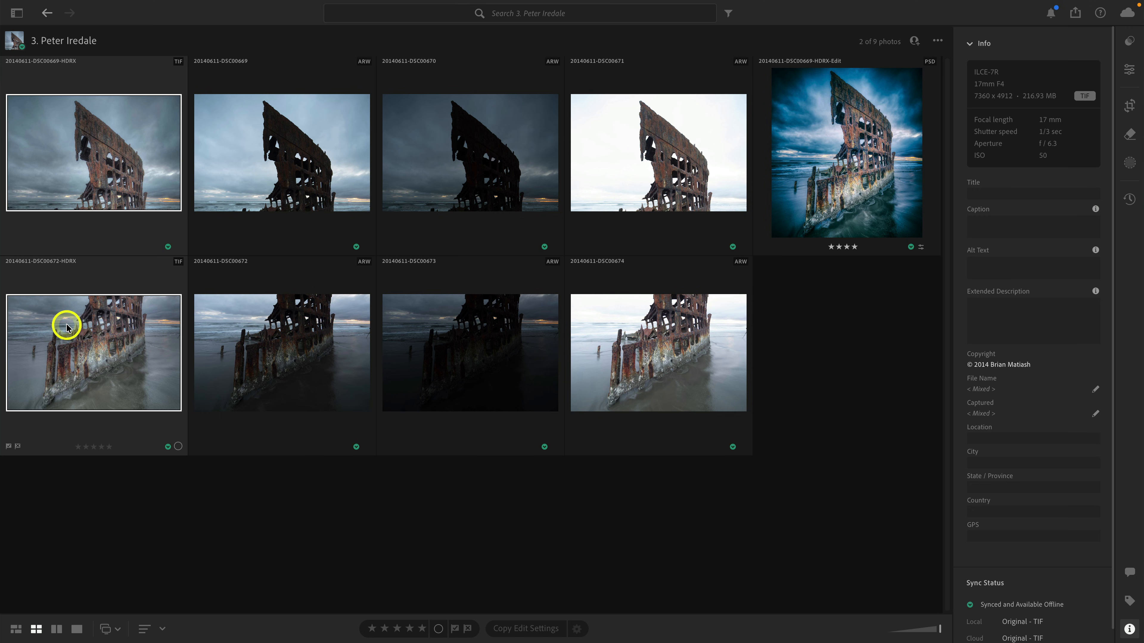
double_click(91, 157)
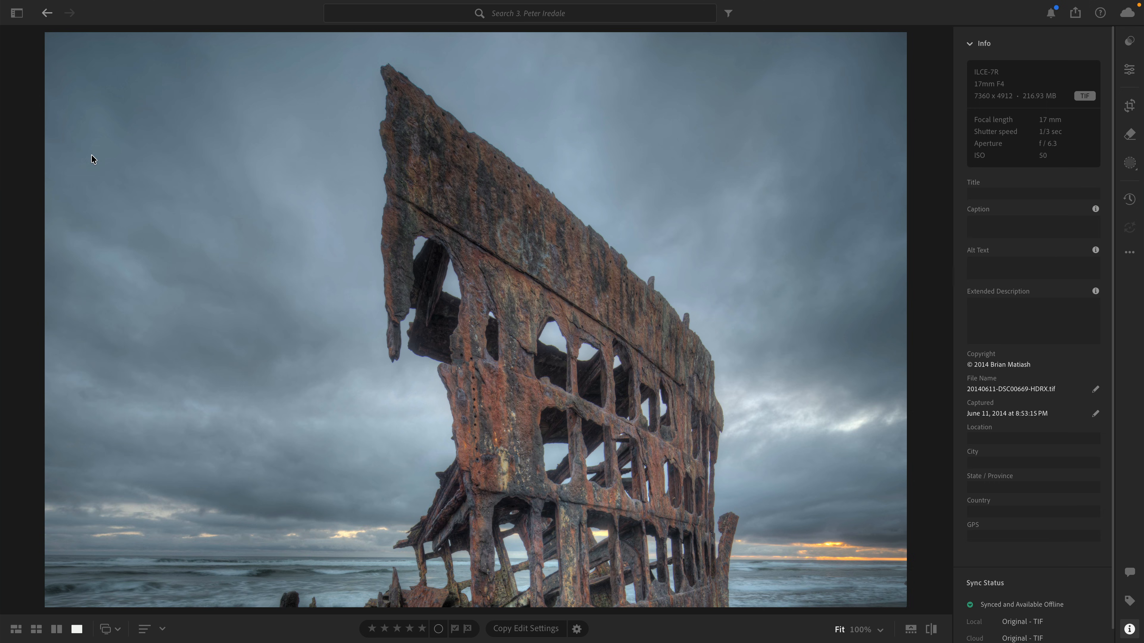
Flip back and forth between the two HDRX TIF photos to compare their upper and lower framing of the shipwreck
key(Right)
key(Left)
key(Right)
key(Left)
key(Right)
key(Left)
key(Right)
key(Left)
key(Right)
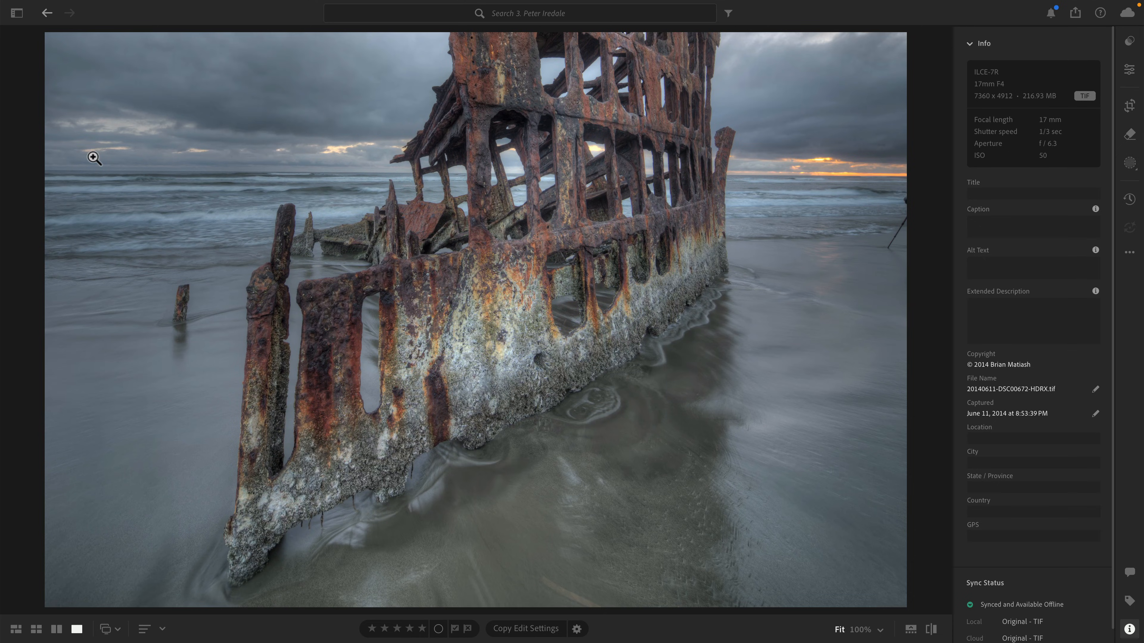
key(Left)
key(Right)
View the finished HDRX-Edit PSD at full size and return to the album grid
key(g)
double_click(859, 148)
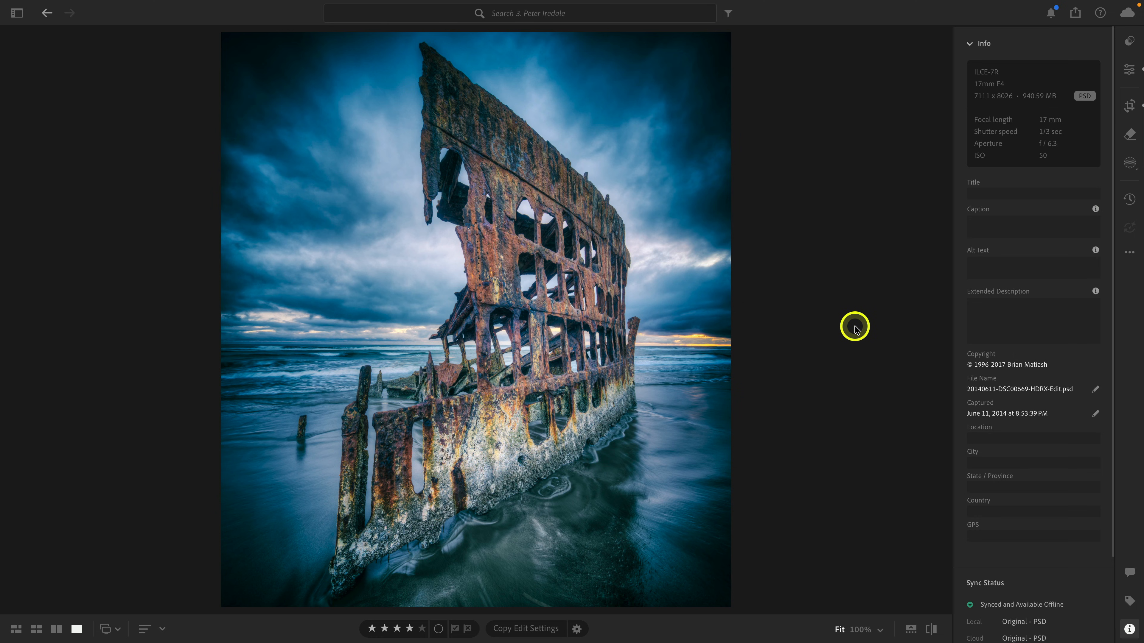
key(g)
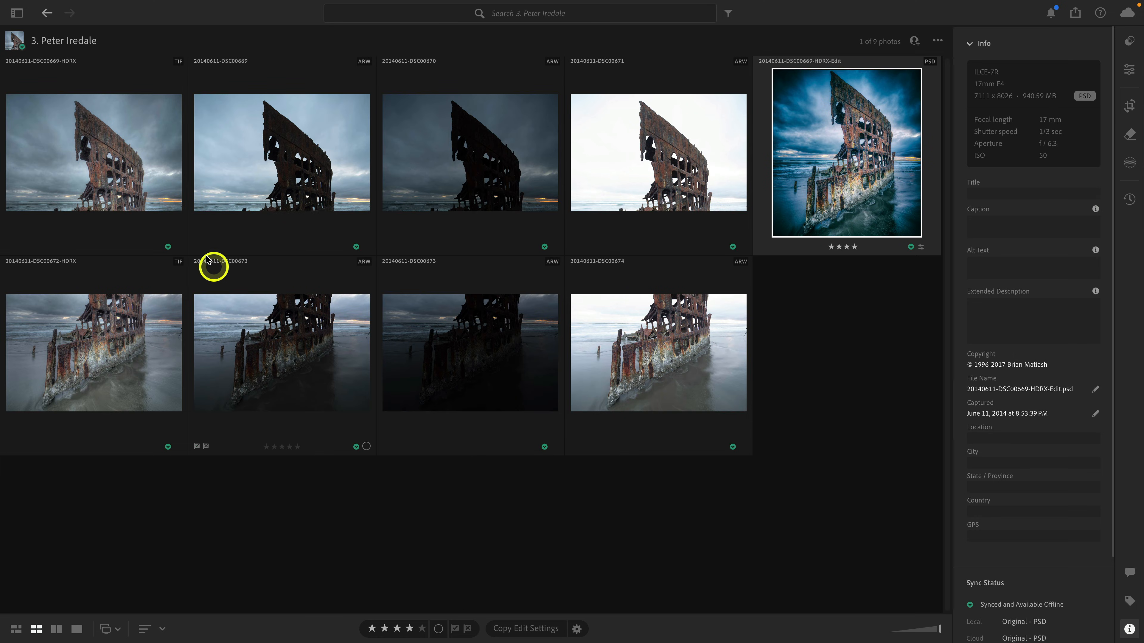
Review the HDRX TIF of the upper wreck and its three bracketed ARW exposures, 20140611-DSC00669 to DSC00671
click(140, 189)
click(315, 187)
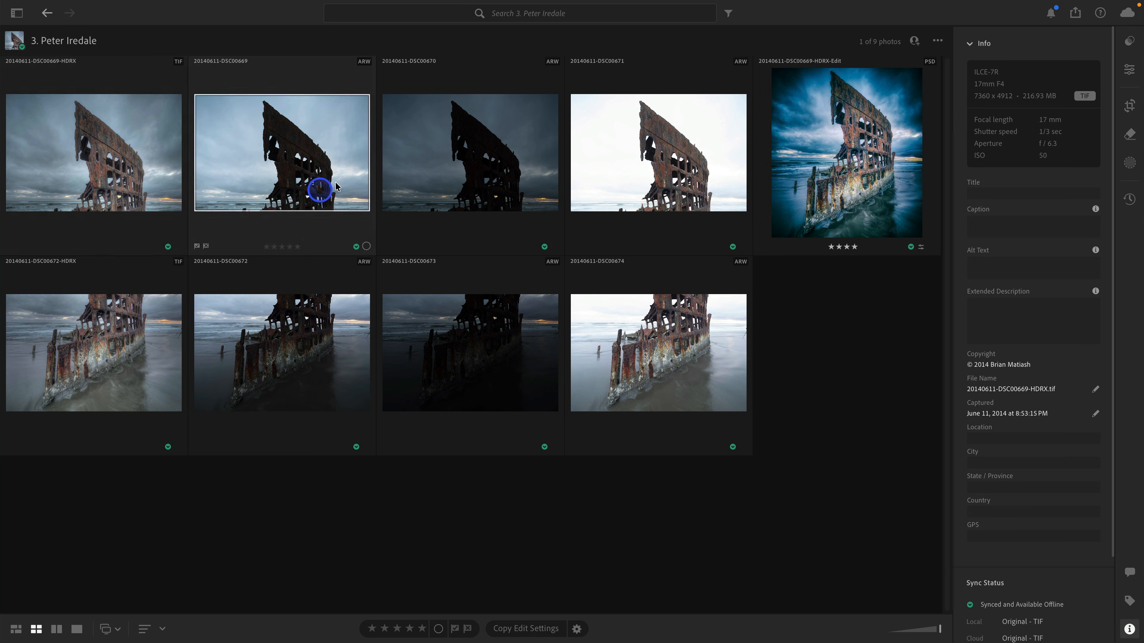
click(470, 172)
click(626, 168)
click(400, 164)
click(308, 164)
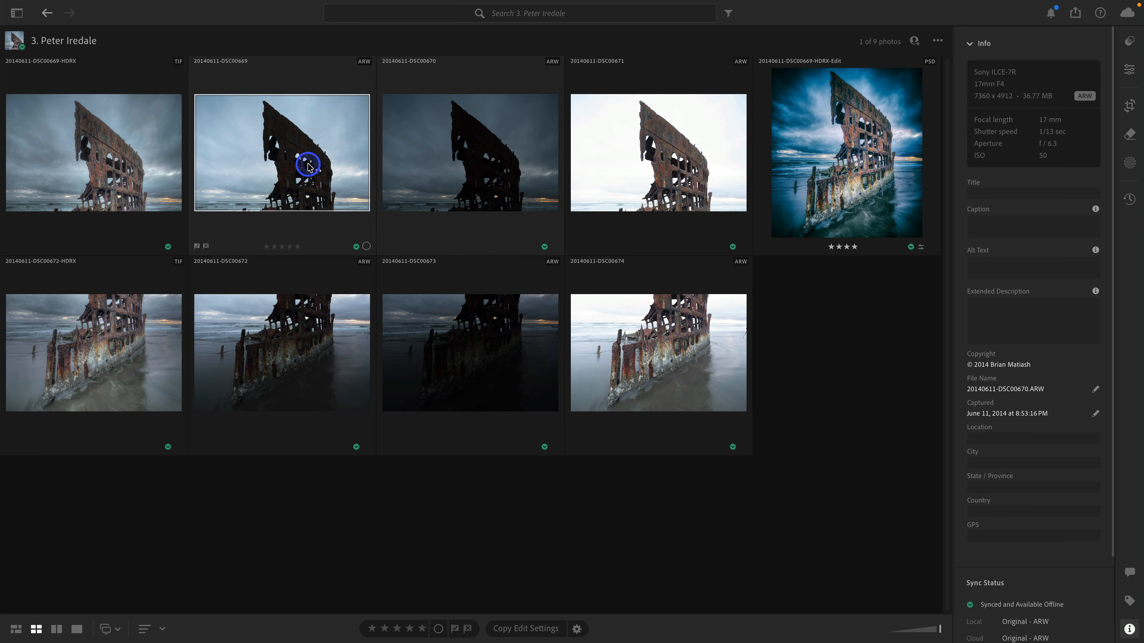
double_click(118, 166)
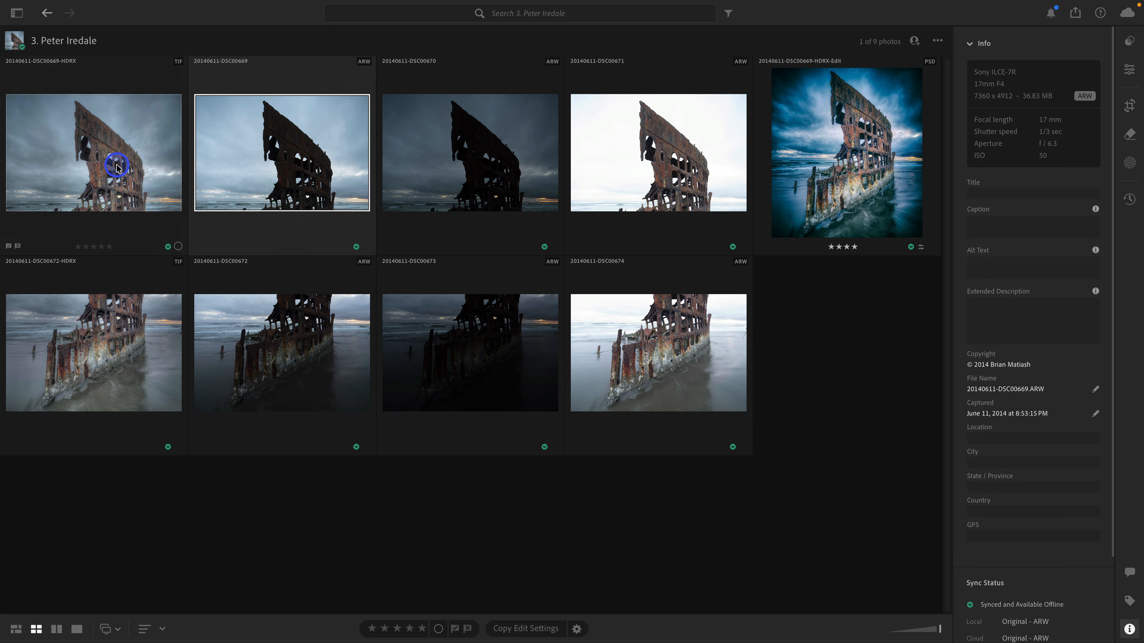
key(g)
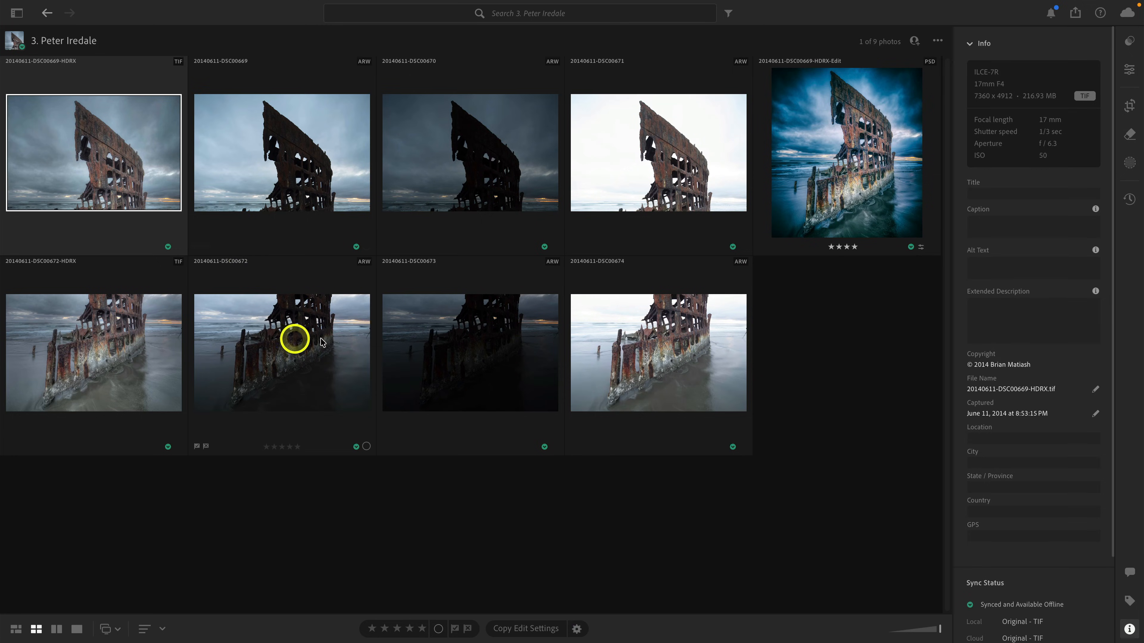
click(317, 200)
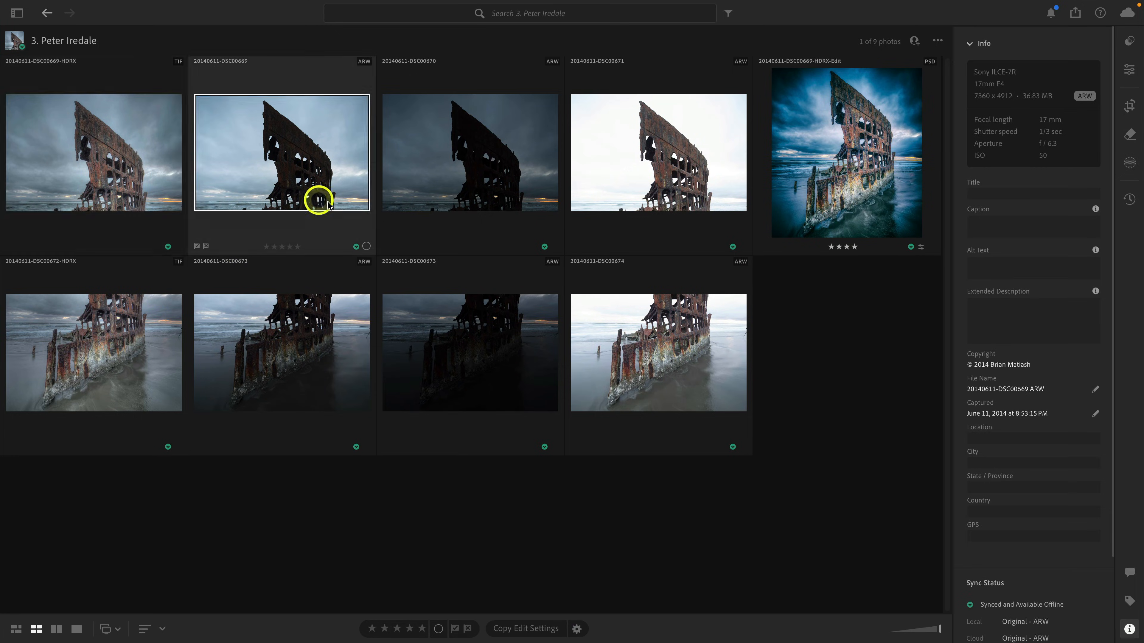
click(455, 198)
click(618, 200)
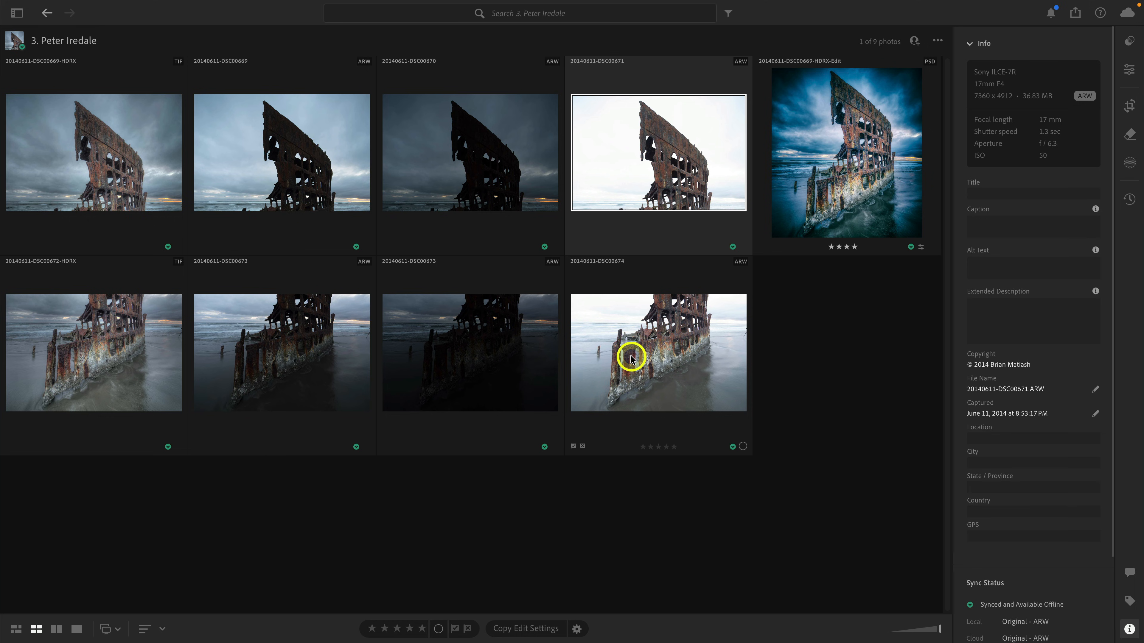
shift+click(321, 143)
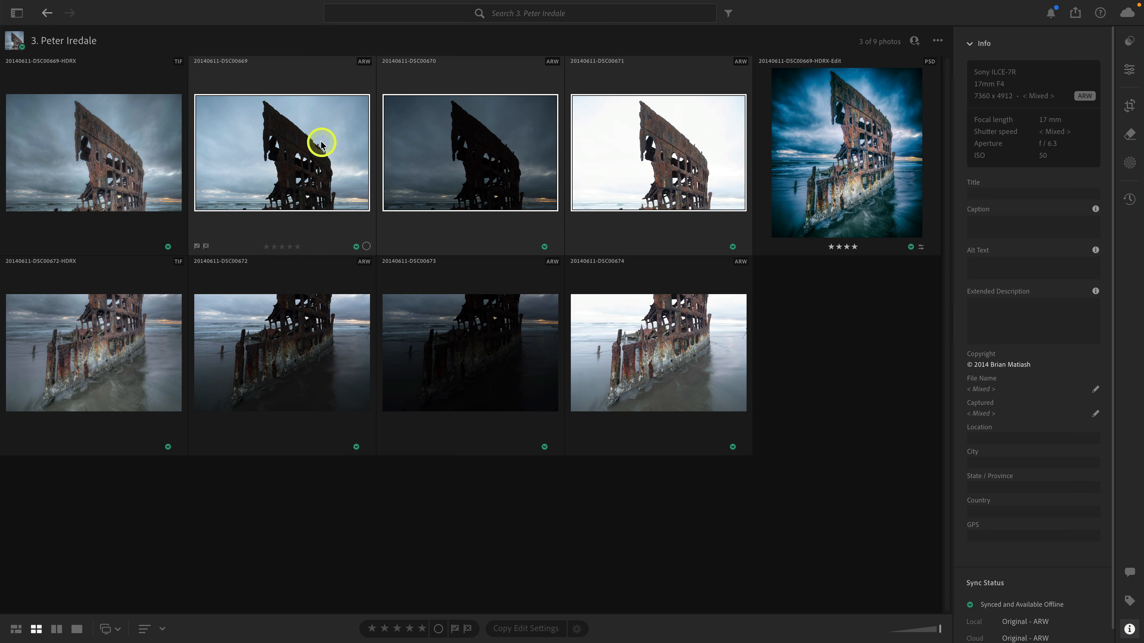
right_click(290, 172)
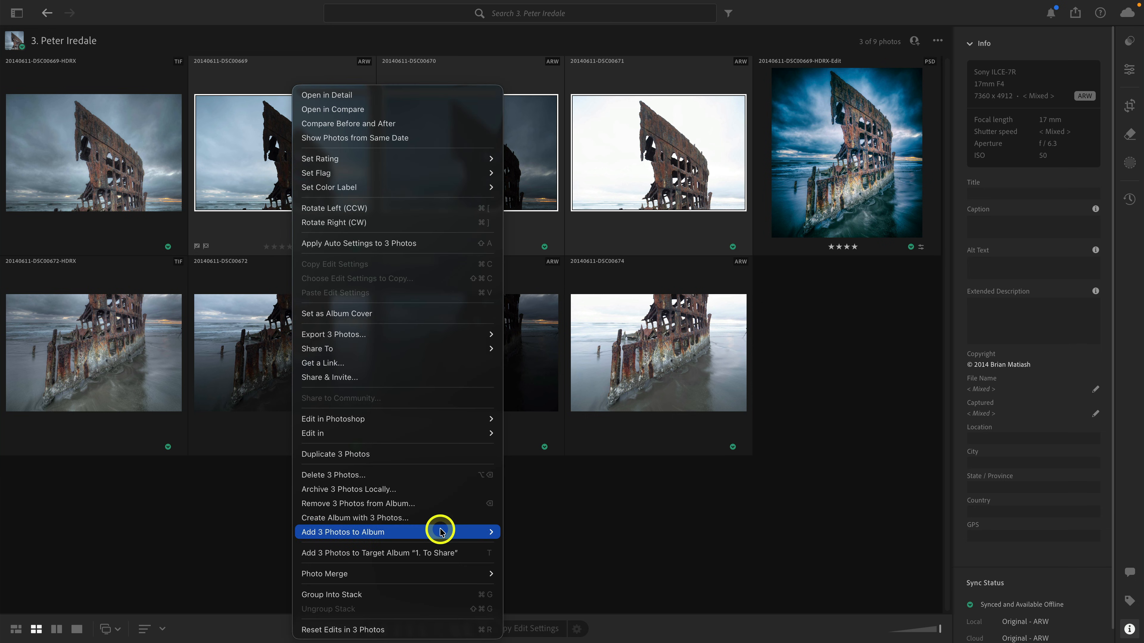
mouse_move(439, 575)
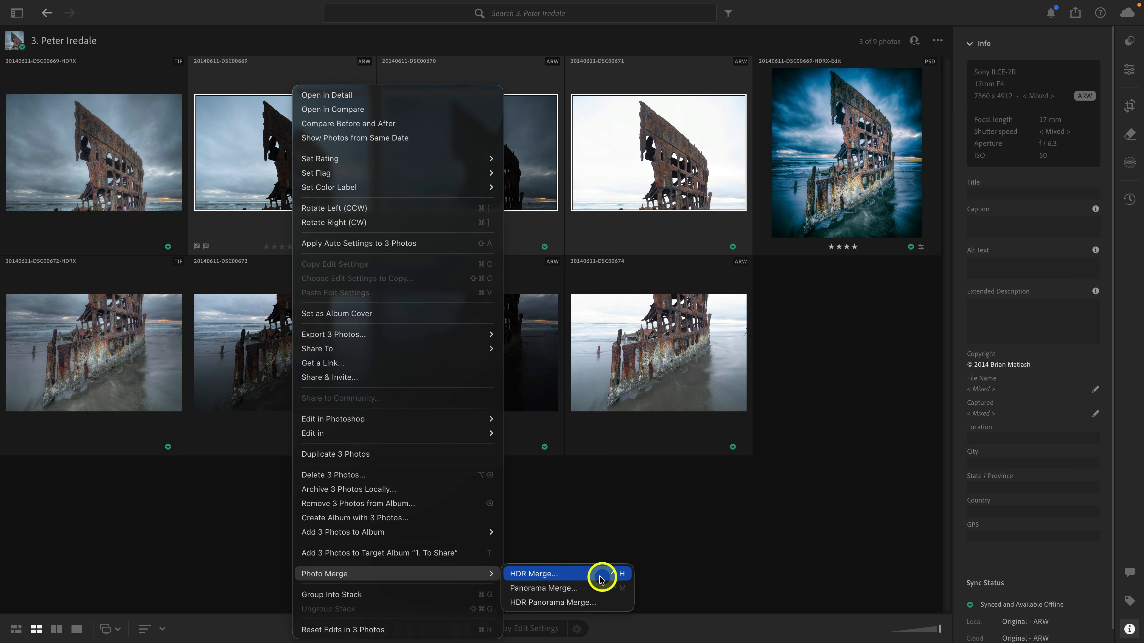
click(740, 485)
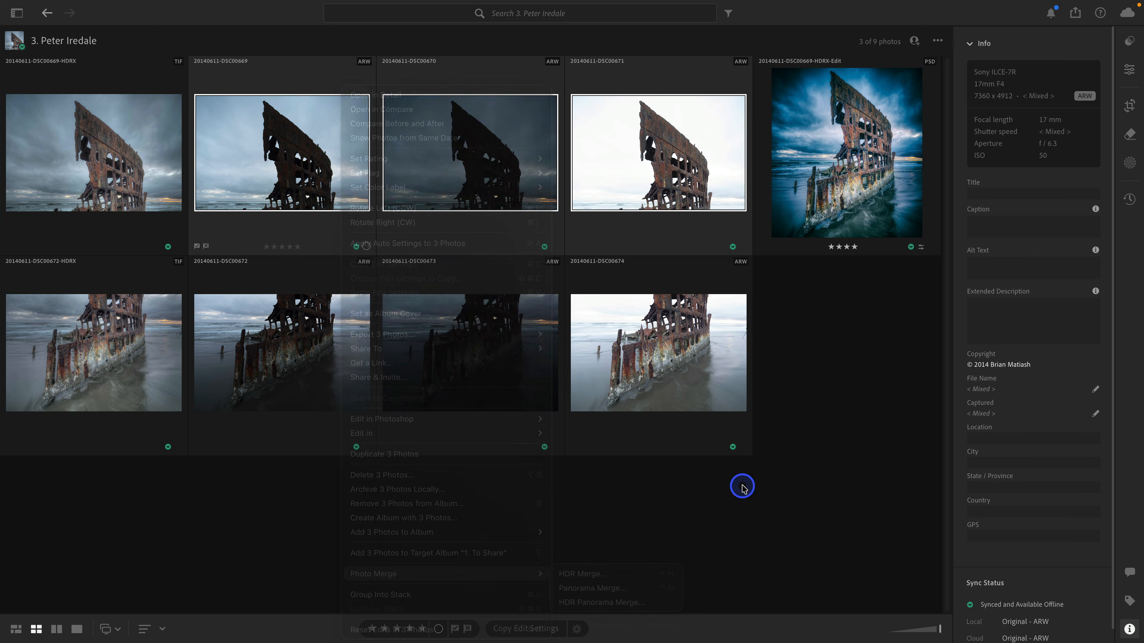
click(670, 348)
shift+click(299, 344)
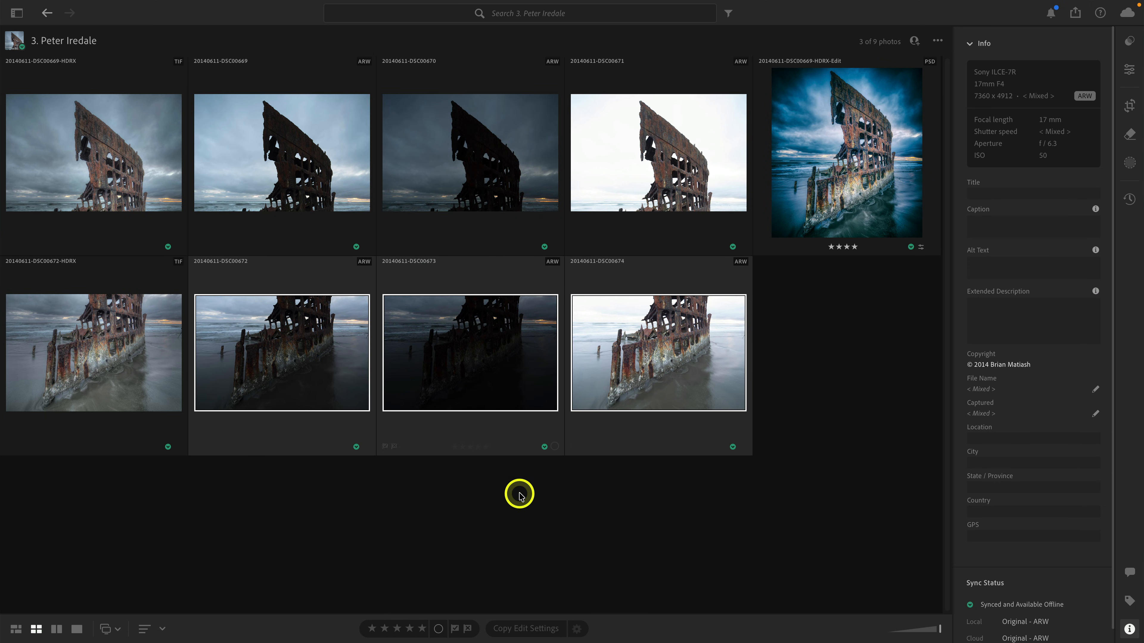
click(519, 506)
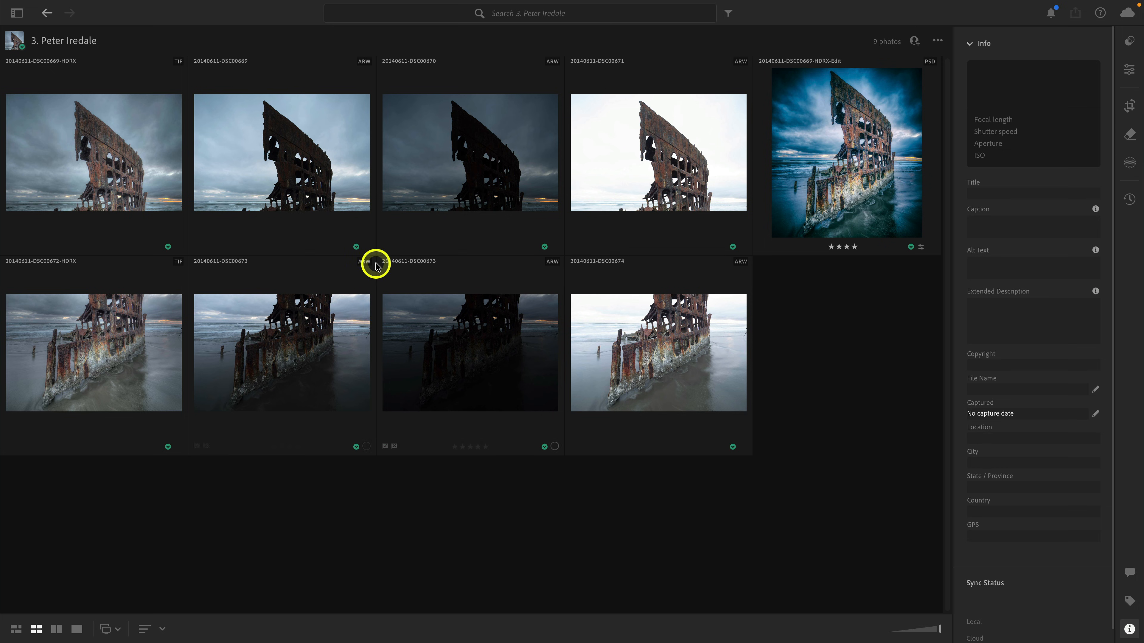
Select all six bracketed ARW photos, DSC00669 through DSC00674, and start an HDR Panorama Merge
click(321, 180)
shift+click(604, 195)
ctrl+click(644, 319)
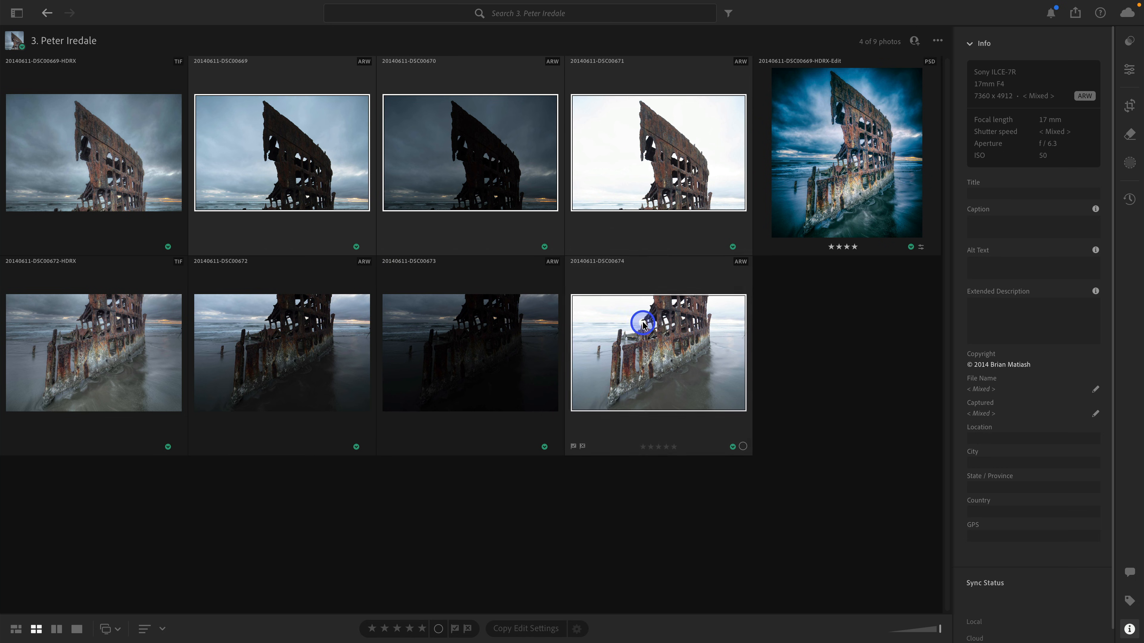
ctrl+click(526, 335)
ctrl+click(324, 353)
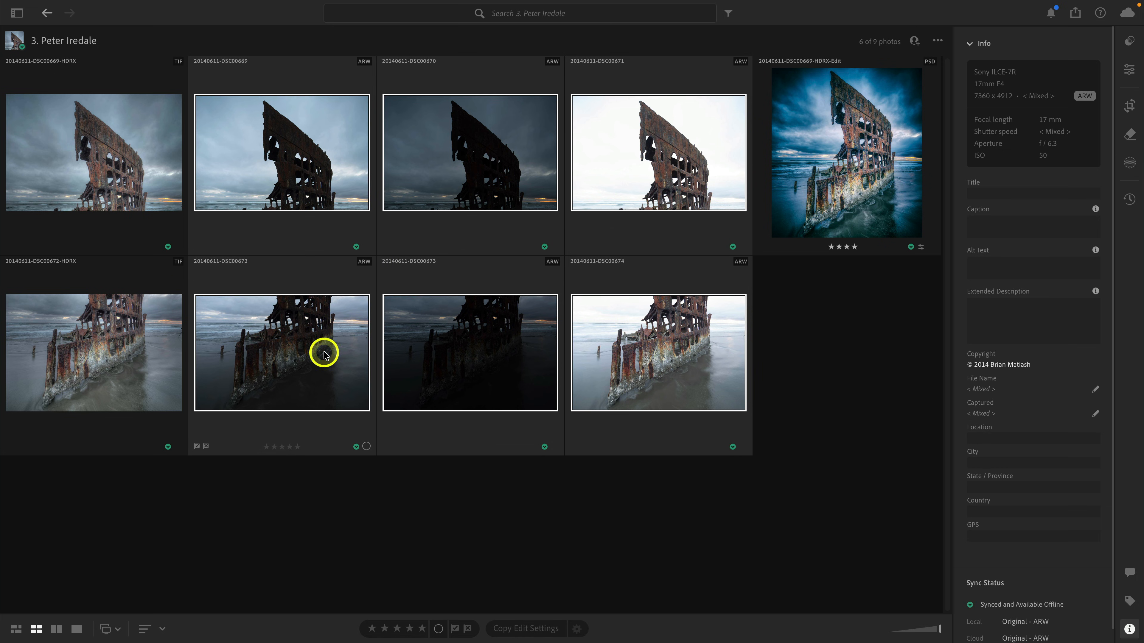
right_click(325, 353)
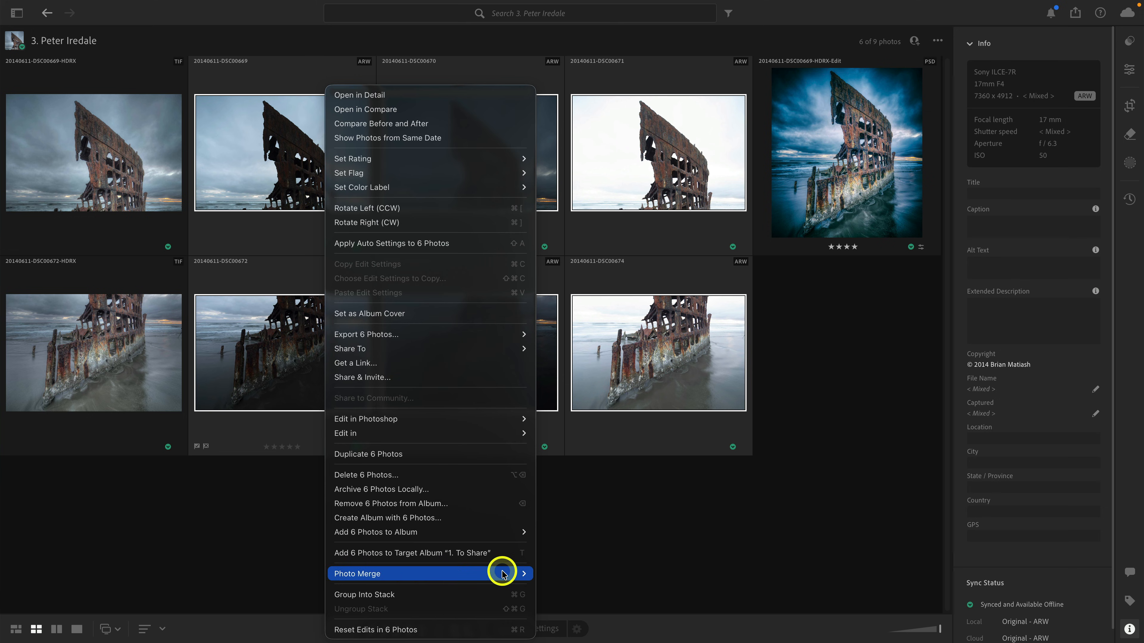
mouse_move(502, 574)
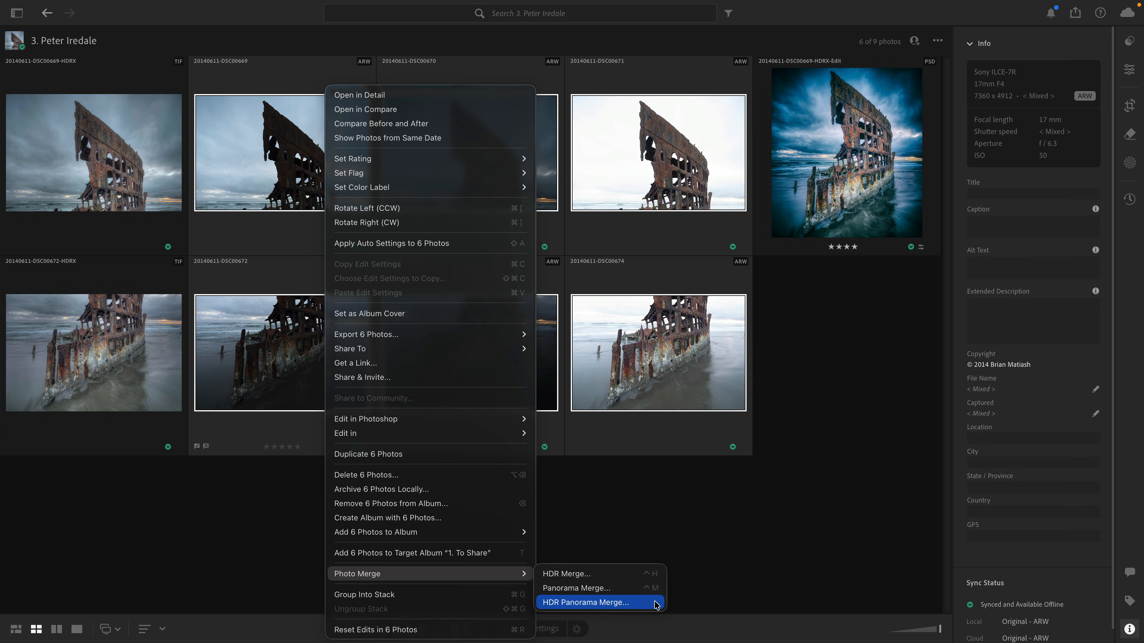
click(643, 604)
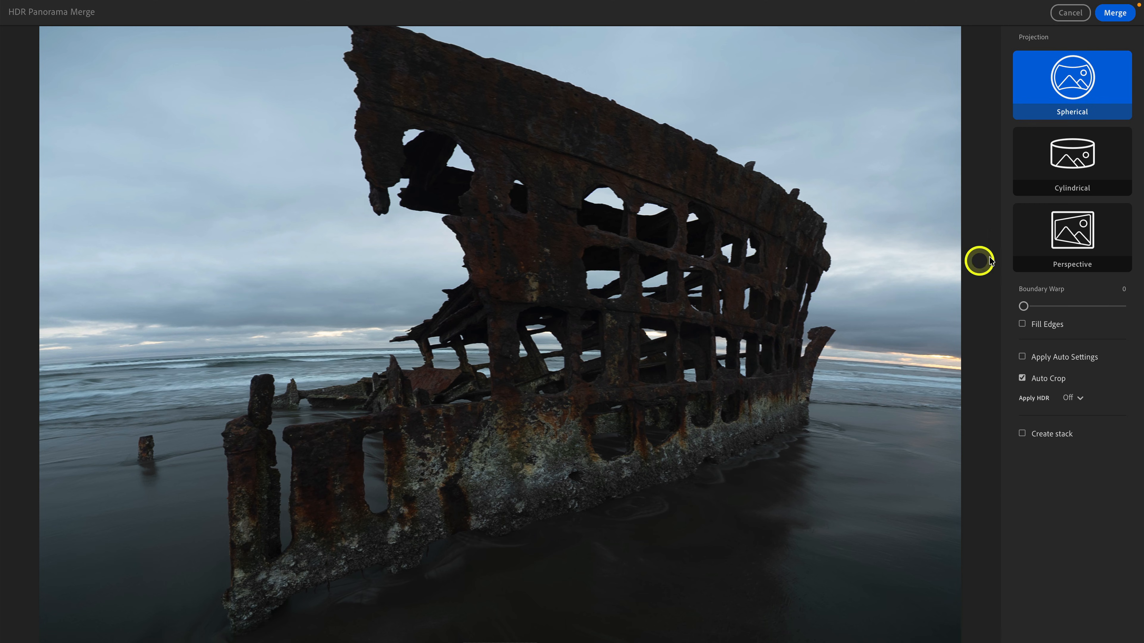
Merge the HDR panorama using the Perspective projection with Apply Auto Settings enabled and Apply HDR left off
click(1071, 241)
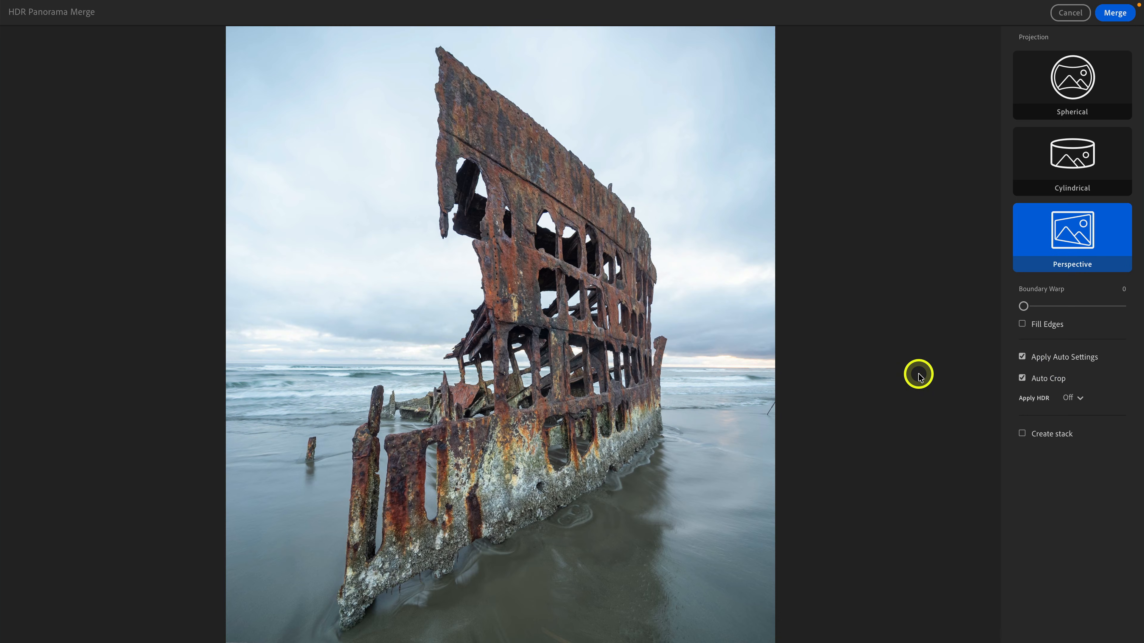
click(1072, 400)
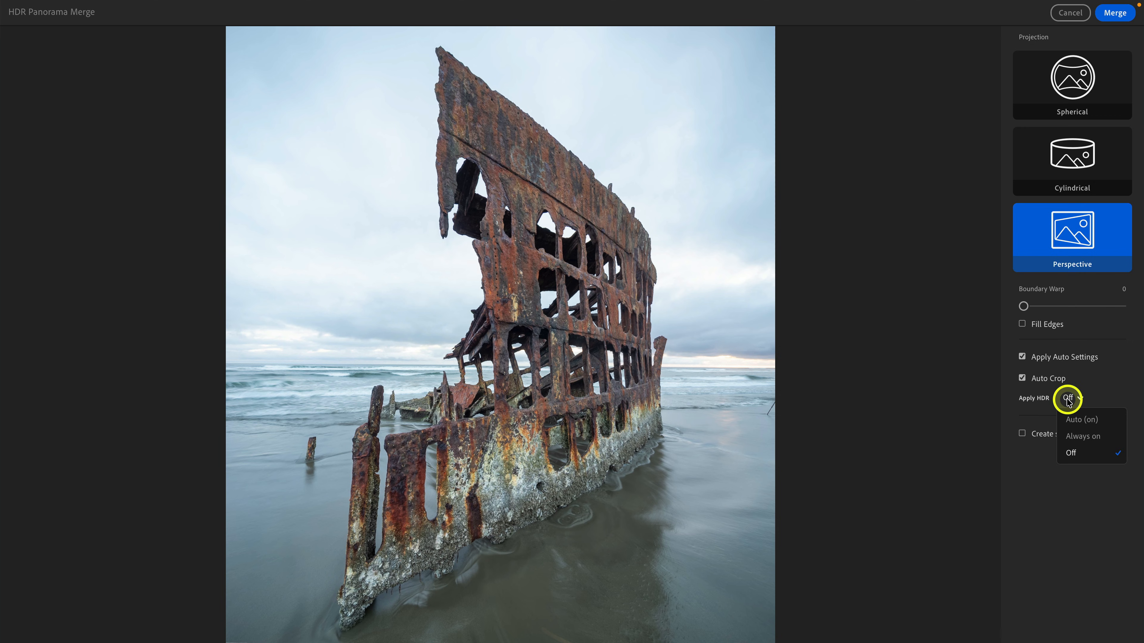
click(1069, 399)
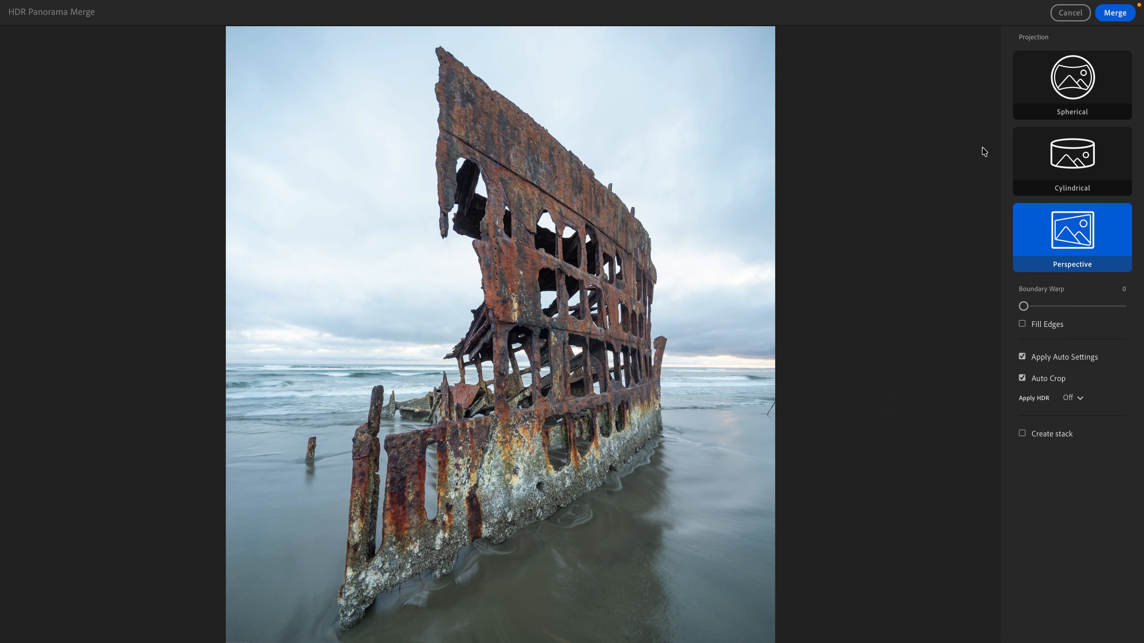
click(1106, 15)
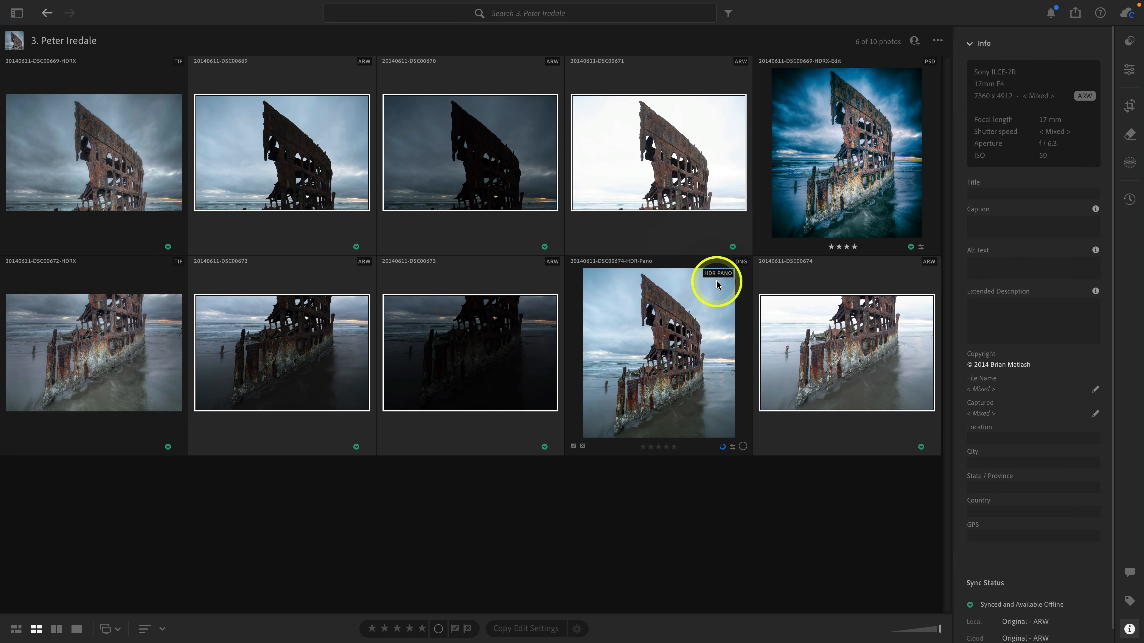
Compare the merged HDR-Pano DNG side by side with the HDRX-Edit PSD, hiding the filmstrip, and return to the grid
click(670, 334)
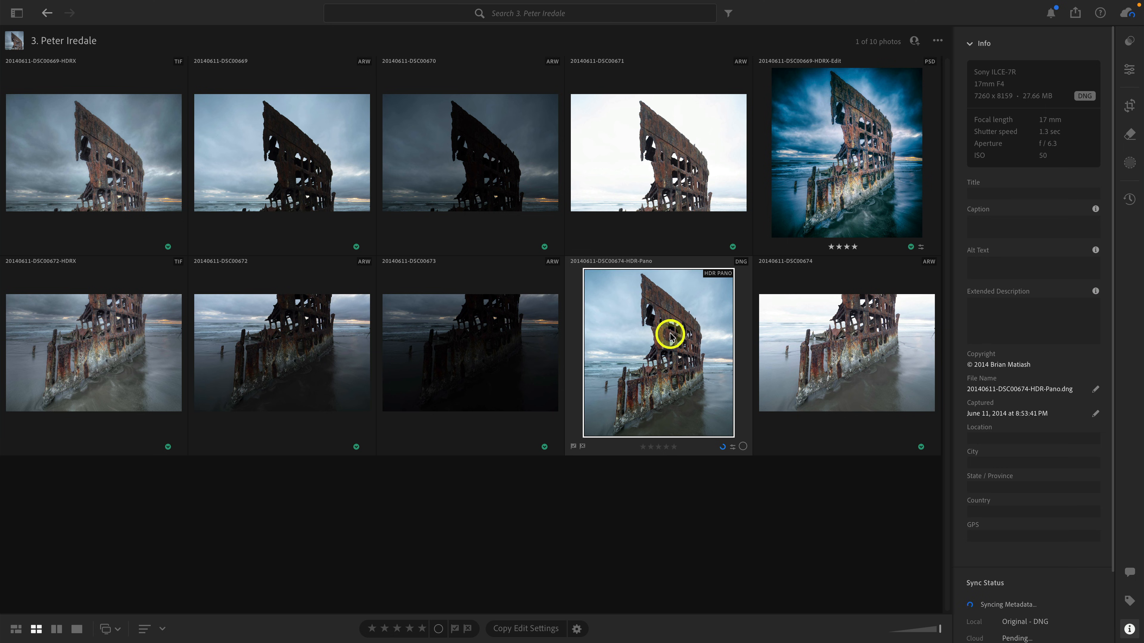
super+click(871, 188)
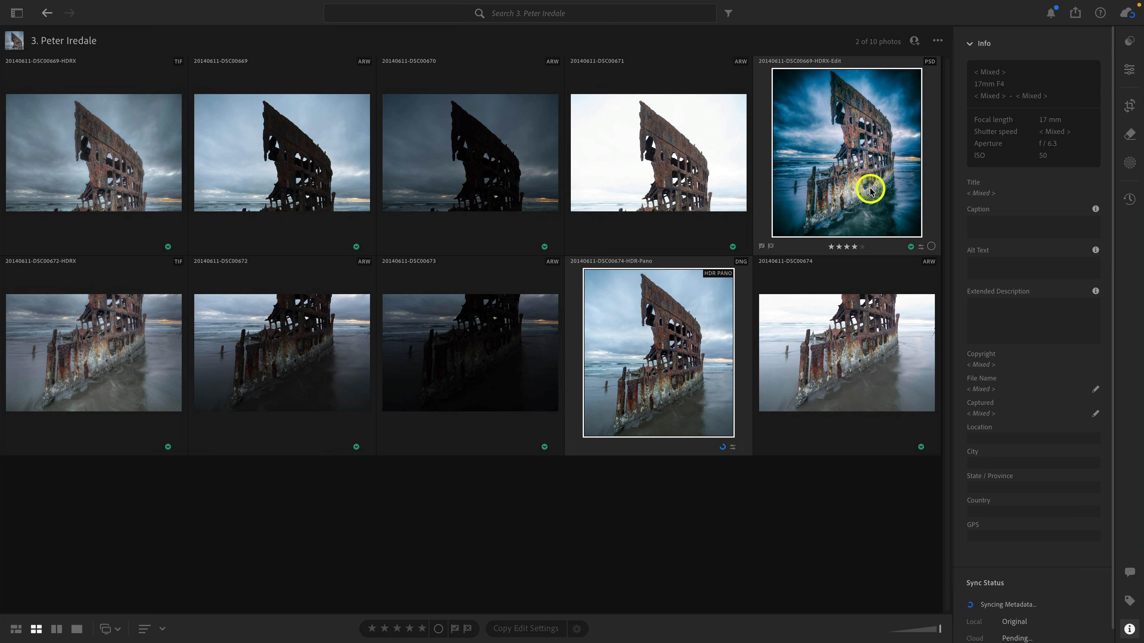
click(63, 628)
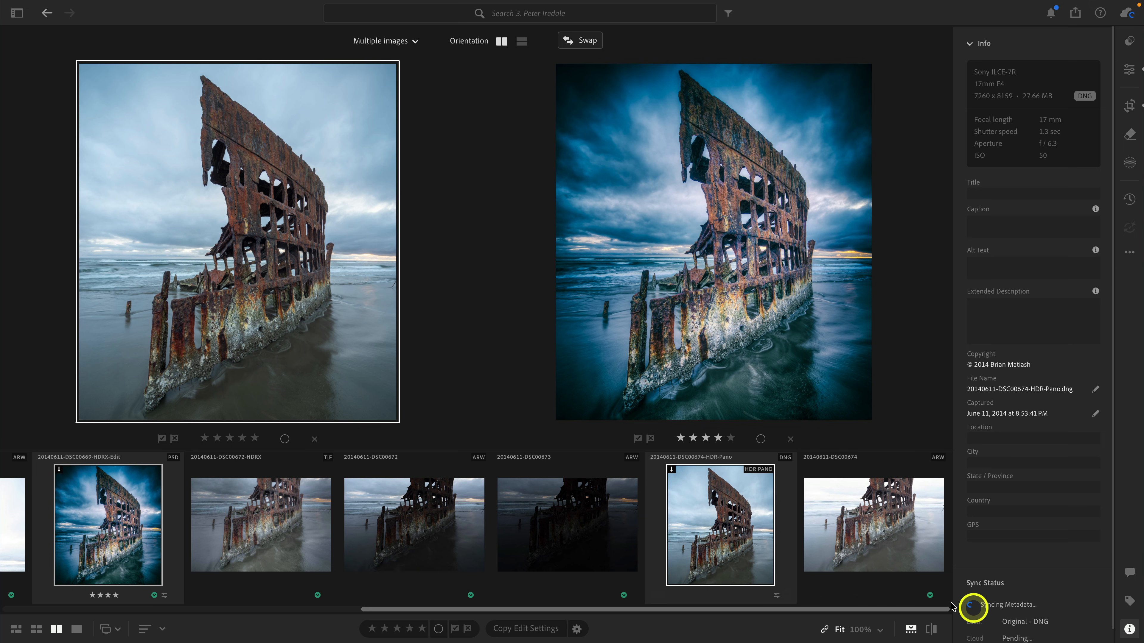
click(910, 629)
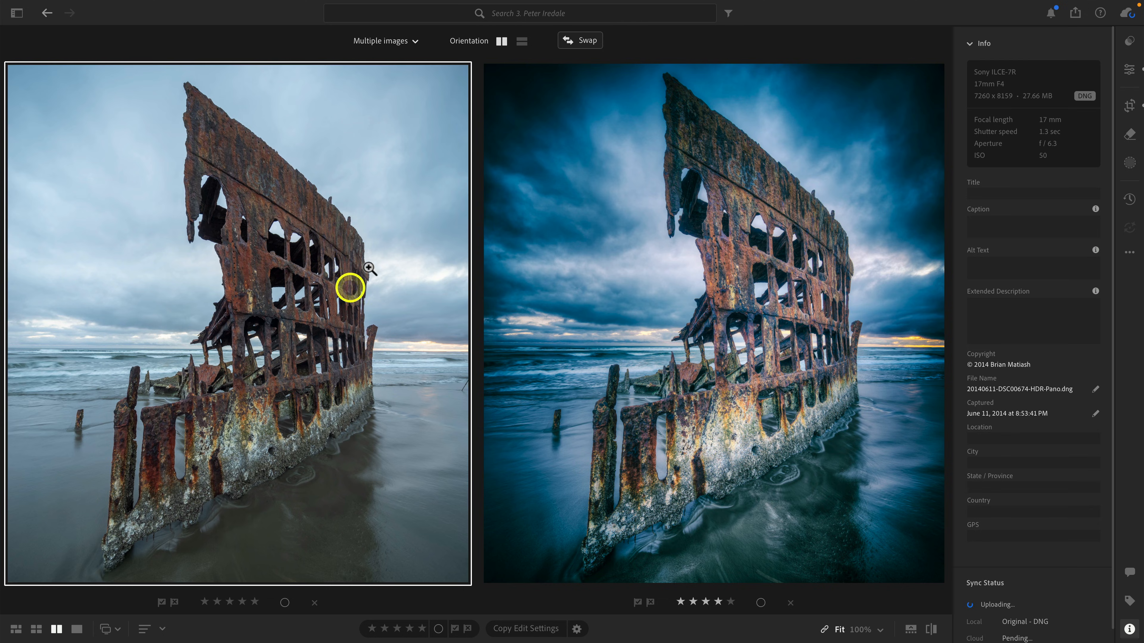
key(g)
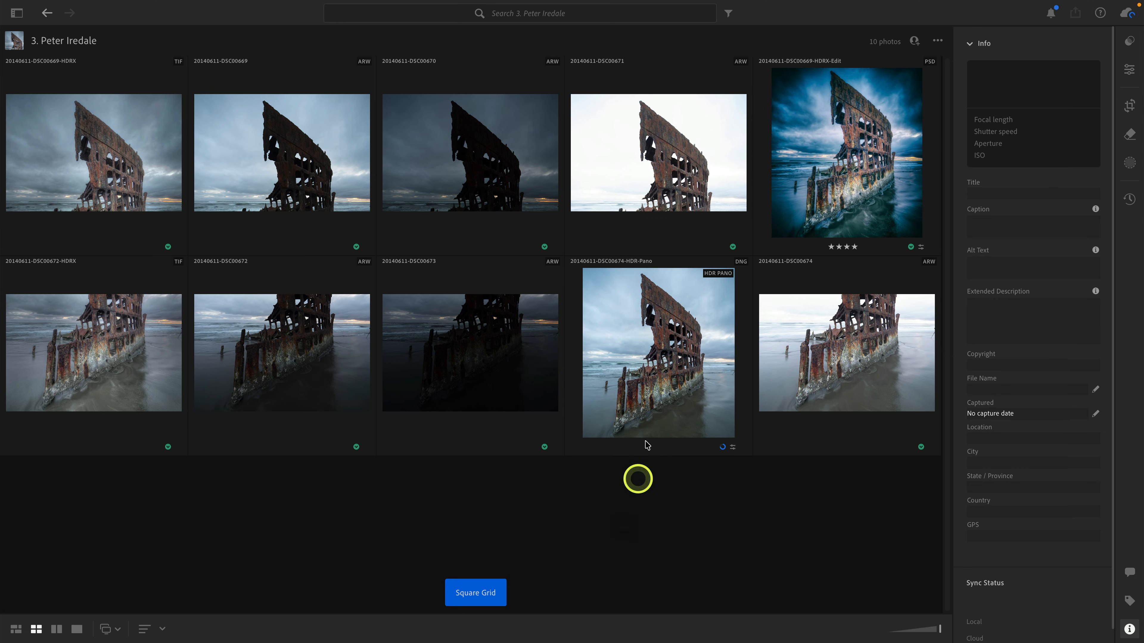
Open the merged HDR-Pano DNG and remove the small dark distraction at the photo's right edge with Generative AI Remove
double_click(664, 358)
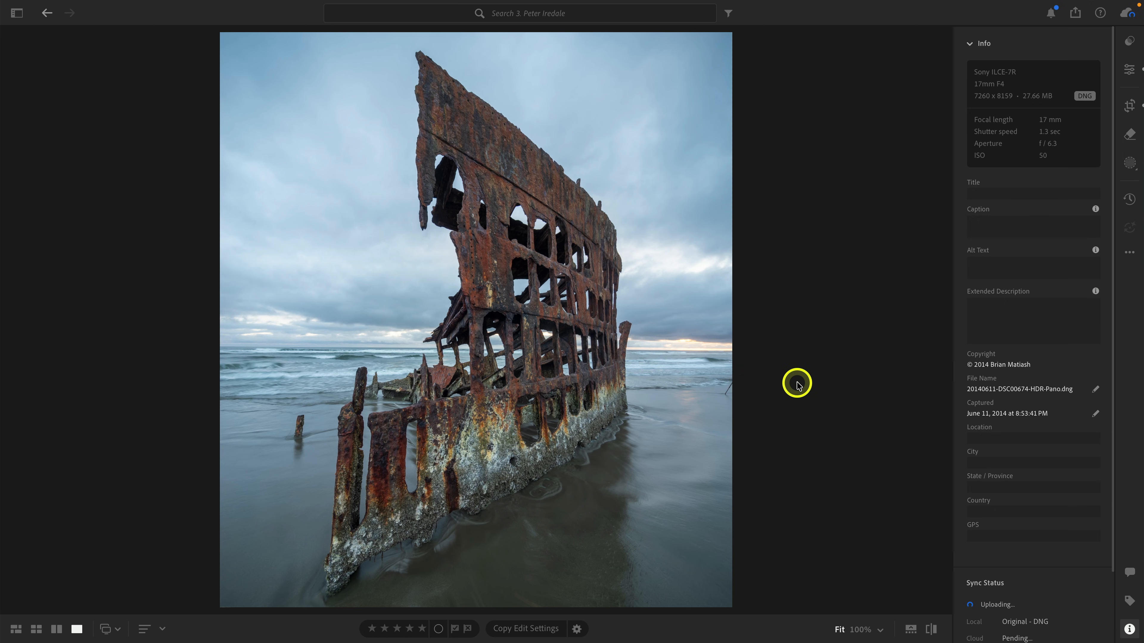
click(1129, 139)
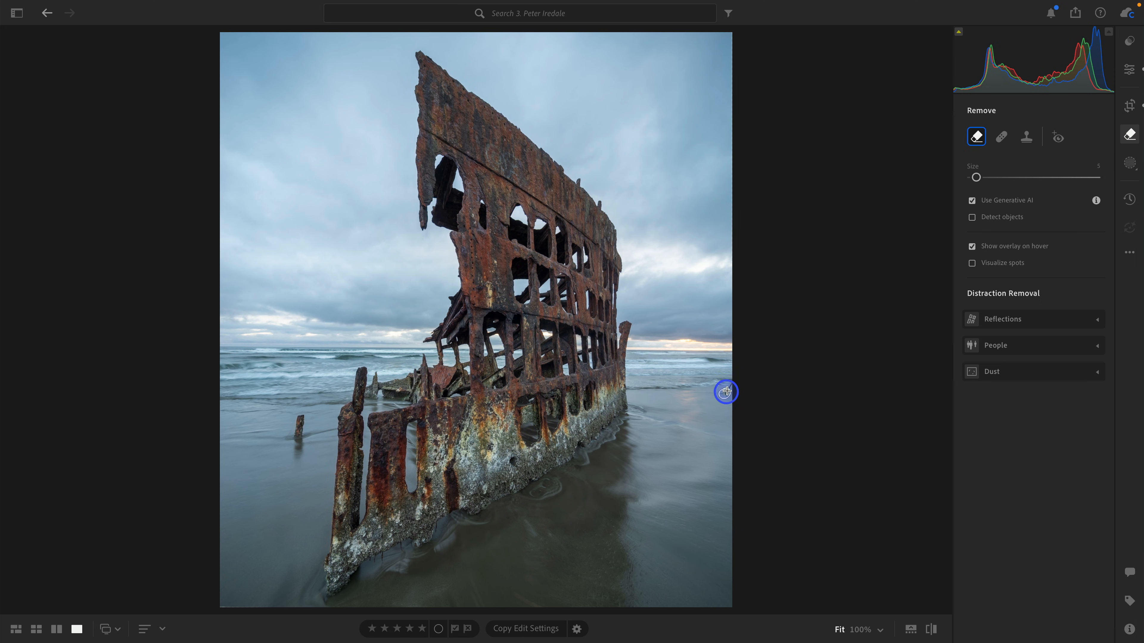
drag(731, 383, 731, 381)
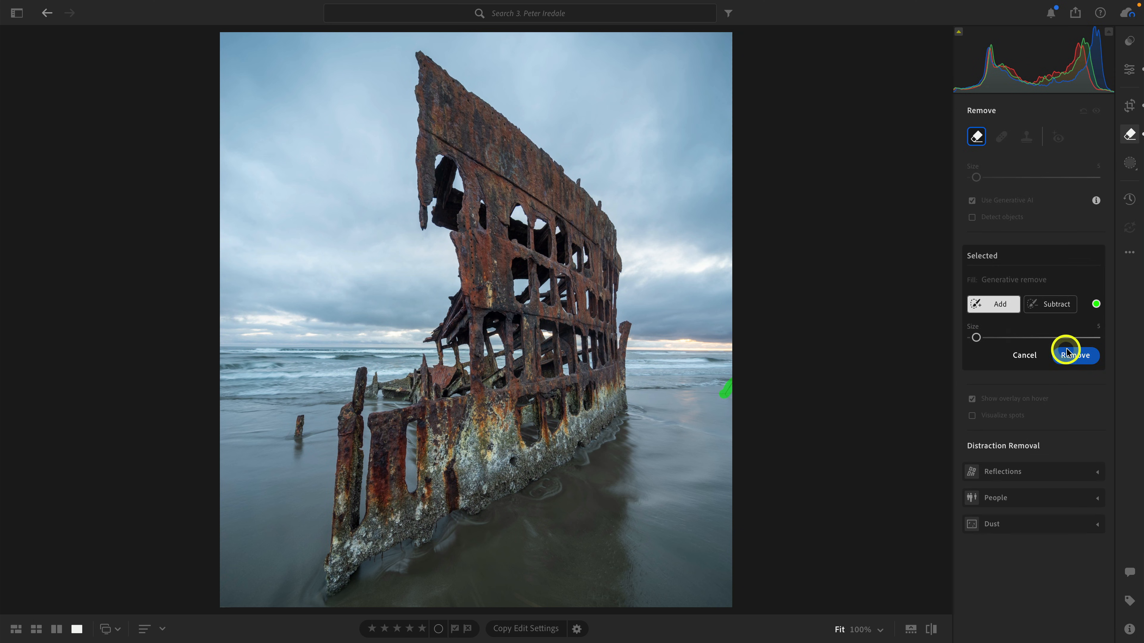
click(1068, 355)
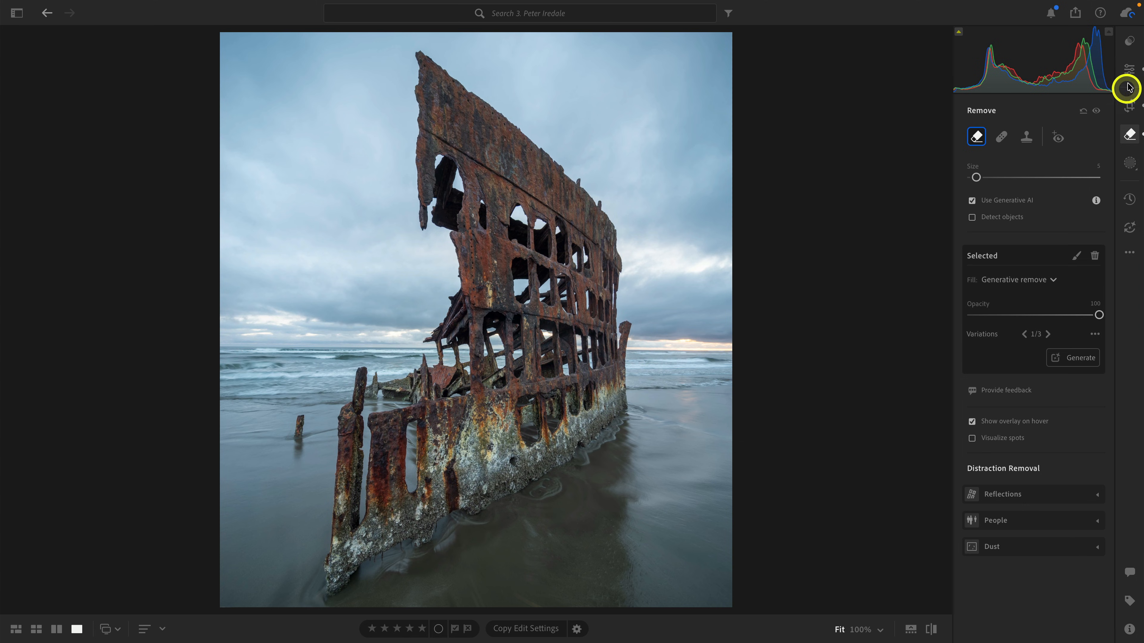
Neutralize the white balance by sampling the blue-tinted cloud in the upper-left part of the sky
click(1130, 77)
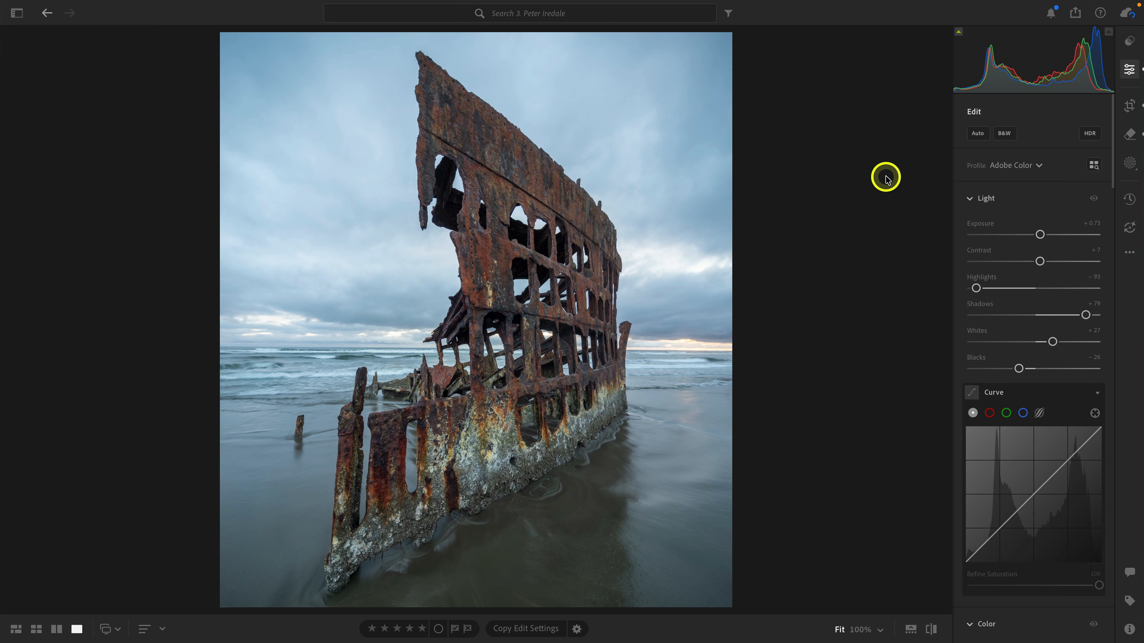
scroll(1031, 315, down, 6)
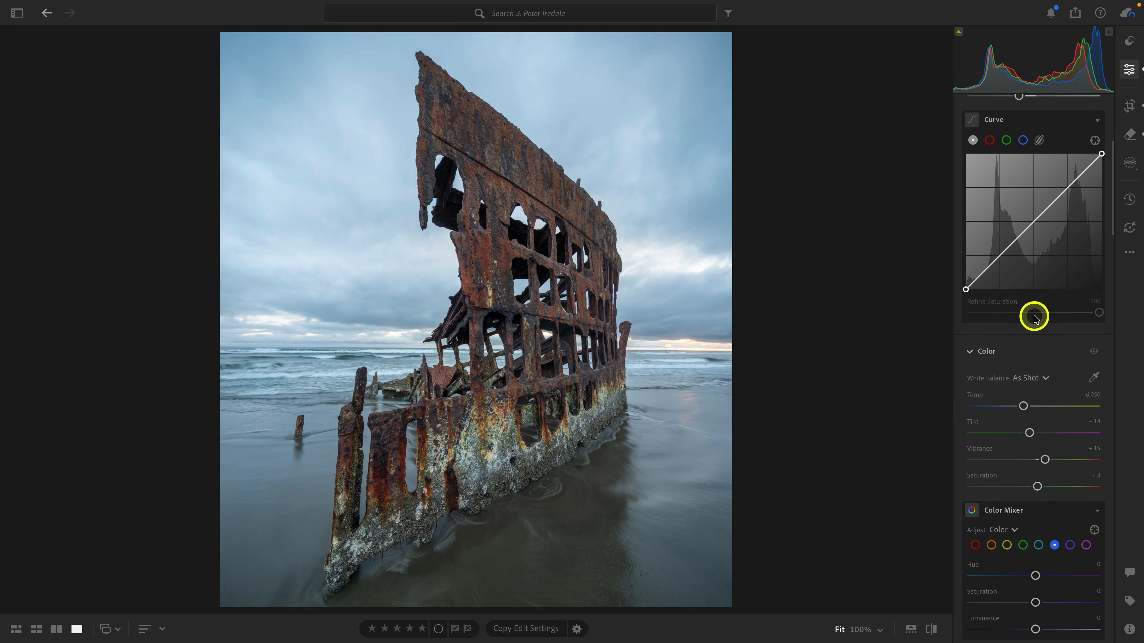
click(1094, 375)
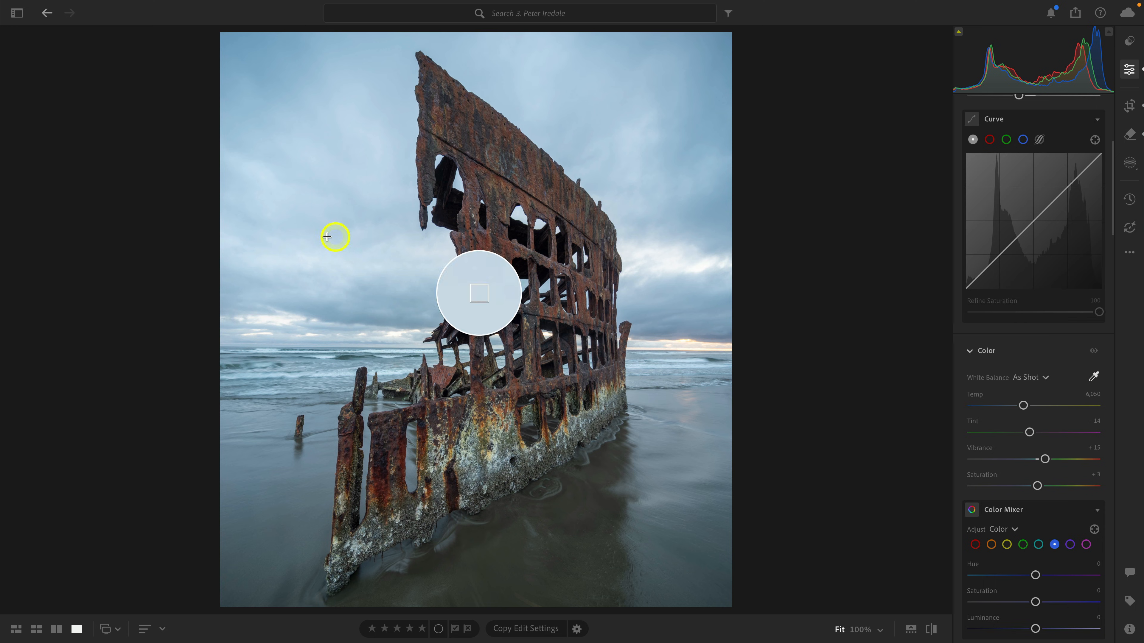
click(286, 114)
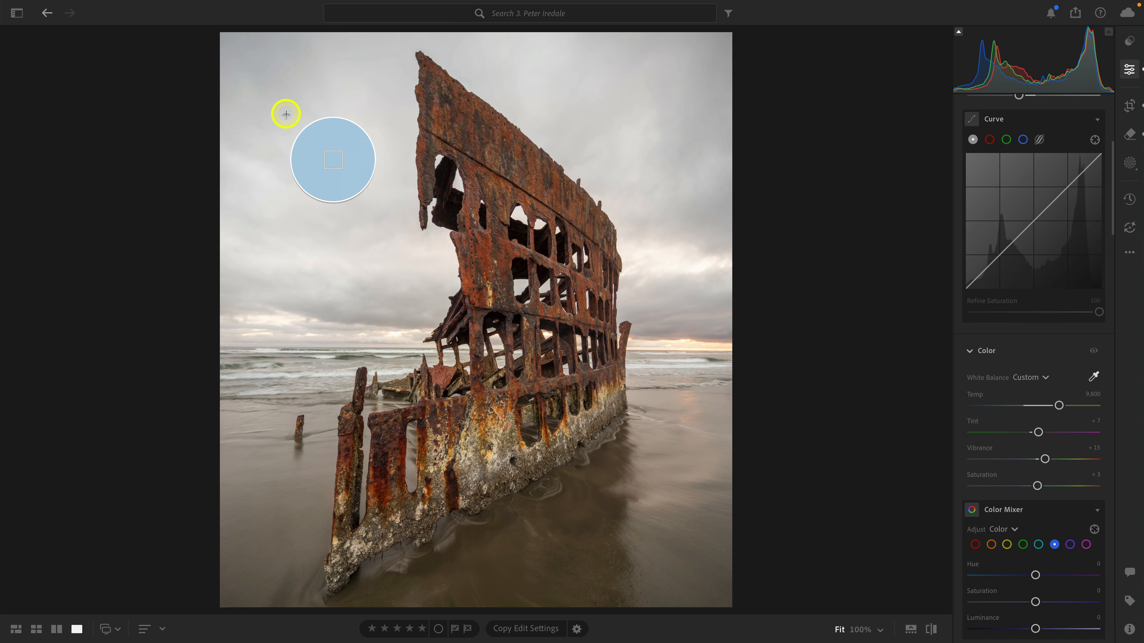
Compare the photo with and without the Color adjustments, and reset Vibrance and Saturation to 0
click(1095, 354)
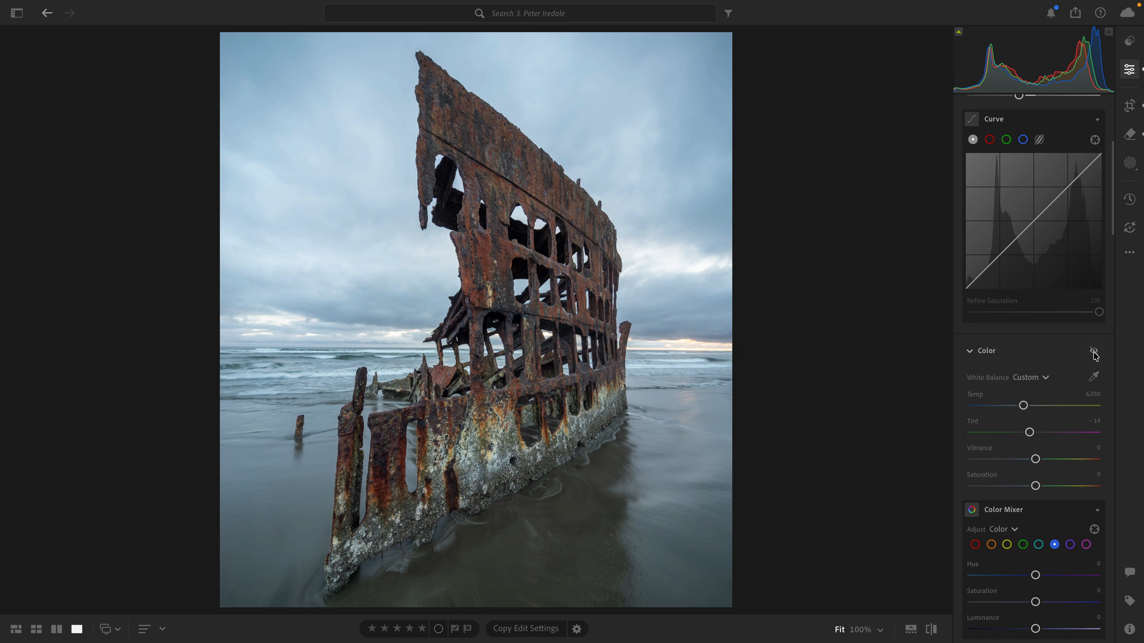
click(1094, 353)
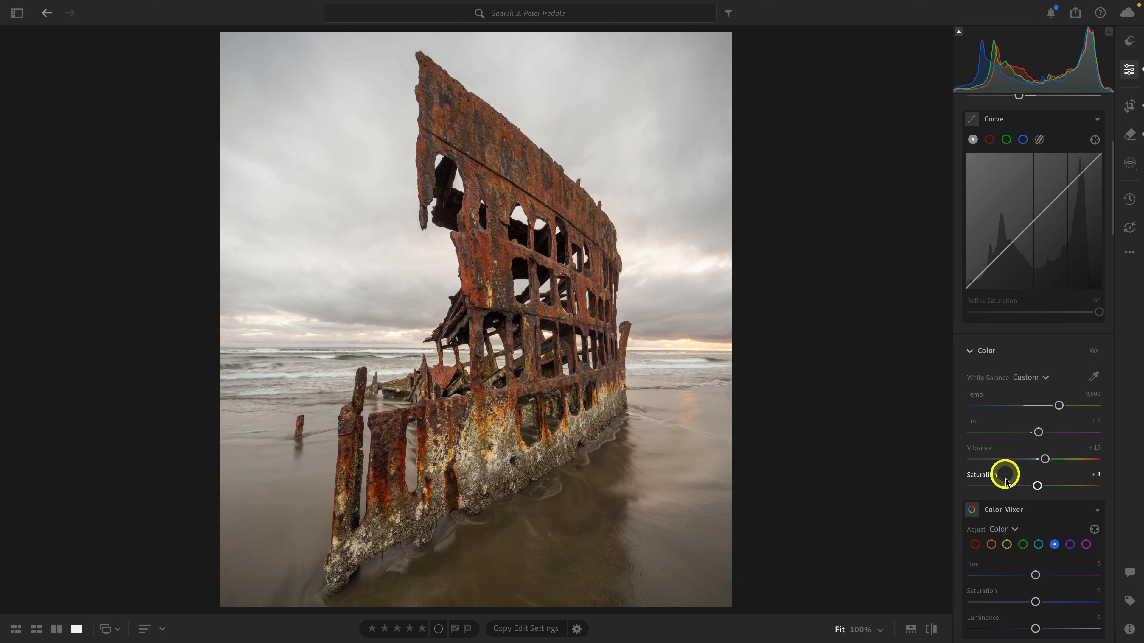
double_click(1043, 460)
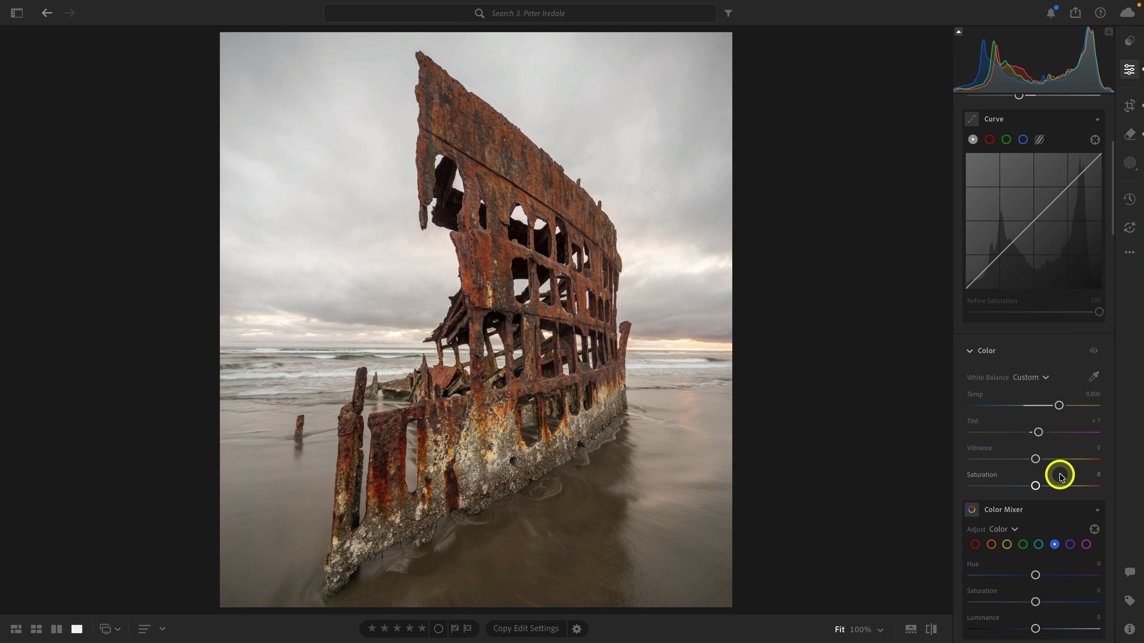
Set Highlights to -77 and Blacks to -9, and change the profile to Adobe Landscape
scroll(1060, 477, up, 6)
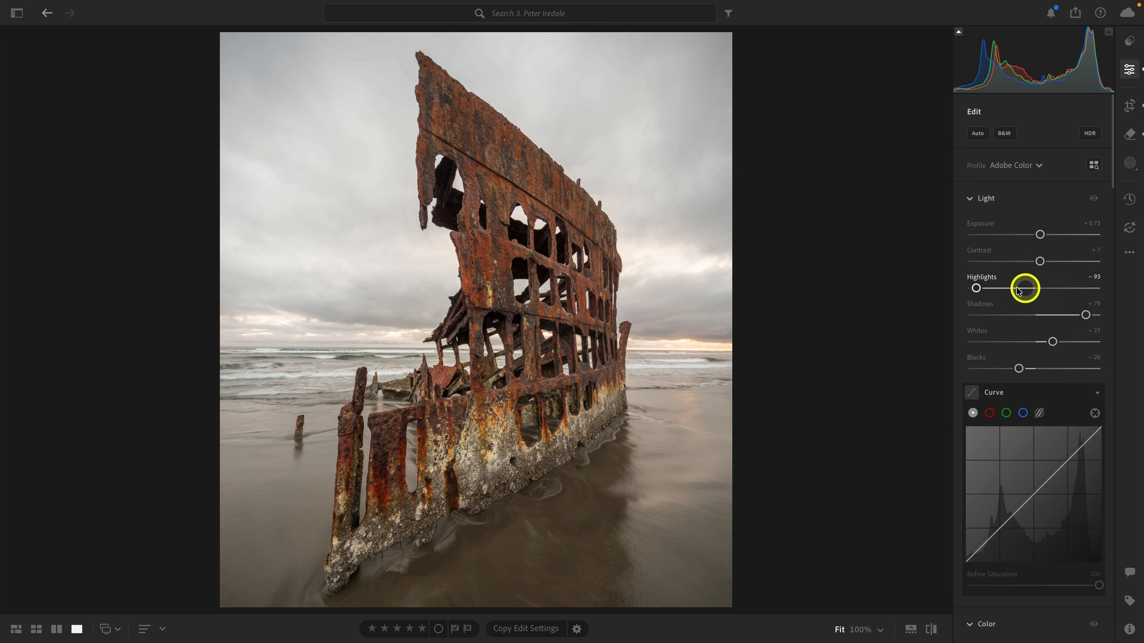
drag(977, 289, 987, 289)
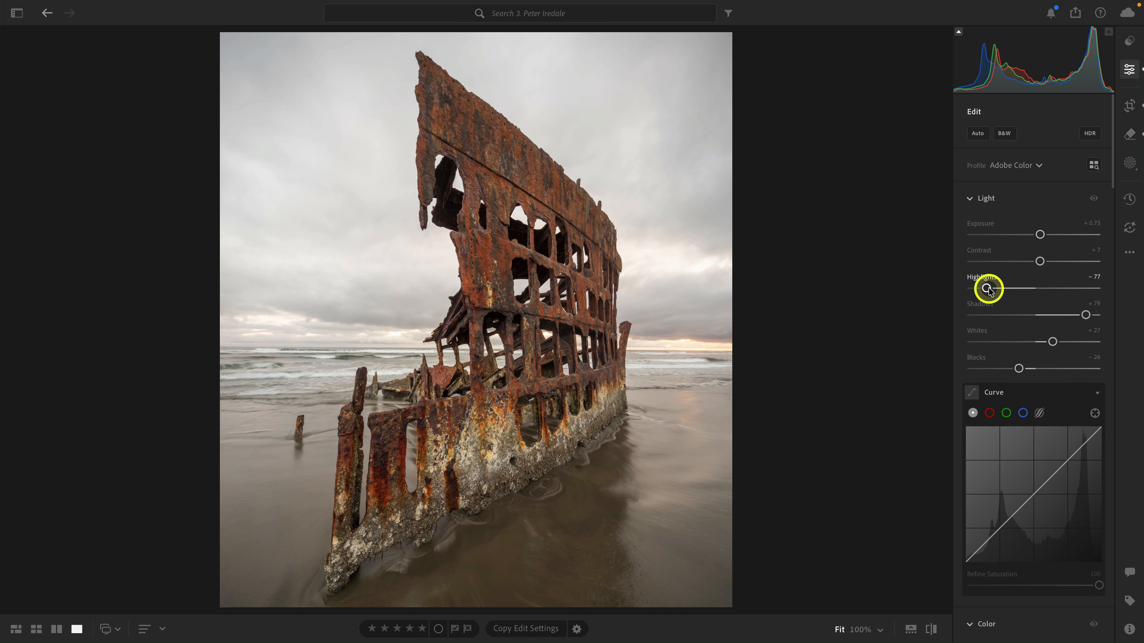
drag(1025, 373, 1030, 374)
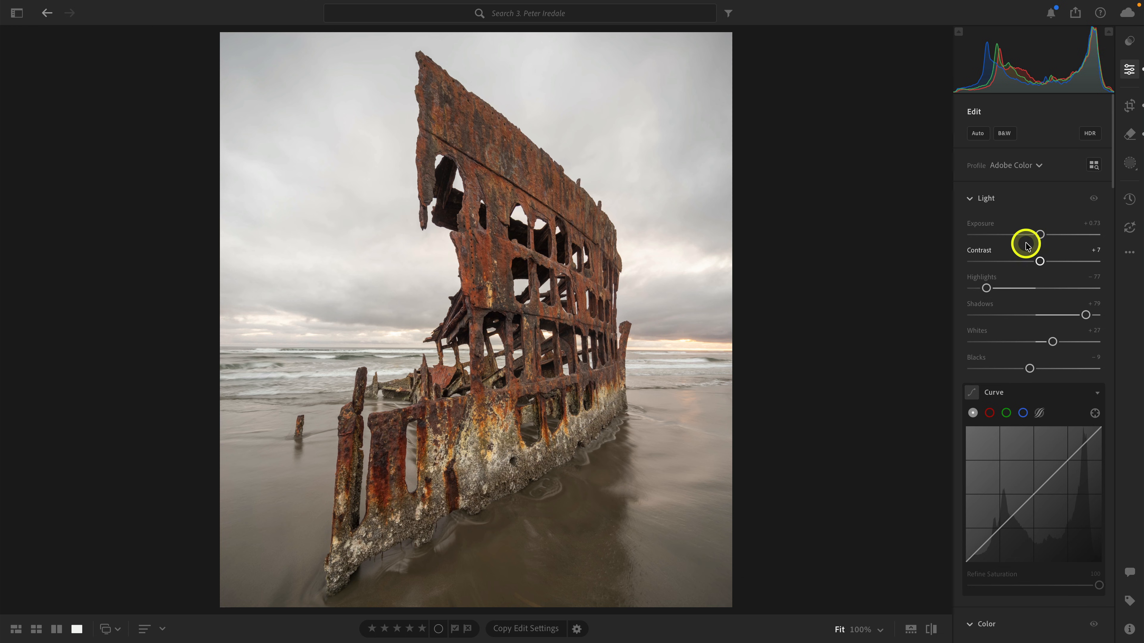
click(1021, 166)
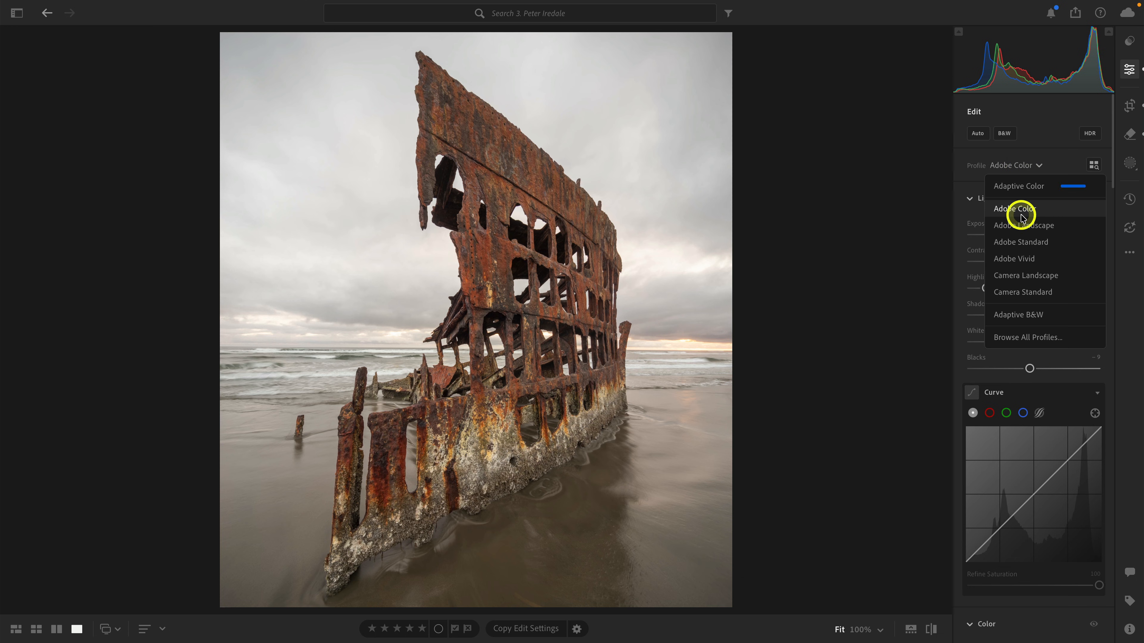
click(1022, 225)
Check the Show Color Calibration option, and set Blue Primary Saturation to +13 and Green Primary Saturation to +6
scroll(1023, 226, down, 15)
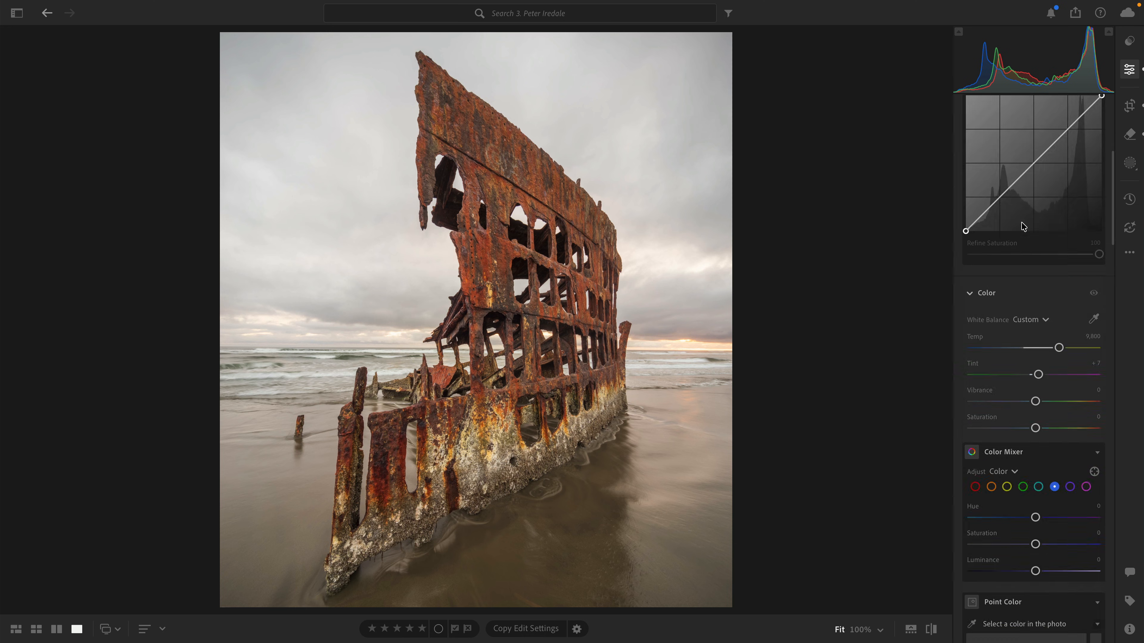
scroll(1023, 226, down, 10)
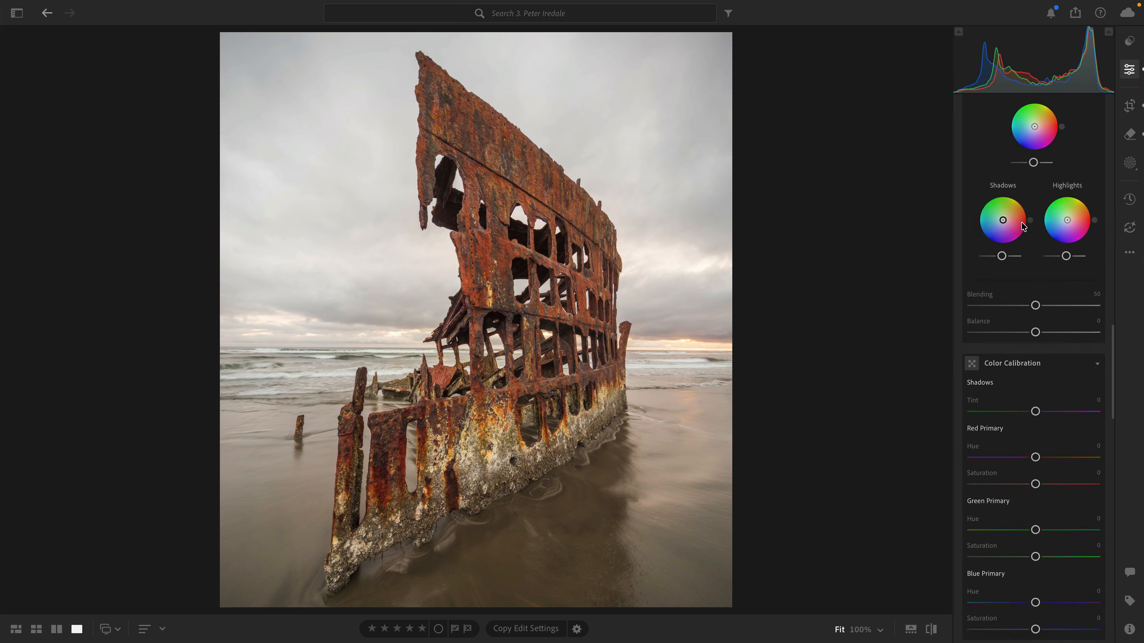
scroll(1024, 226, up, 1)
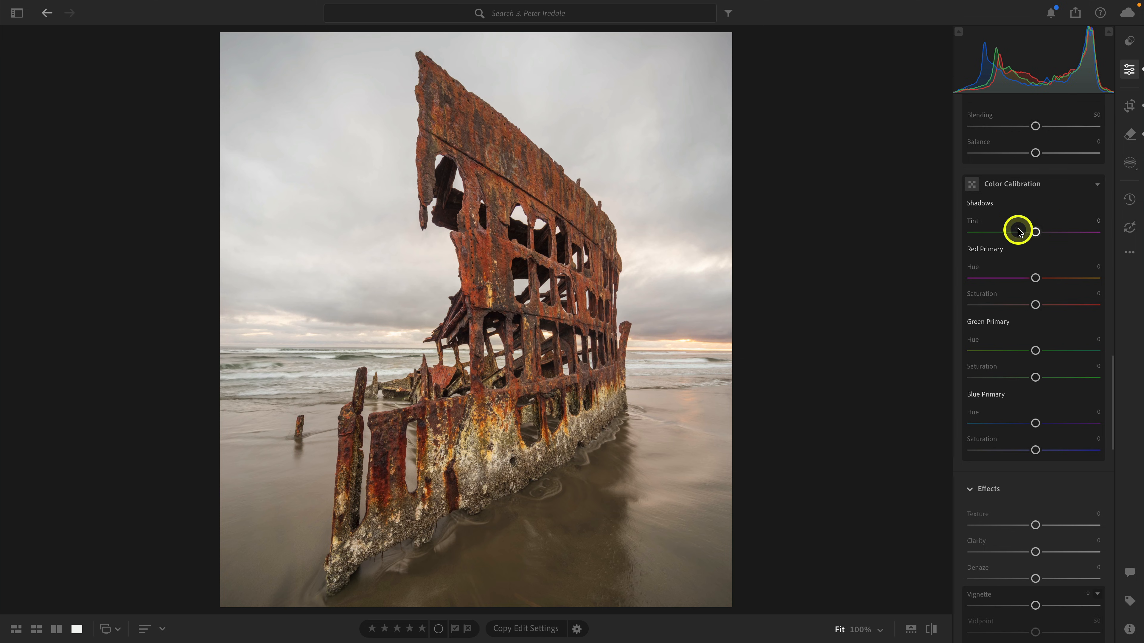
click(1129, 252)
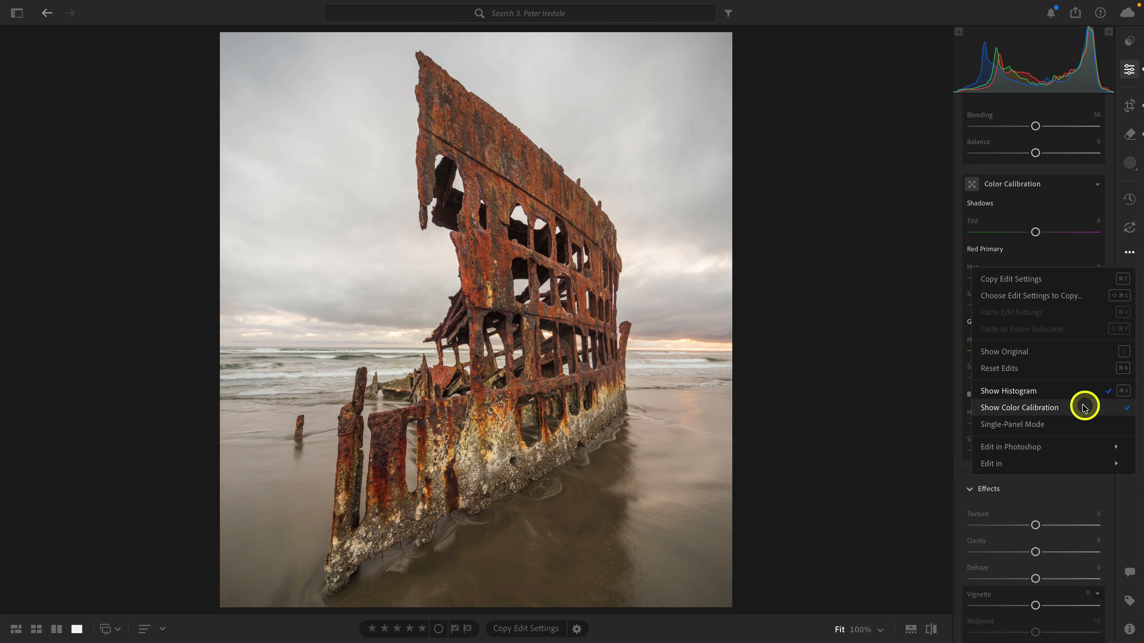
click(887, 391)
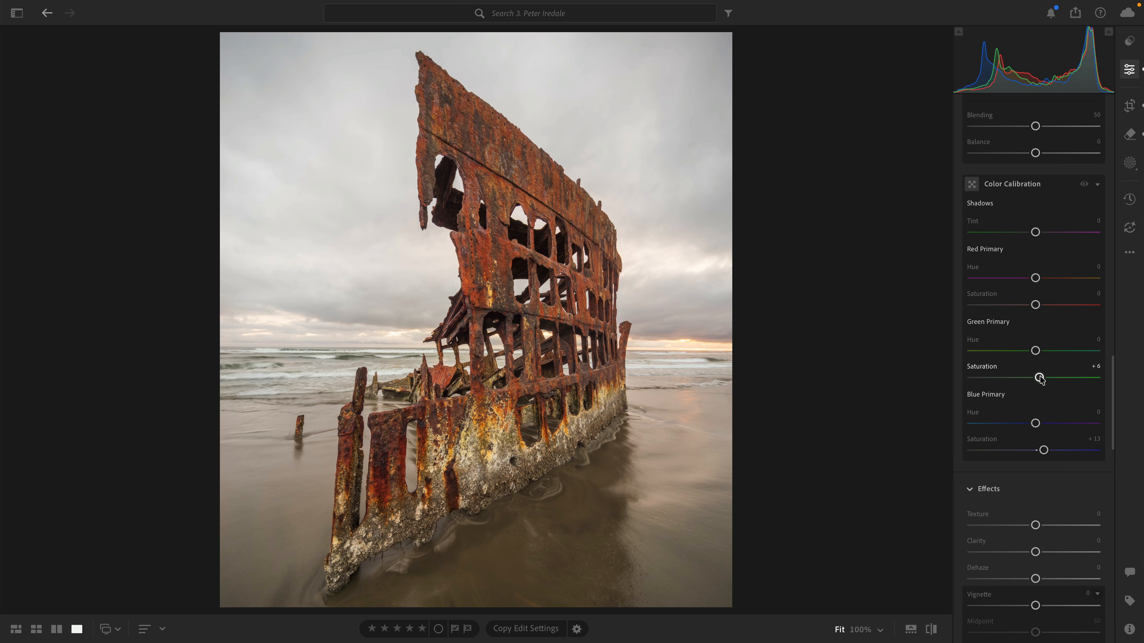
Reset the photo's Contrast in the Light adjustments to 0
scroll(1041, 378, up, 15)
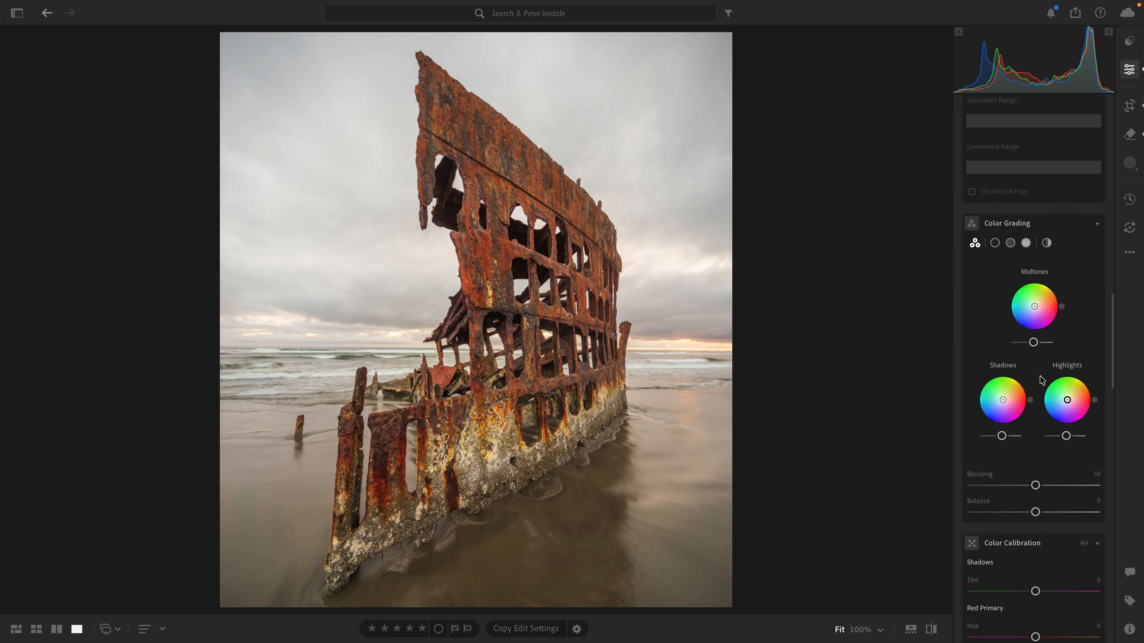
scroll(1040, 380, up, 15)
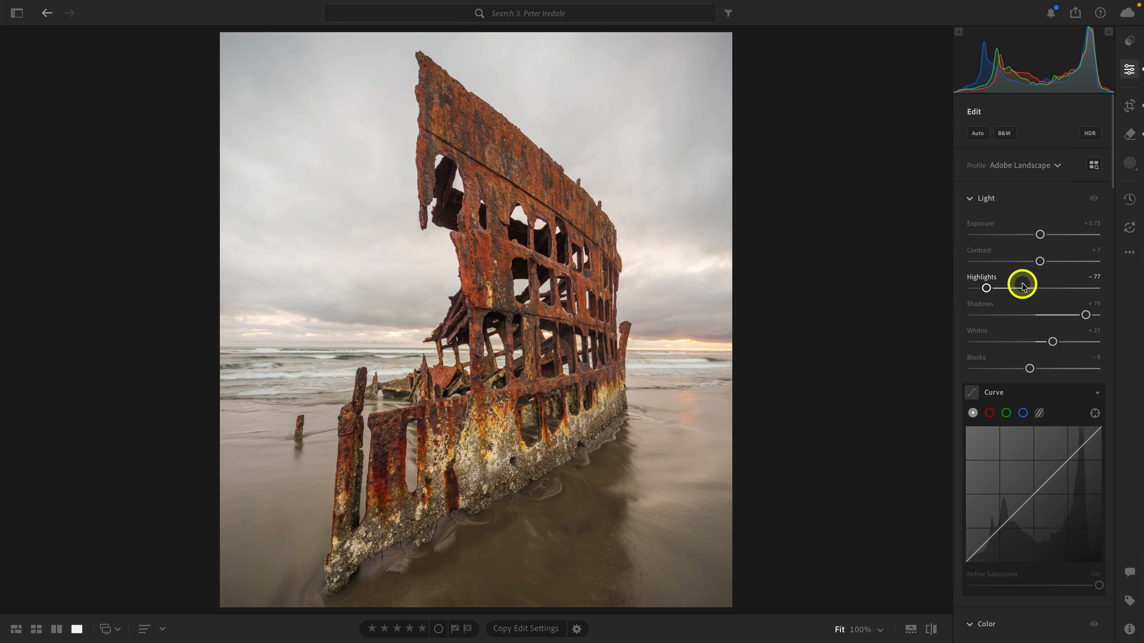
double_click(975, 254)
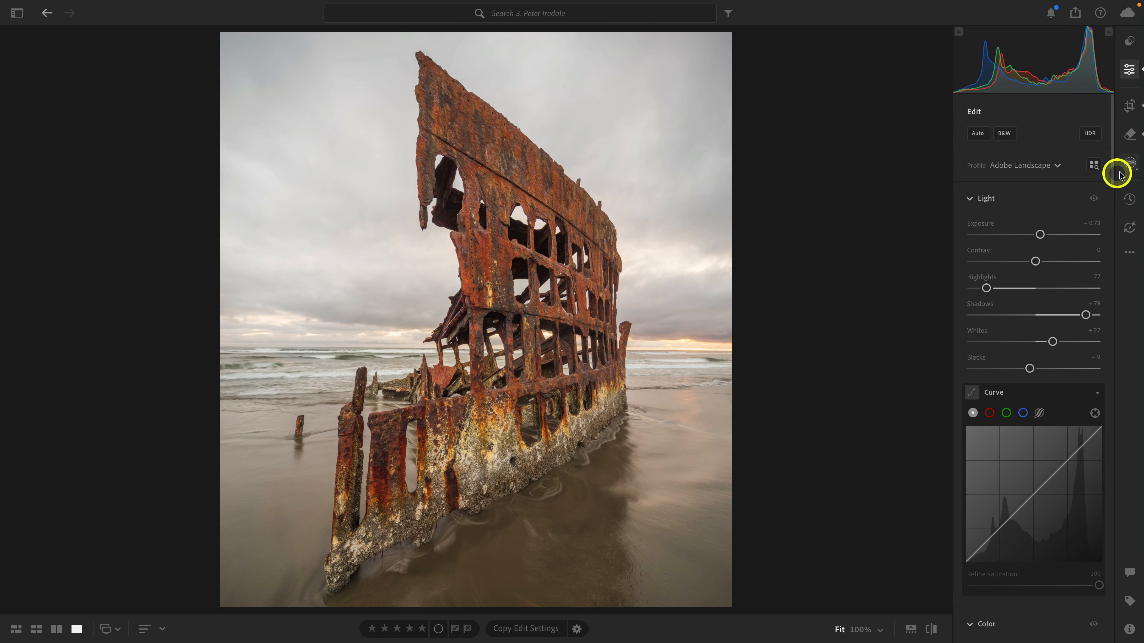
Create a Subject mask of the shipwreck
click(1129, 166)
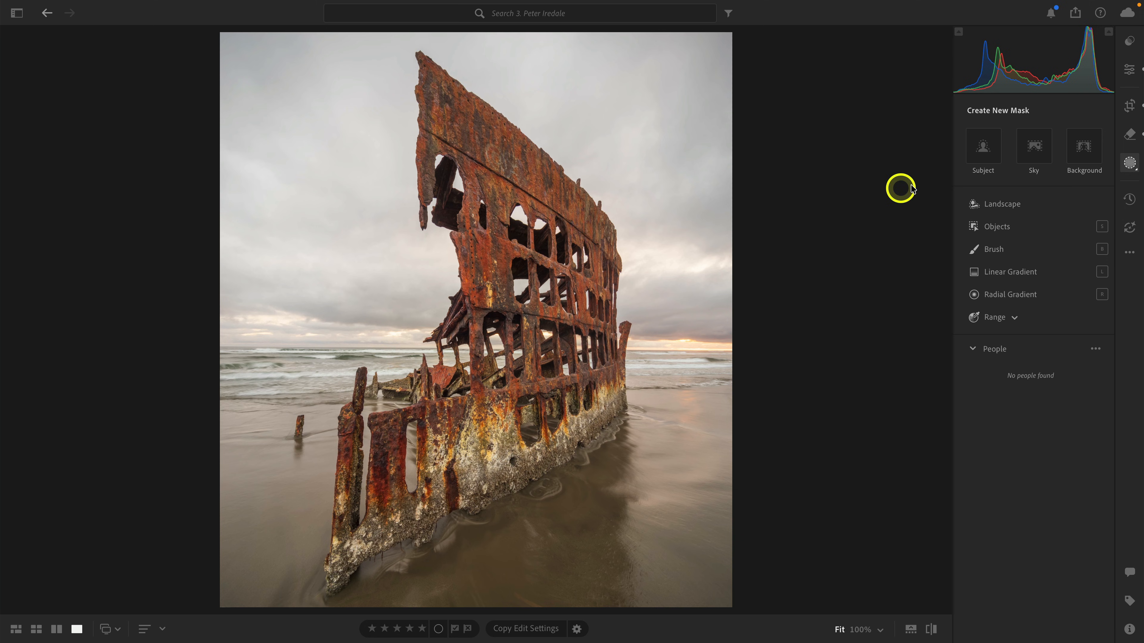
click(988, 153)
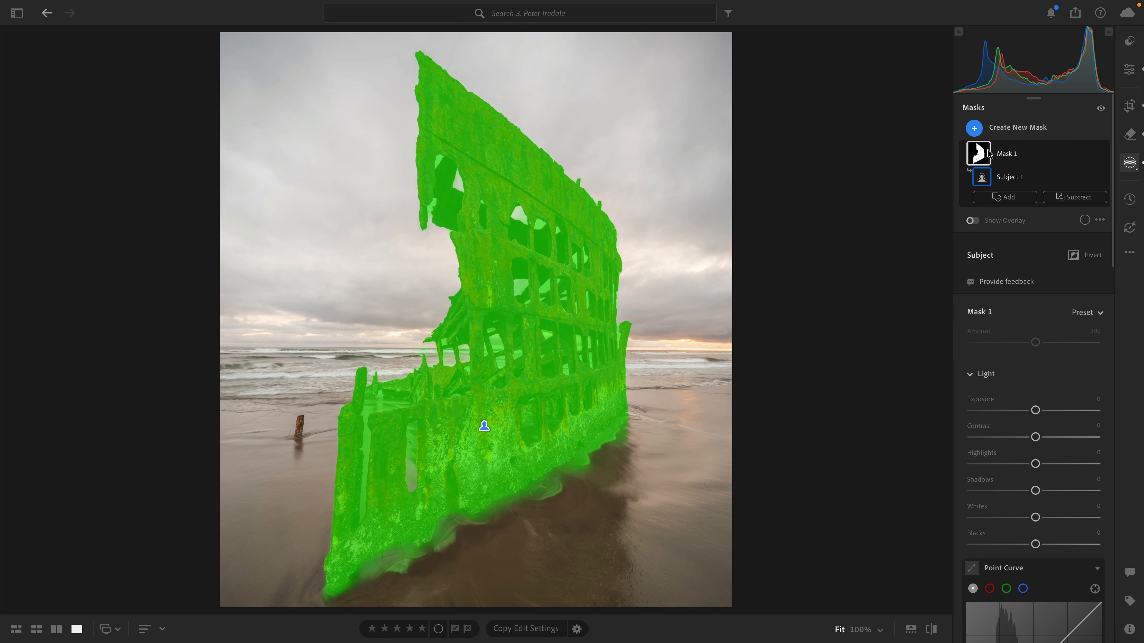
click(974, 156)
Create a second mask with Objects selection by framing the entire shipwreck in a rectangle
click(1009, 133)
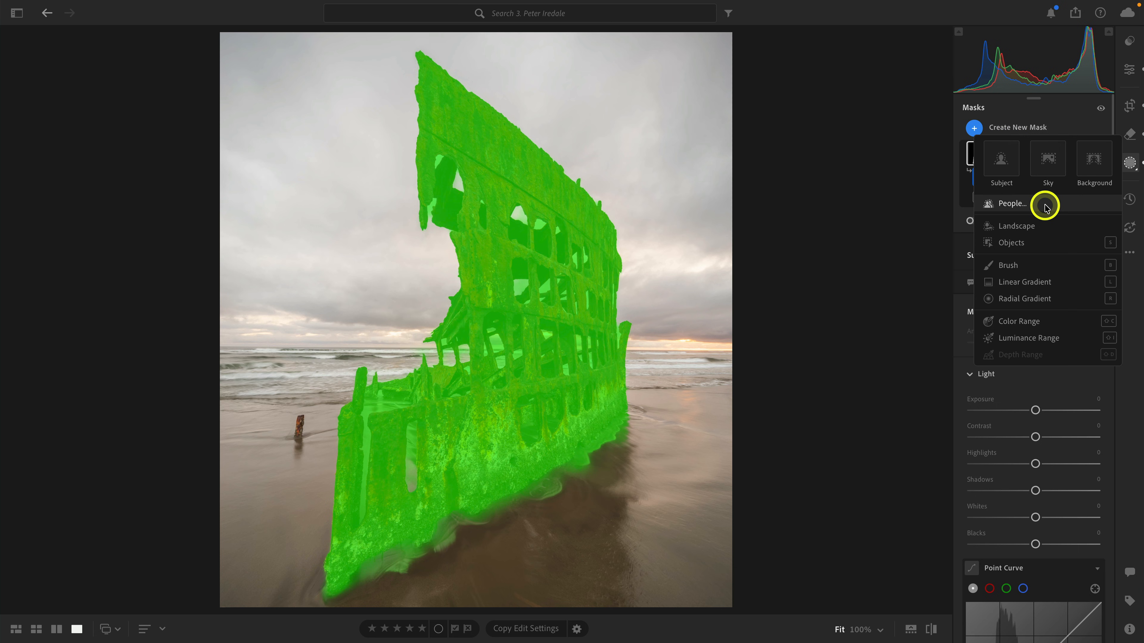
click(1046, 244)
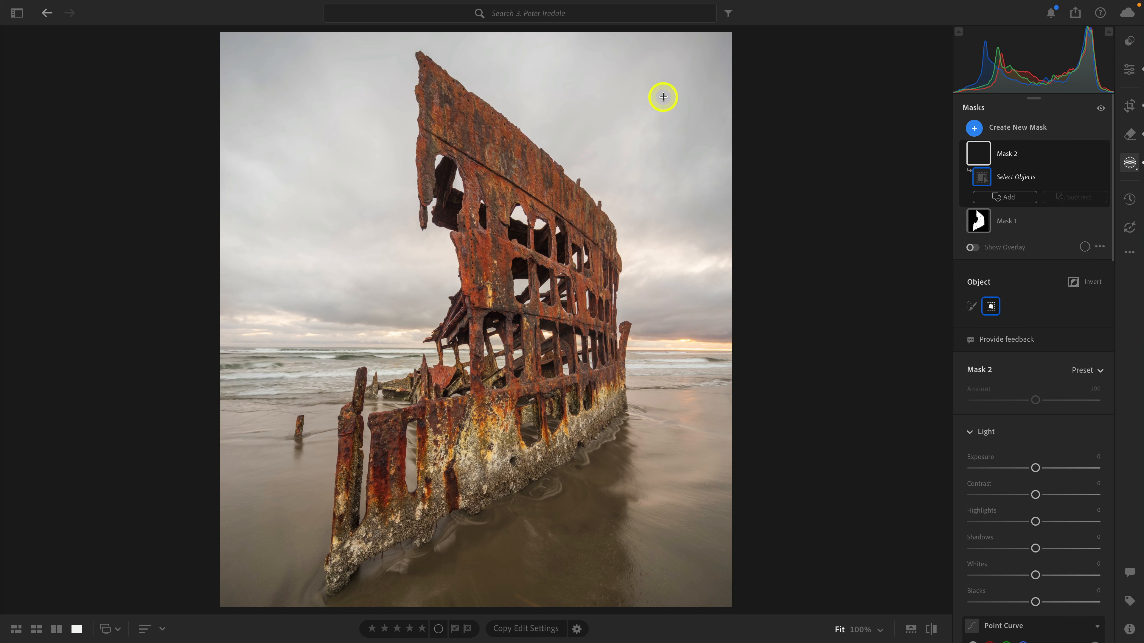
drag(669, 44, 309, 608)
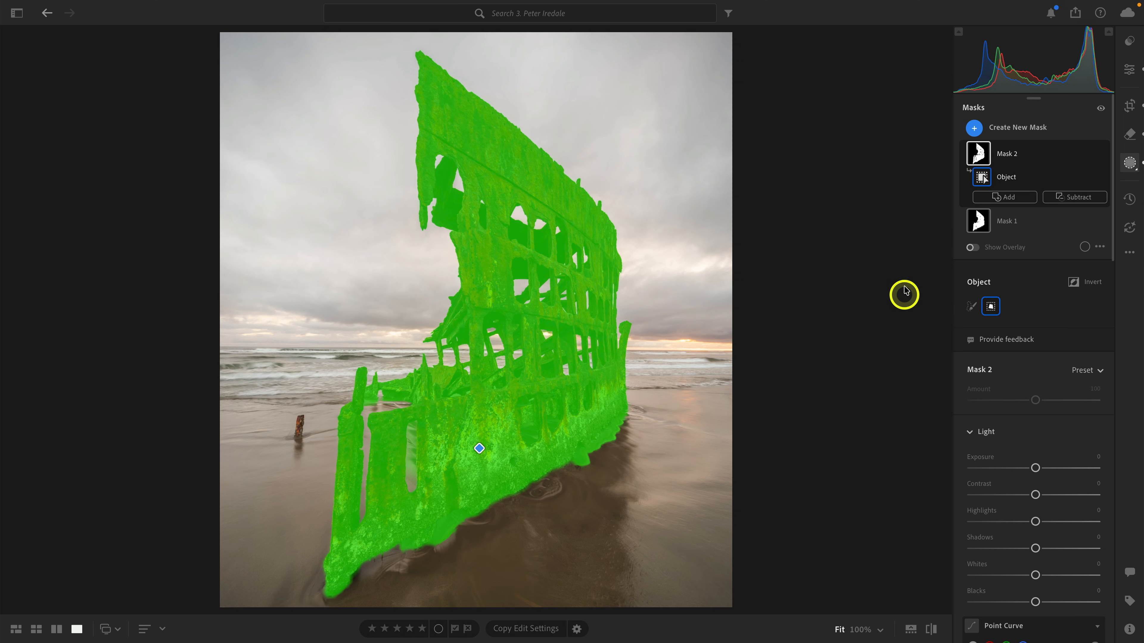
Compare the overlays of both masks and delete the Subject-based Mask 1
mouse_move(975, 223)
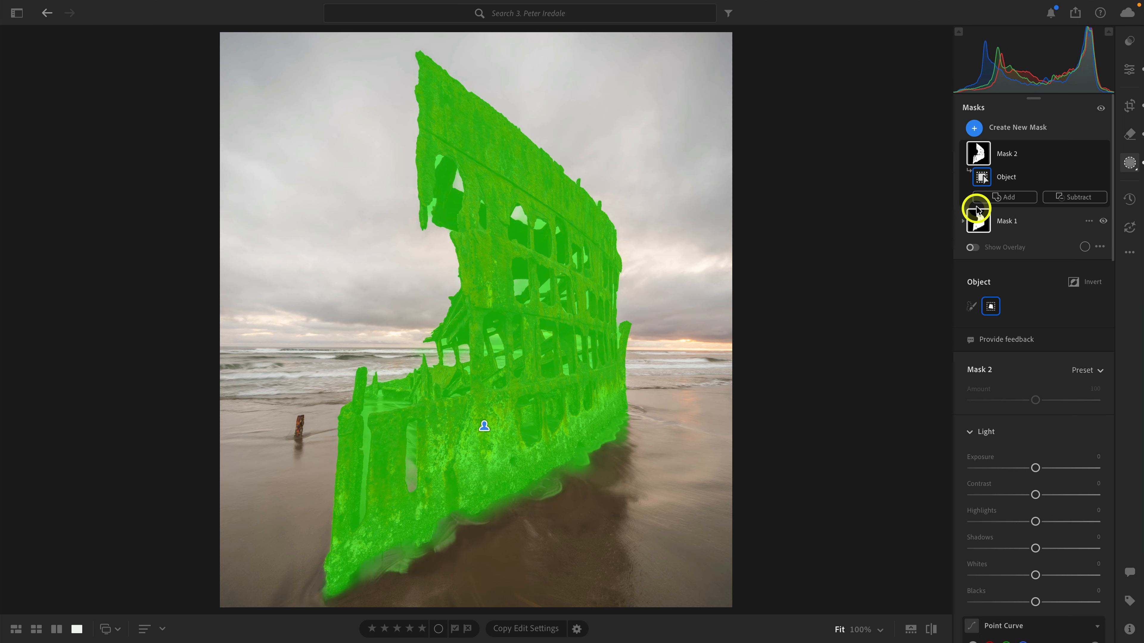
click(964, 154)
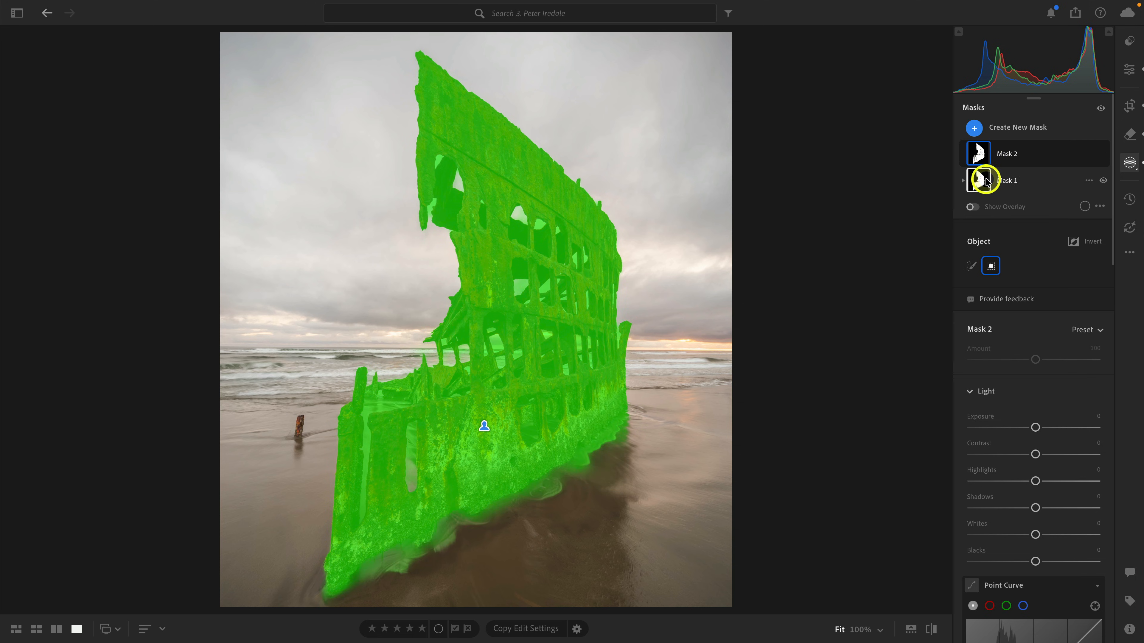
click(1088, 181)
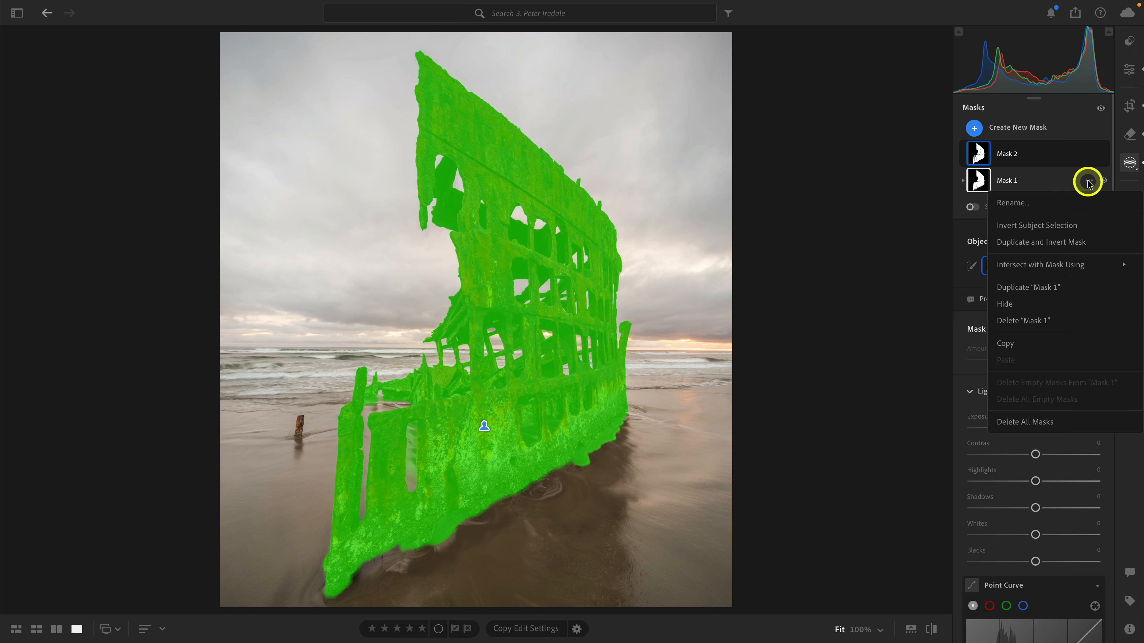
click(1055, 320)
click(964, 154)
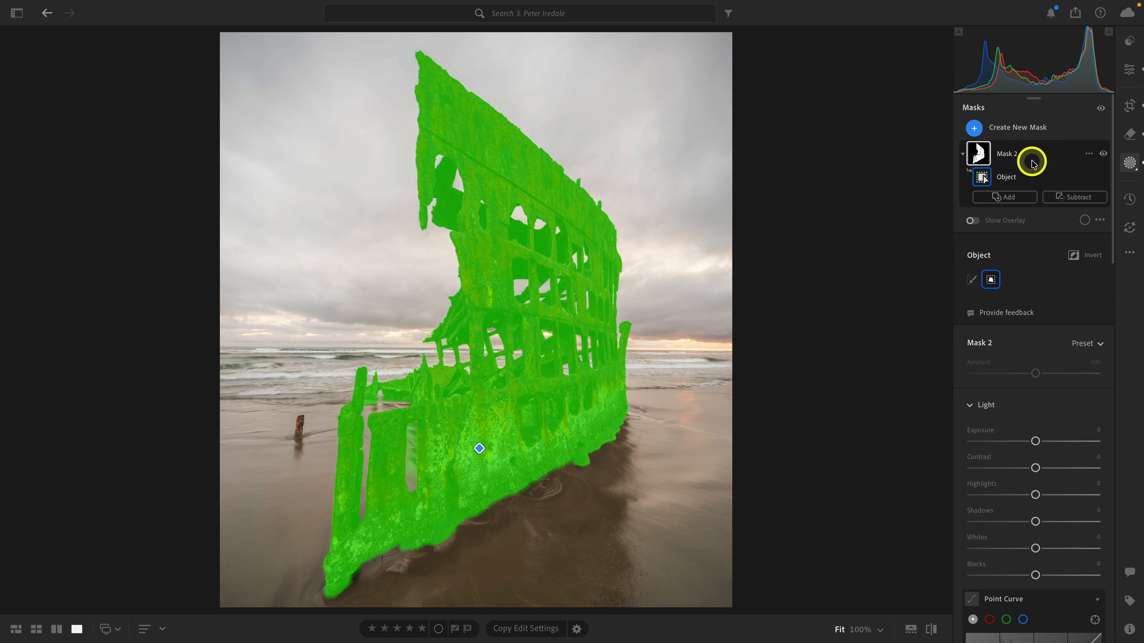
Rename the remaining Objects-based shipwreck mask to "Peter Iredale"
click(1089, 153)
click(1076, 174)
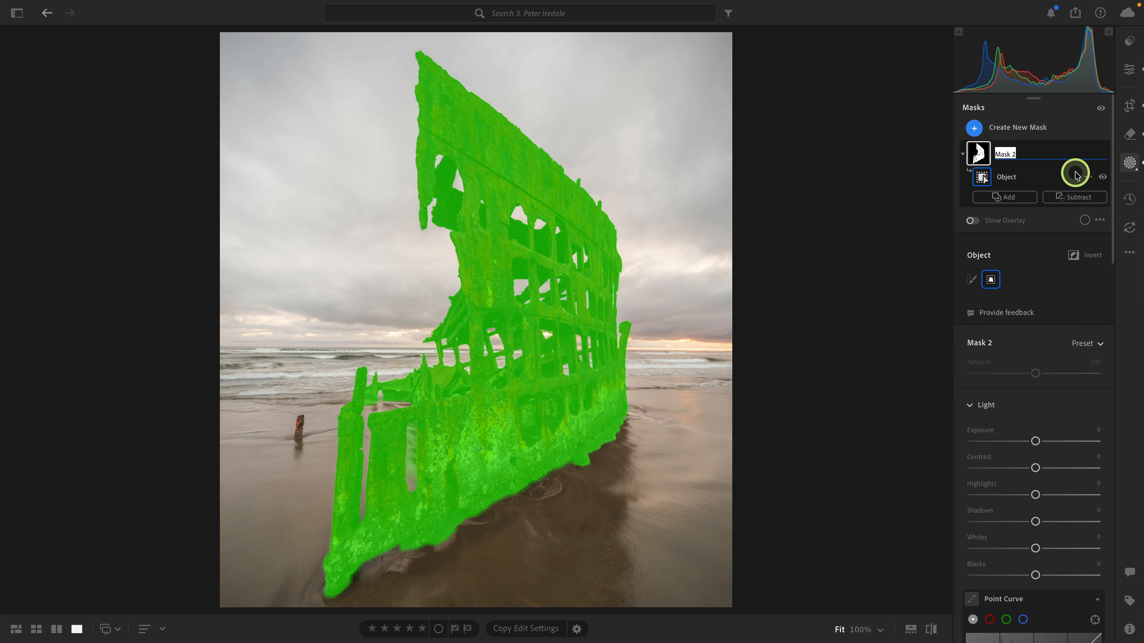
text(Peter I)
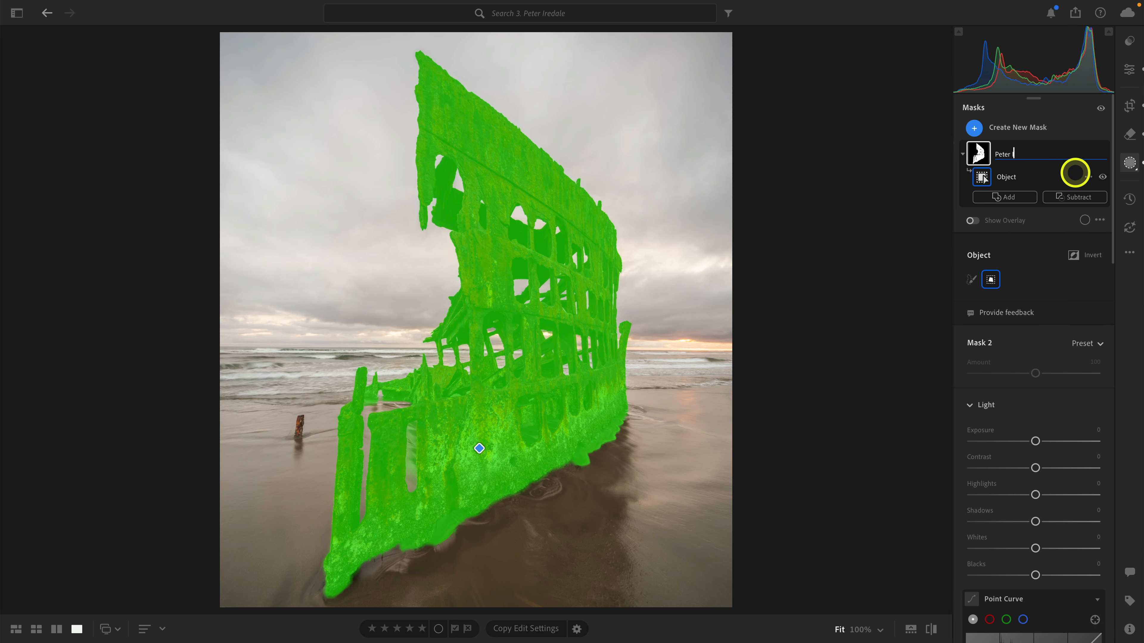
text(redale)
key(Return)
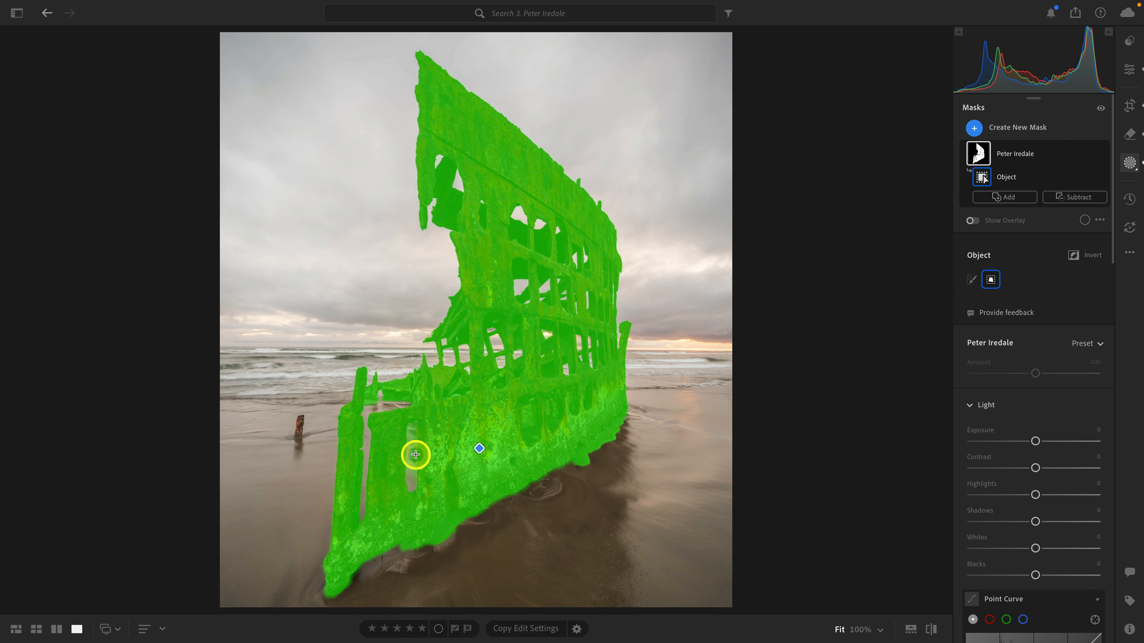
Subtract the open gap in the wreck's lower hull from the Peter Iredale mask with a Brush stroke
click(1076, 198)
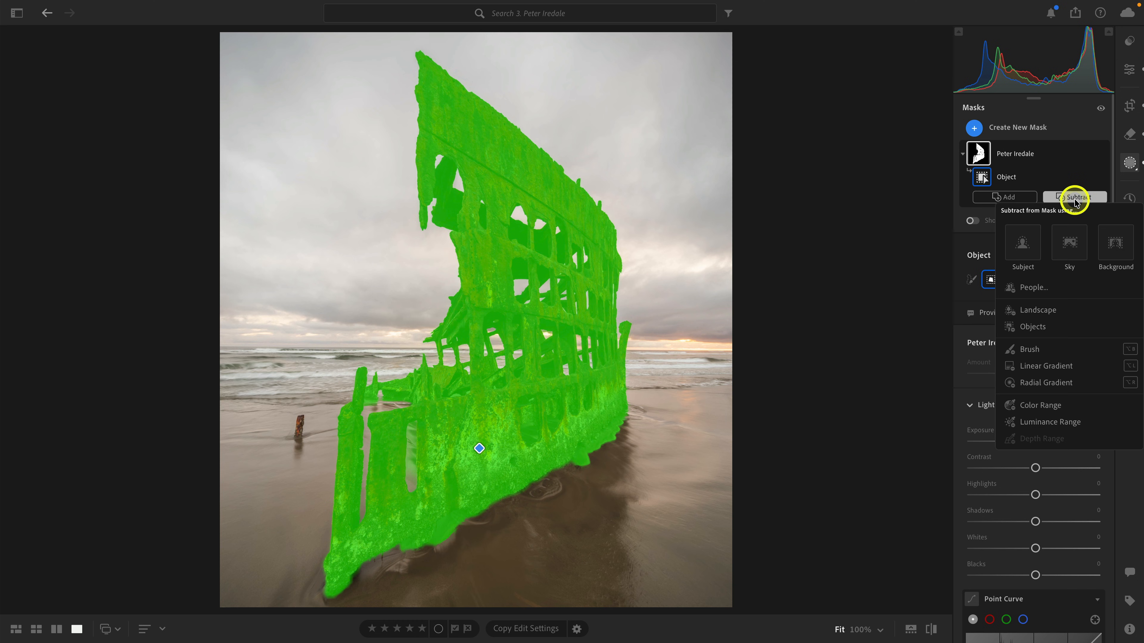
click(1049, 350)
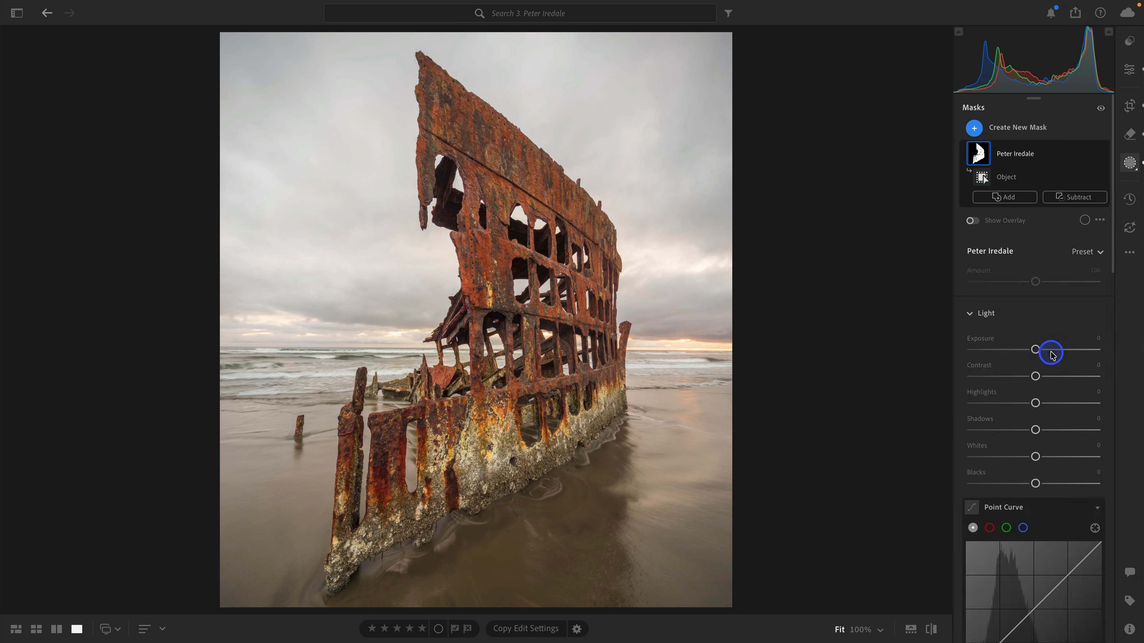
mouse_move(411, 440)
mouse_down()
mouse_move(412, 428)
mouse_move(409, 477)
mouse_up()
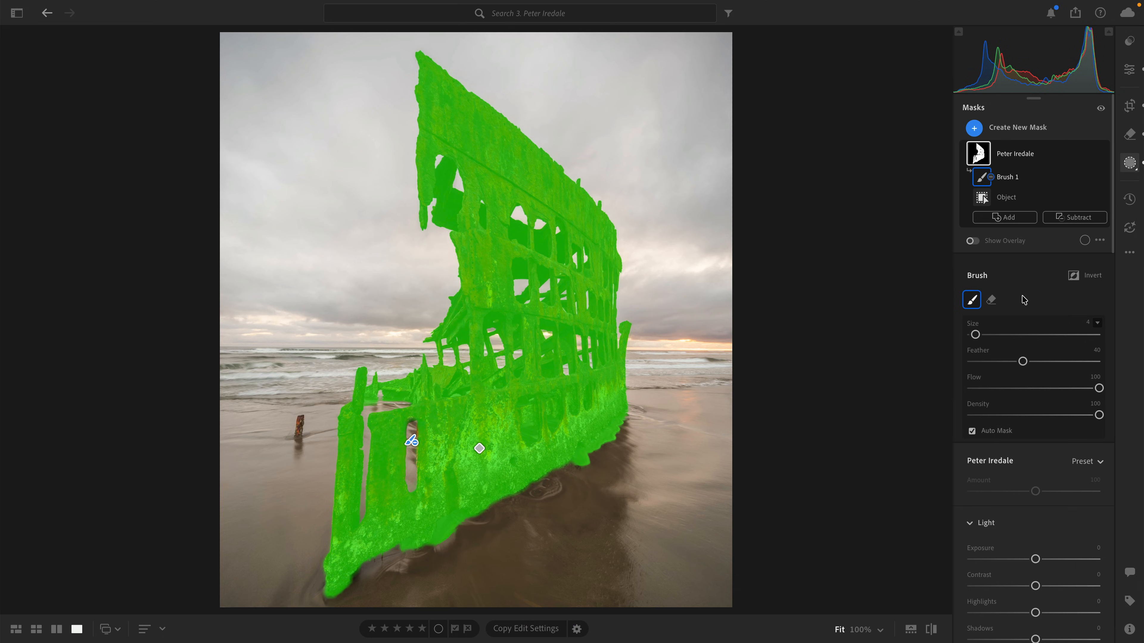
Shape an S-curve on the Peter Iredale mask's point curve, lowering shadows, raising highlights and anchoring the midtones near the centre
scroll(1011, 399, down, 10)
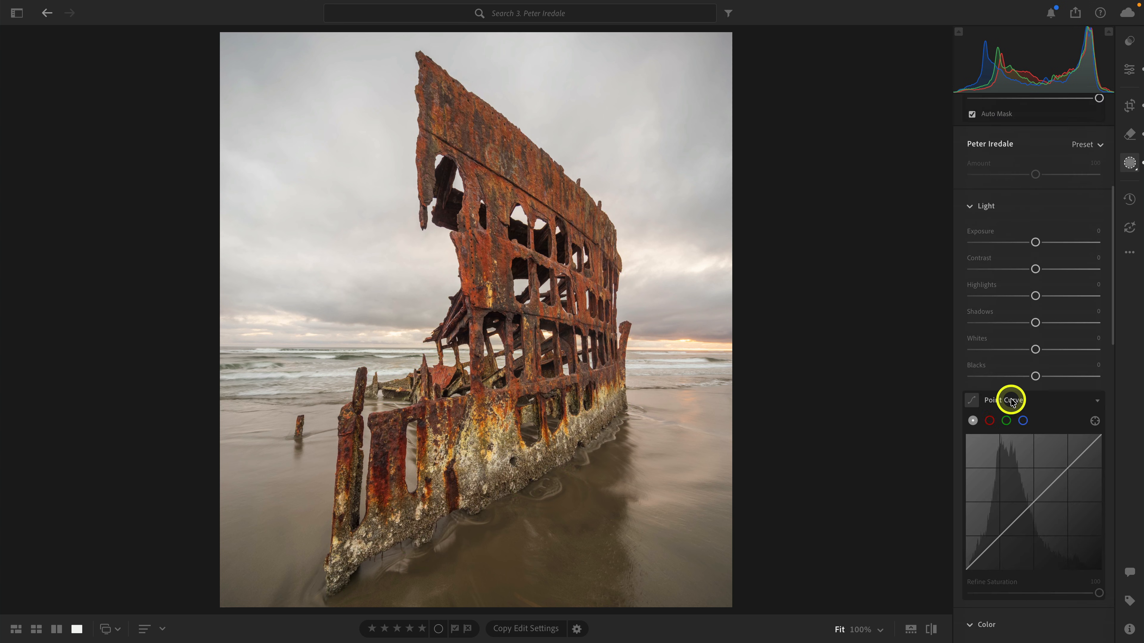
scroll(1011, 399, down, 1)
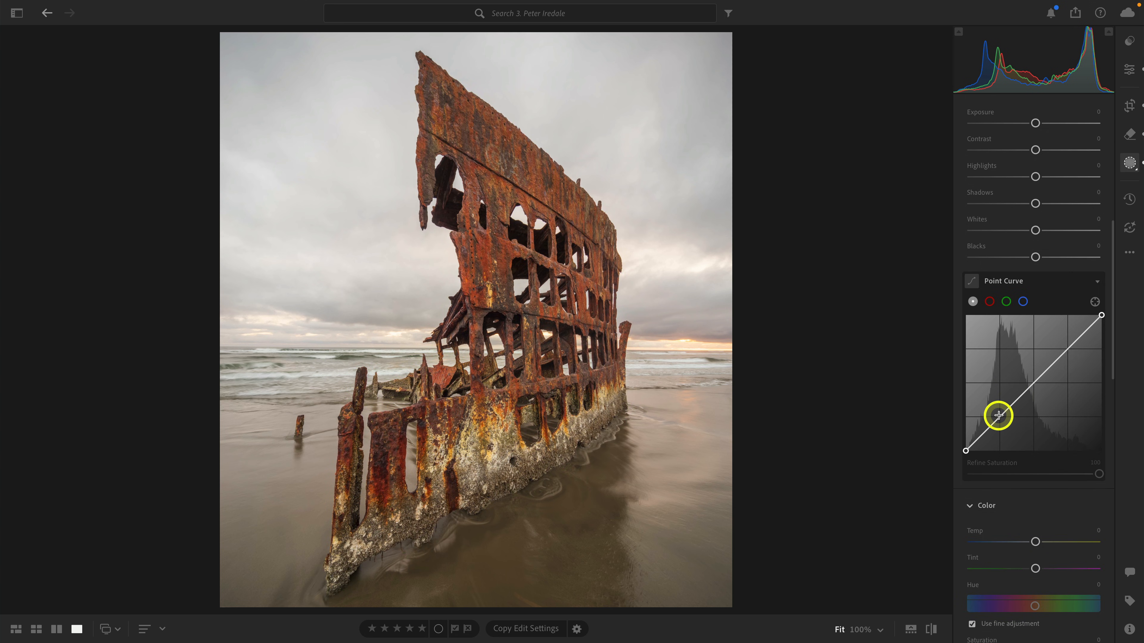
drag(999, 420, 998, 430)
drag(1097, 328, 1068, 342)
click(1035, 383)
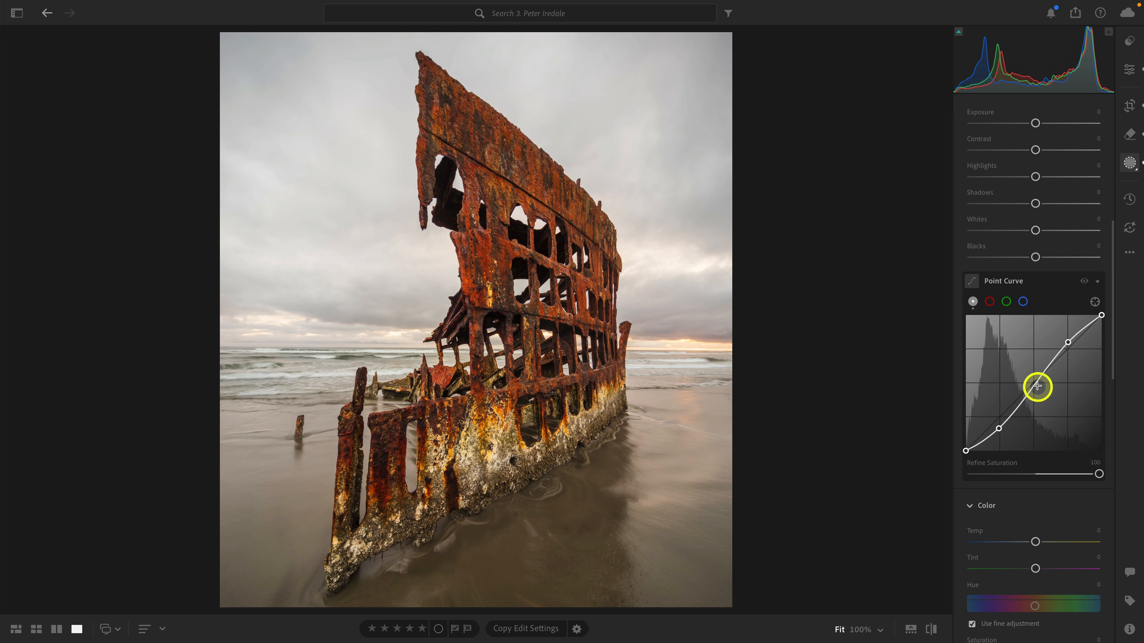
drag(1035, 382, 1035, 383)
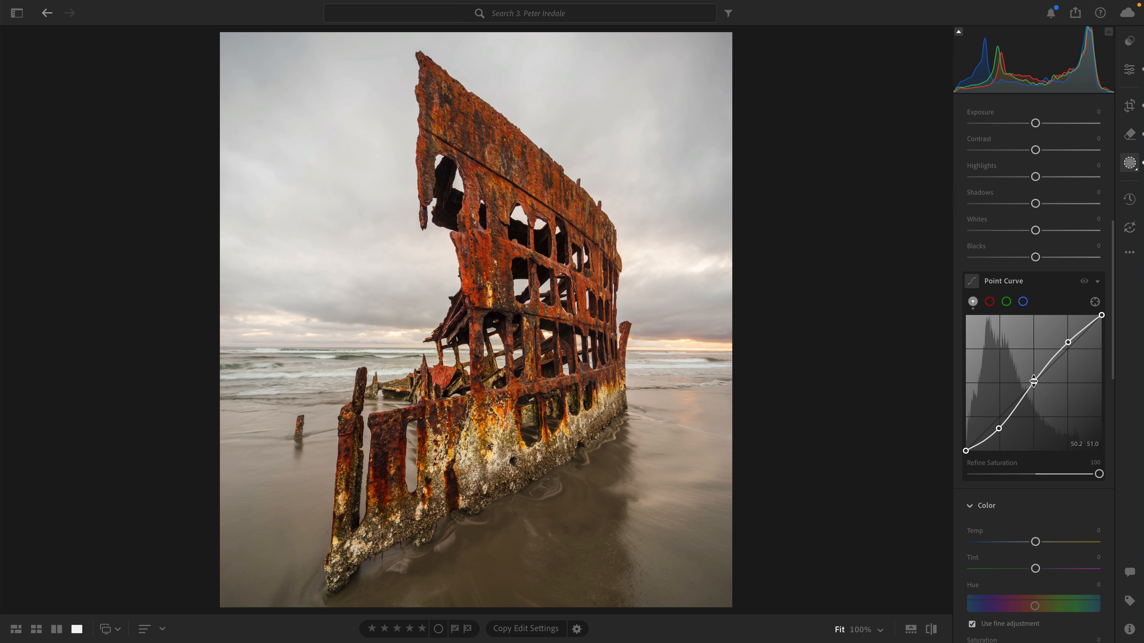
Set the wreck mask's Clarity to +5 and Texture to +18 while checking the rust detail at 100%
click(504, 401)
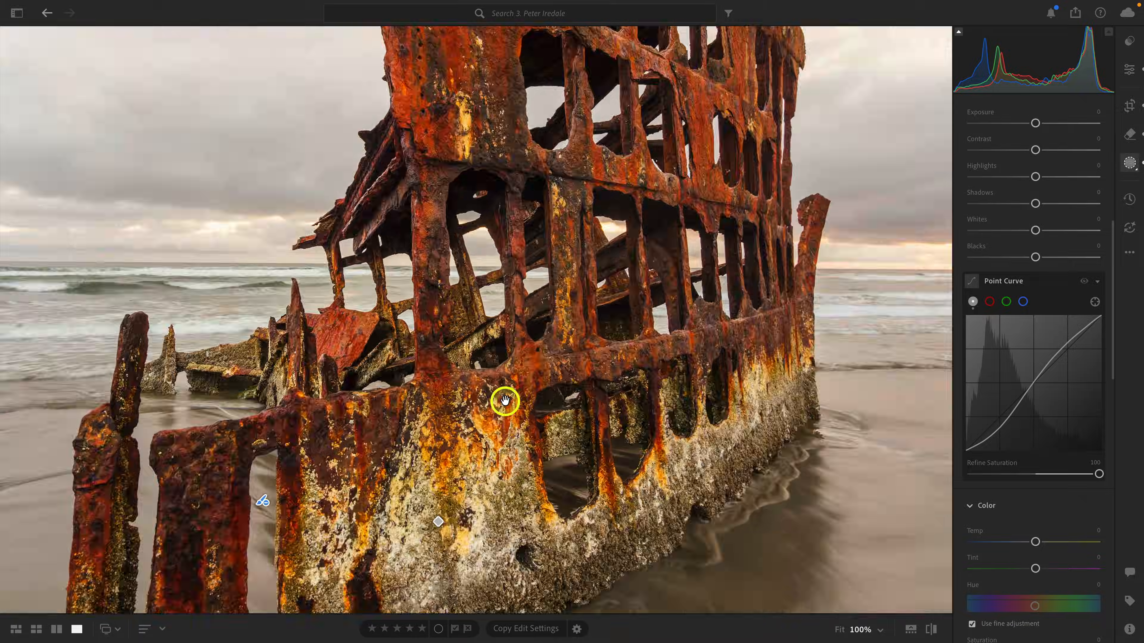
scroll(1073, 382, down, 10)
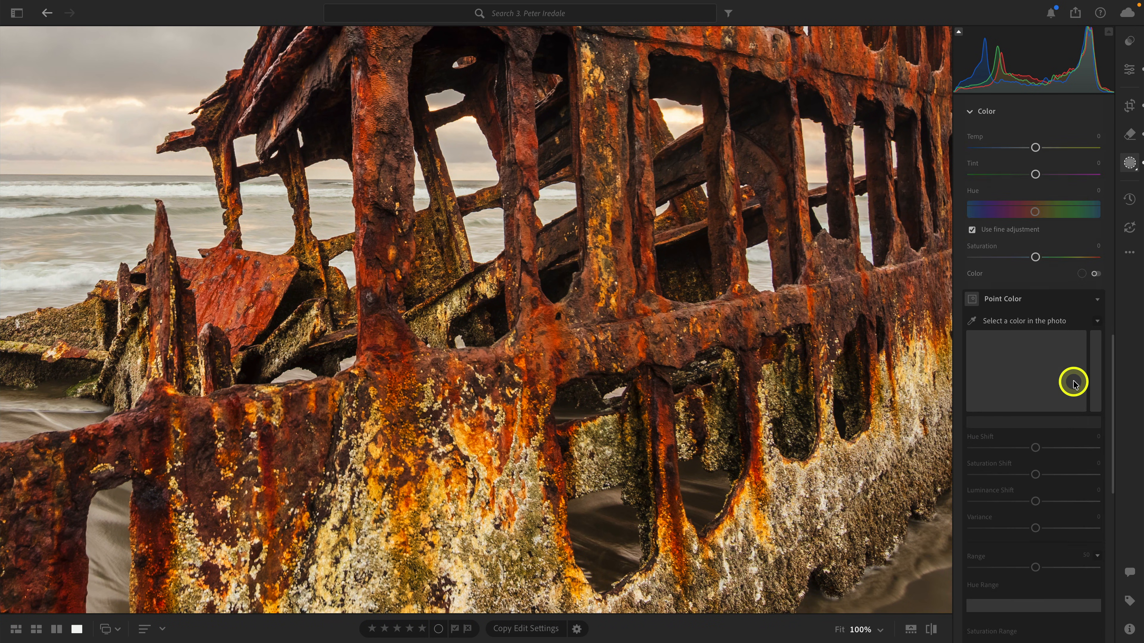
scroll(1073, 382, down, 6)
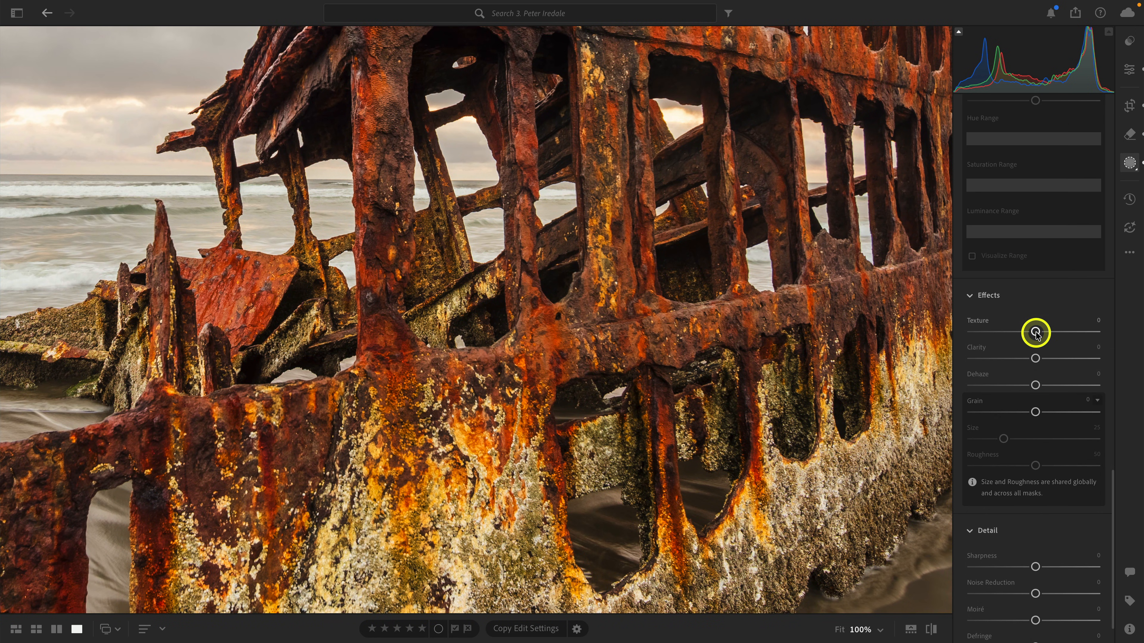
drag(1035, 332, 1044, 333)
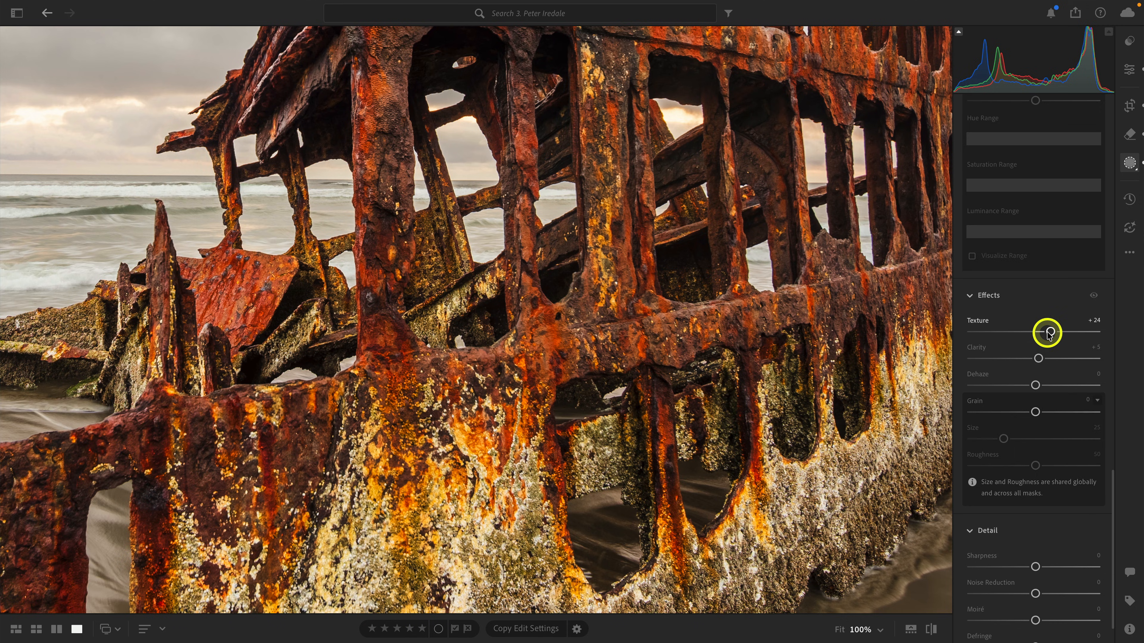
drag(1044, 331, 1048, 334)
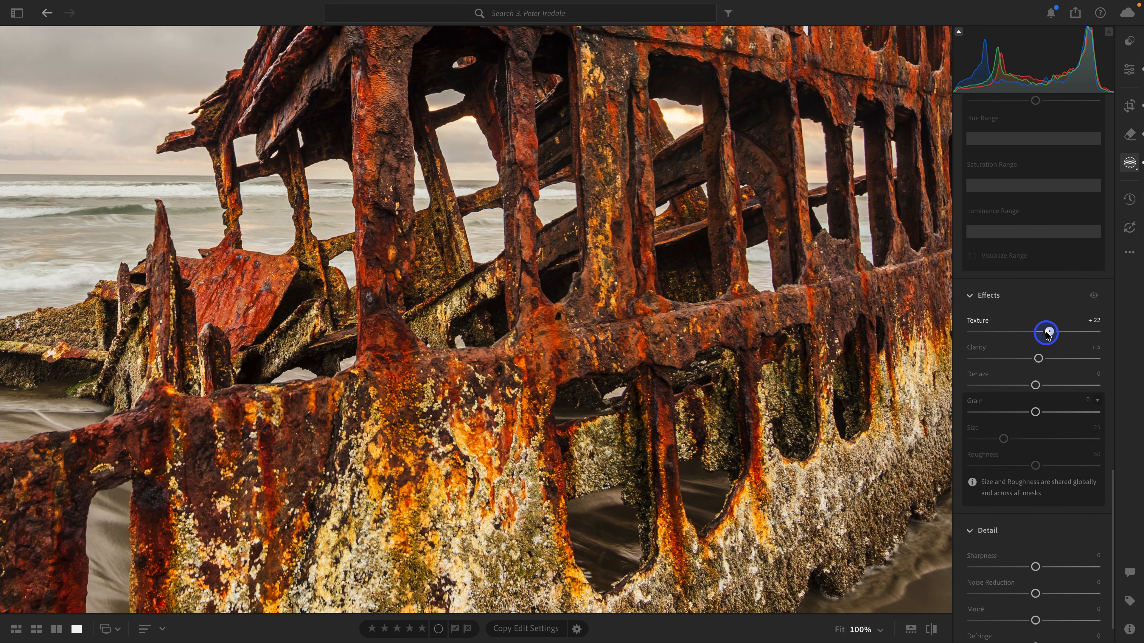
click(743, 344)
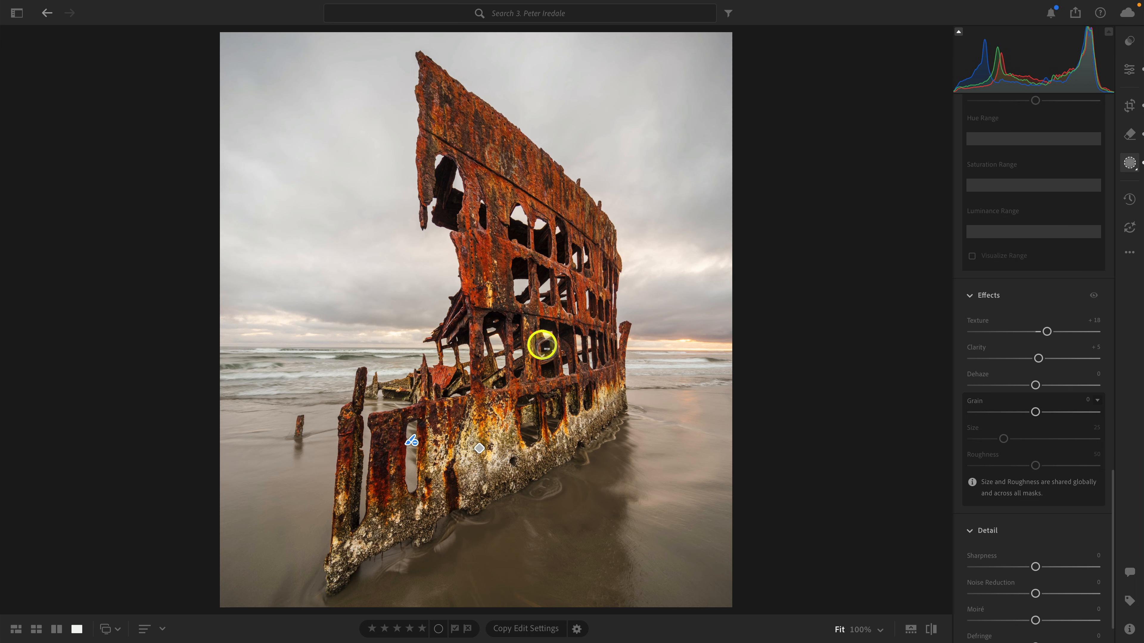
Reduce the wreck mask's point curve Refine Saturation to about 51
scroll(1053, 316, up, 15)
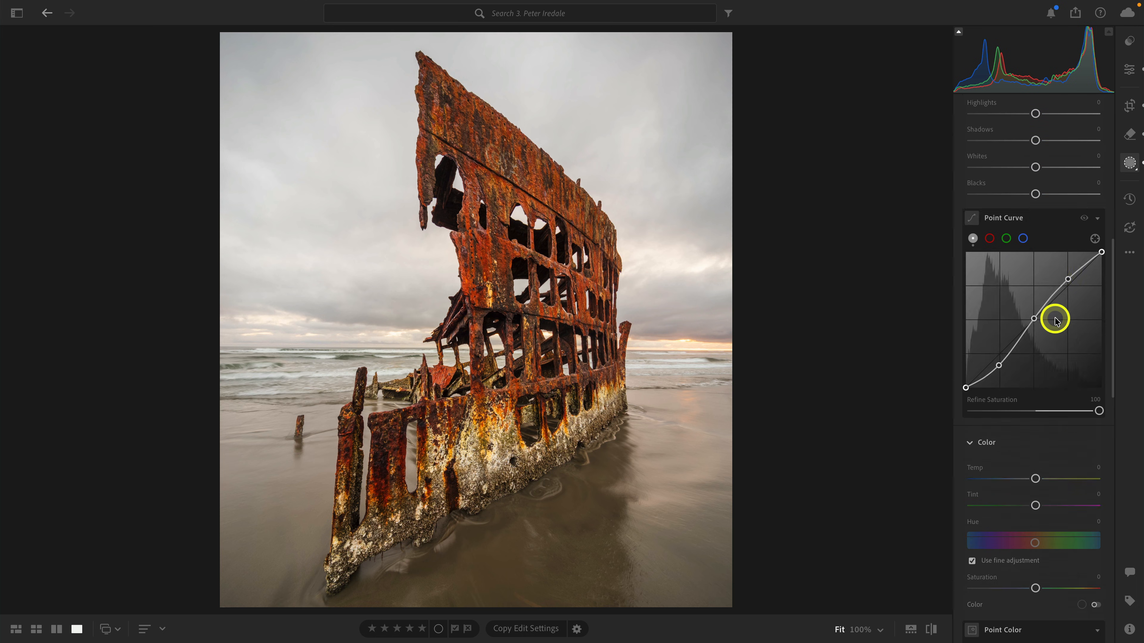
scroll(1056, 319, up, 2)
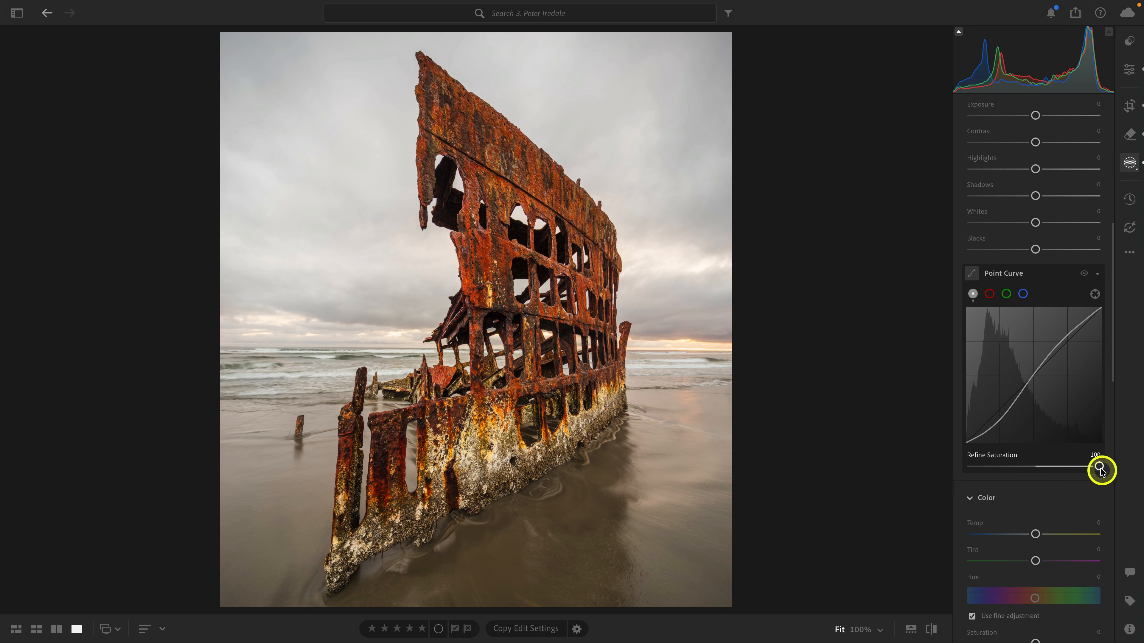
drag(1100, 469, 1074, 471)
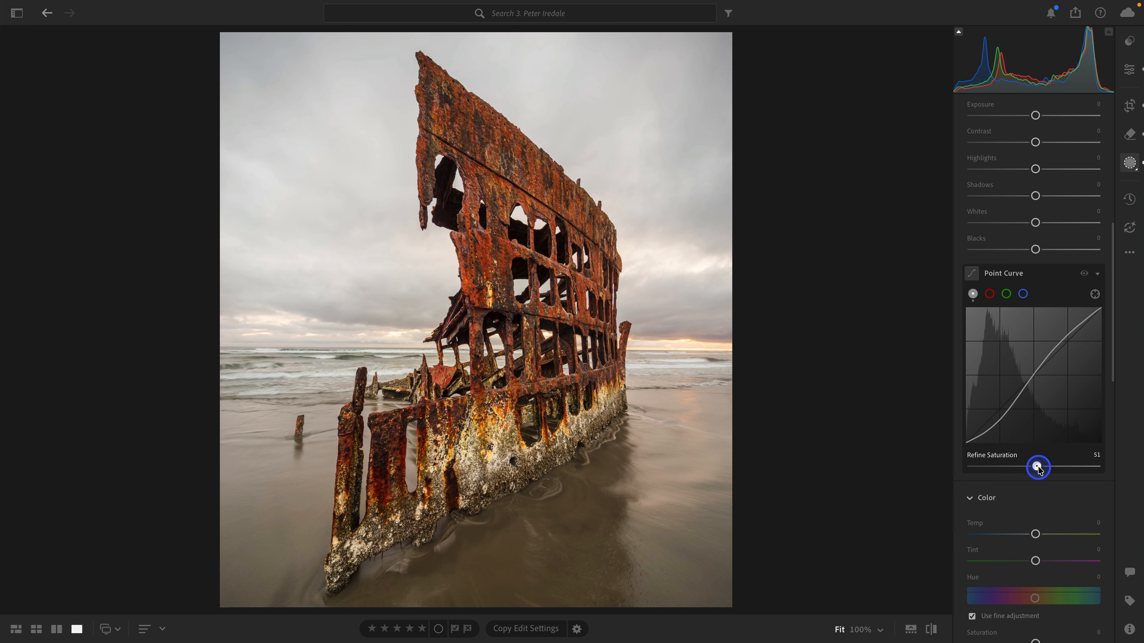
Cool the wreck mask's Temp to about −14 and set its Exposure to −0.16
scroll(1037, 467, down, 3)
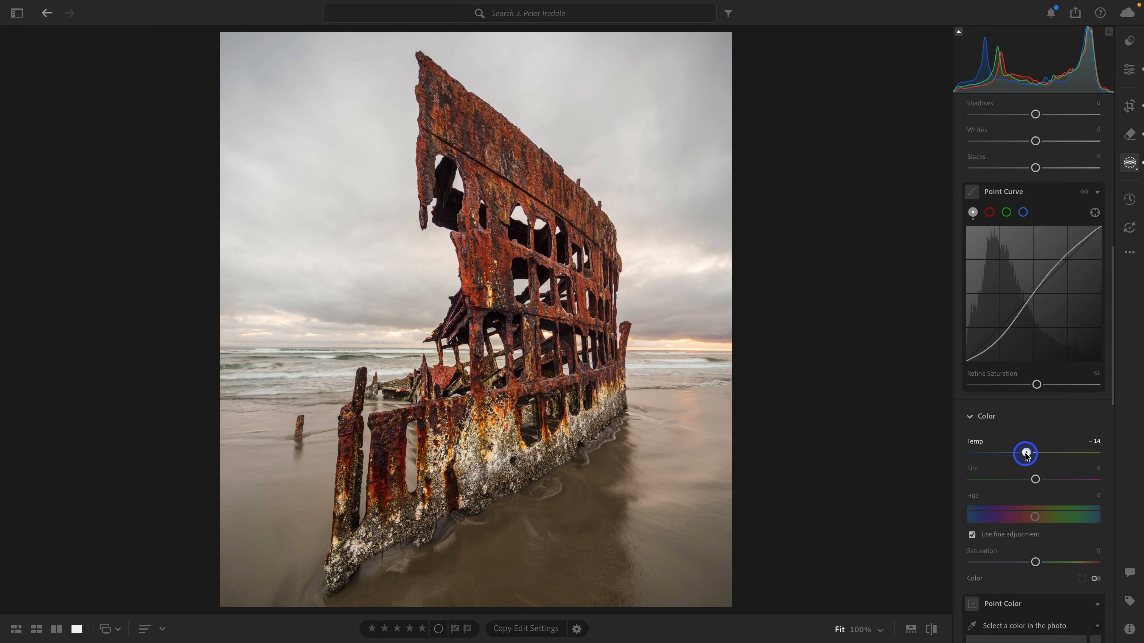
scroll(1027, 456, up, 14)
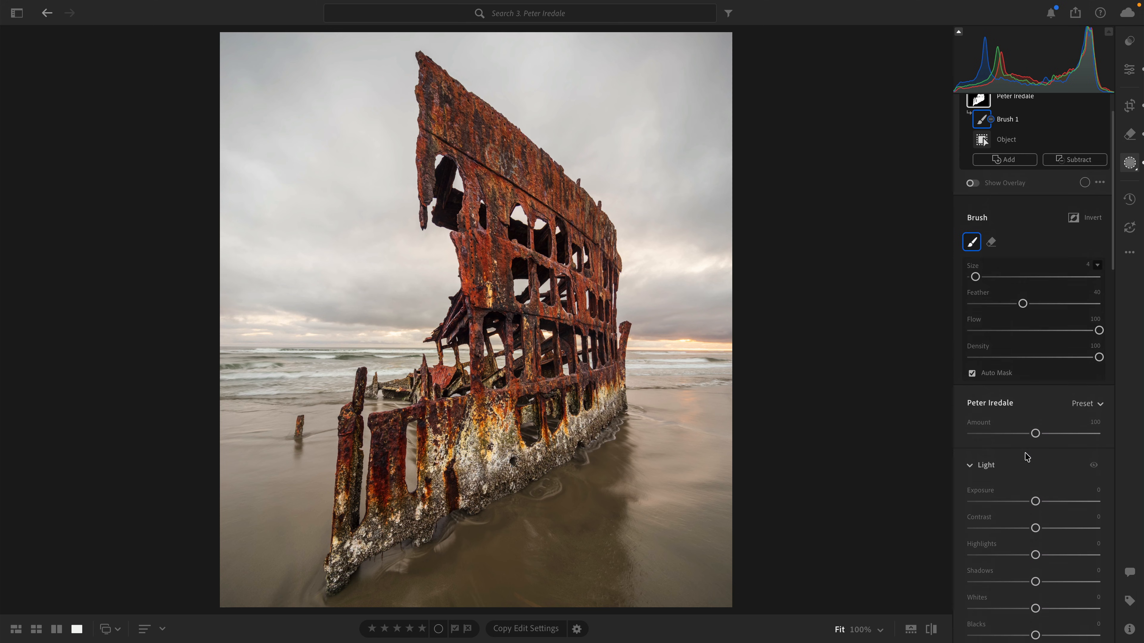
scroll(1030, 451, down, 4)
drag(1034, 319, 1032, 320)
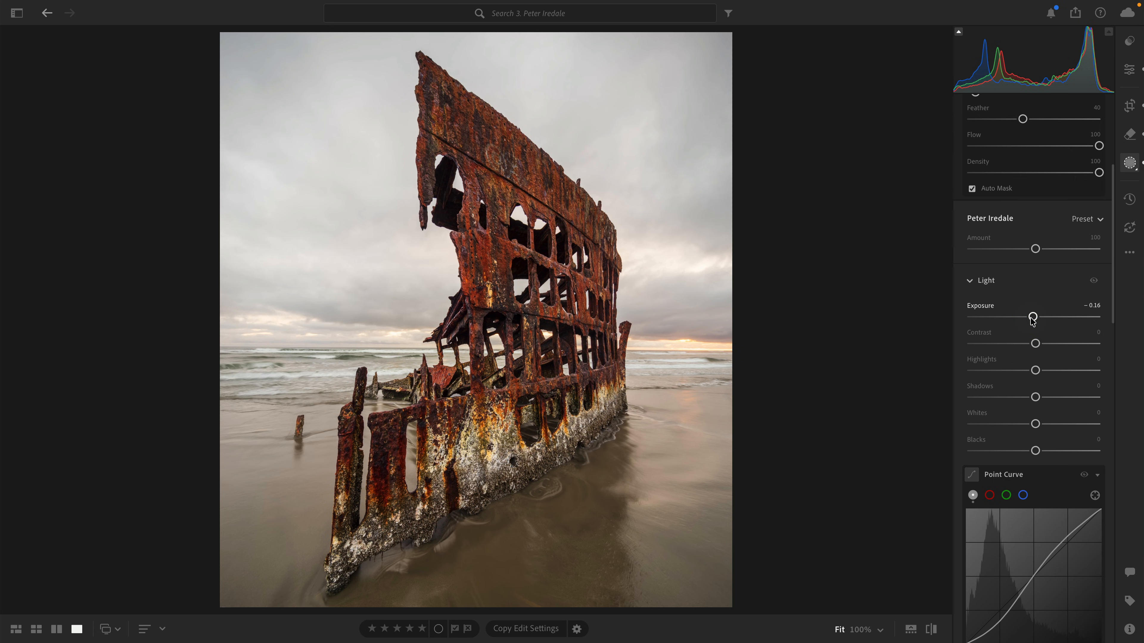
Compare the wreck with and without the Peter Iredale mask's adjustments
scroll(1033, 320, up, 5)
click(1103, 156)
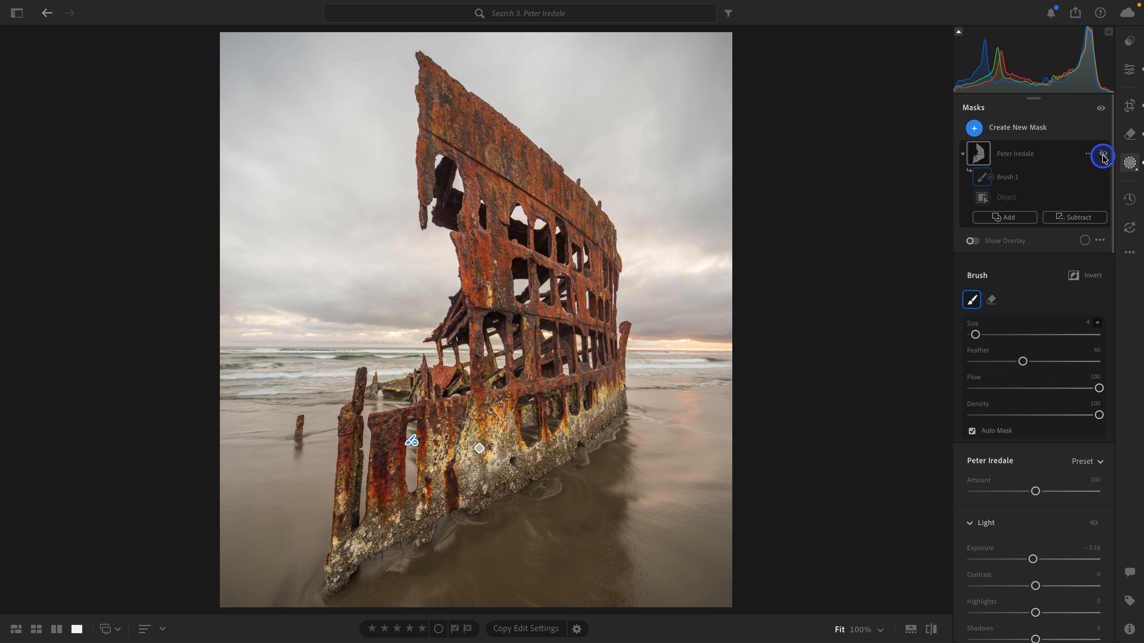
click(1103, 156)
click(1103, 156)
click(1103, 156)
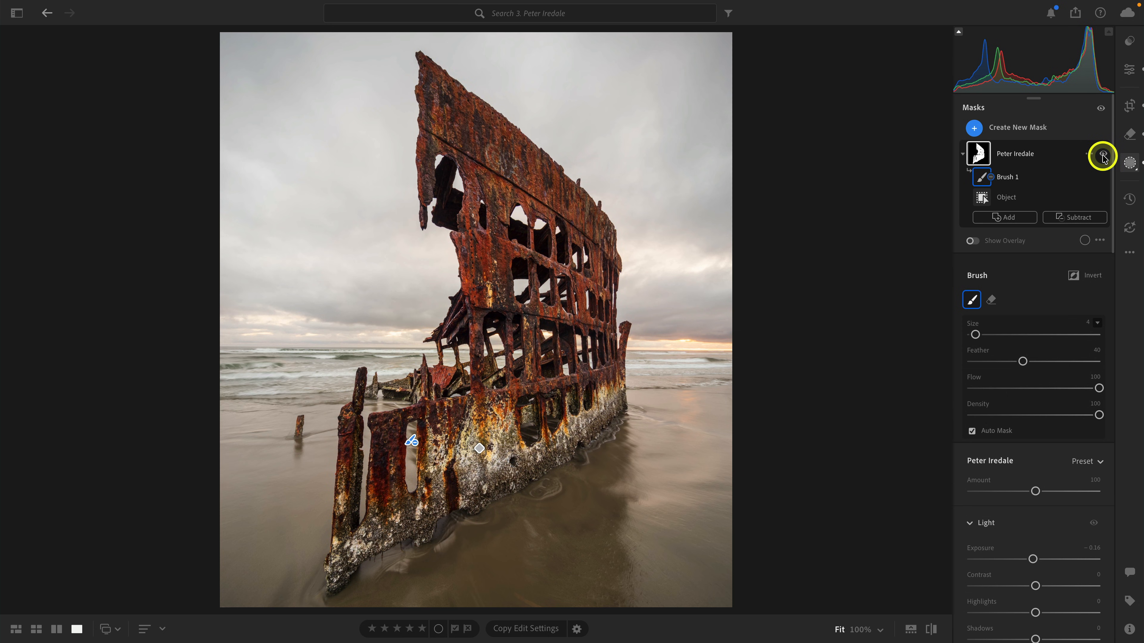
click(1102, 155)
click(1102, 155)
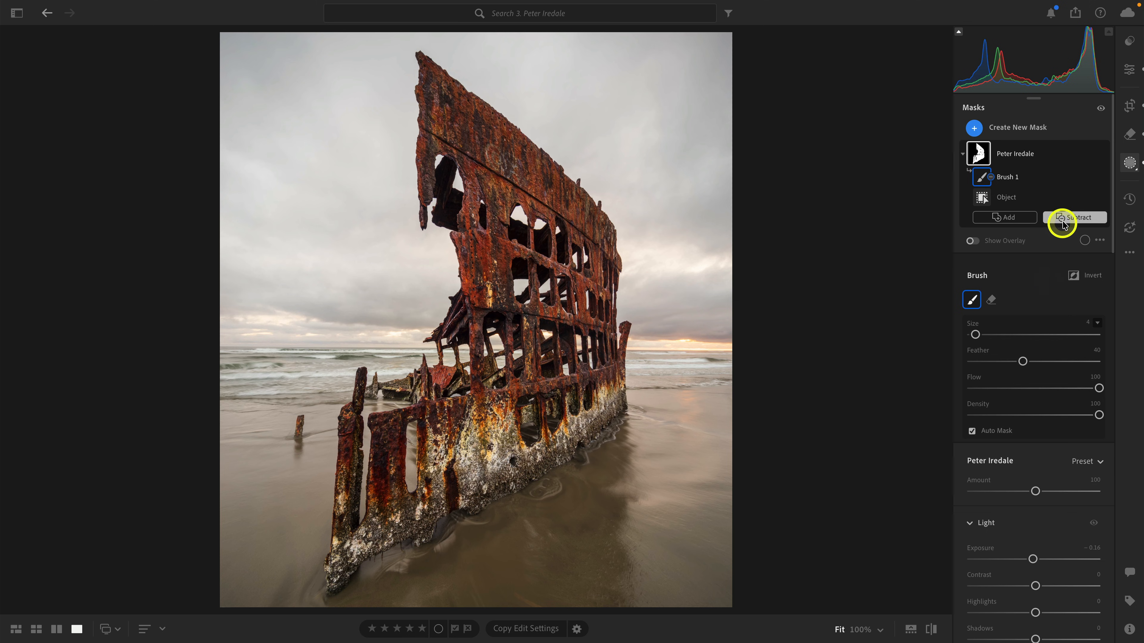
Duplicate and invert the Peter Iredale mask, and rename the inverted copy "Background"
mouse_move(1085, 157)
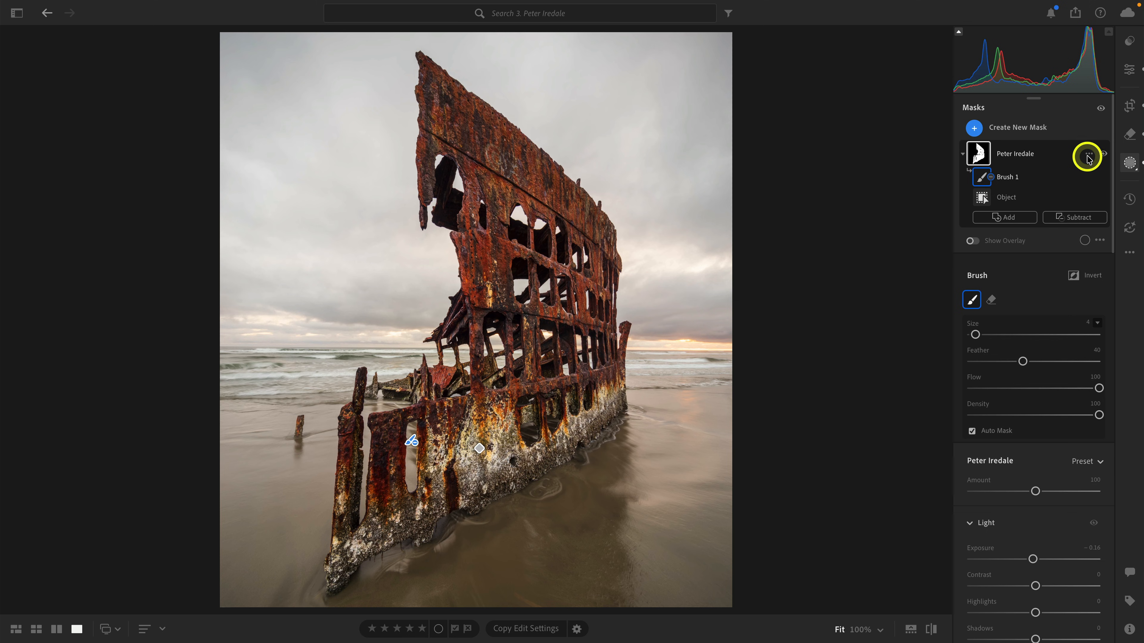
click(1088, 153)
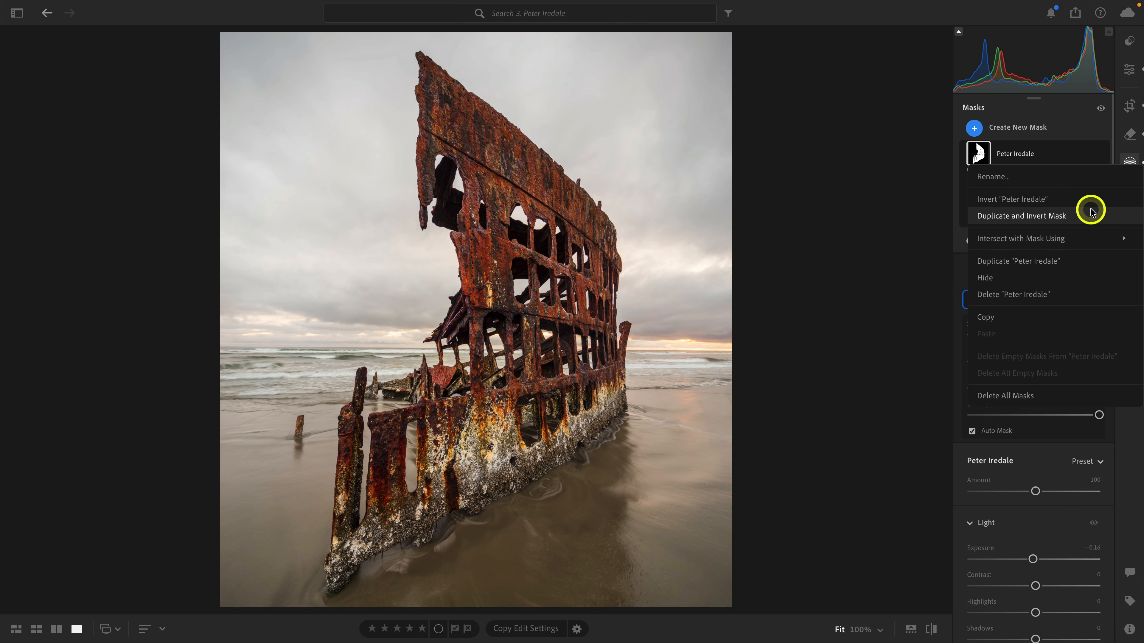
click(1092, 213)
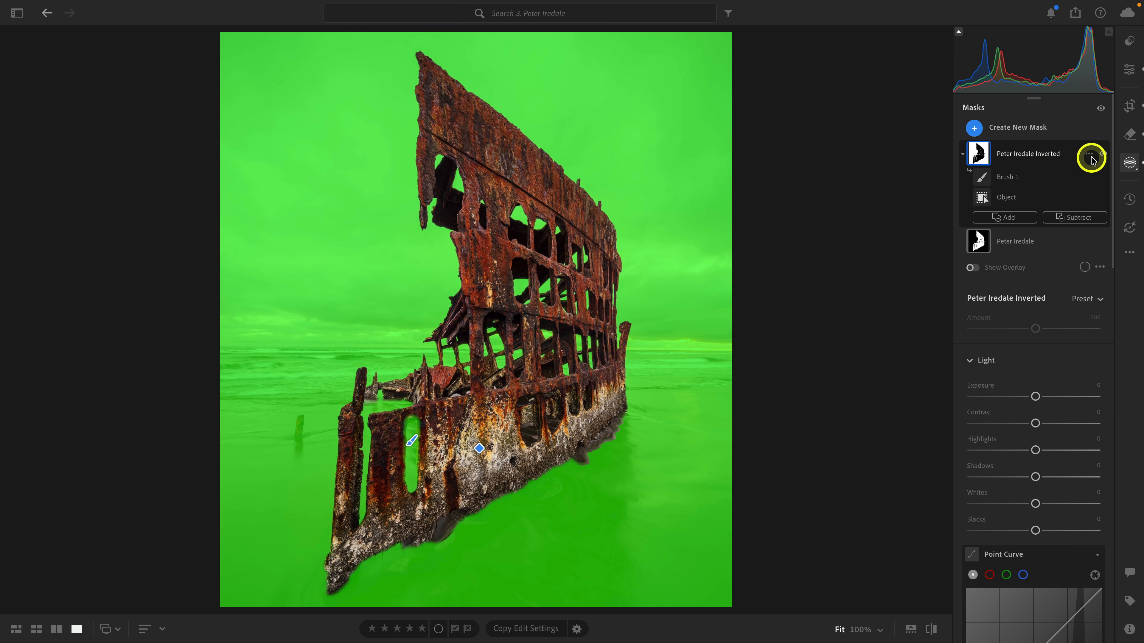
click(1091, 159)
click(1082, 171)
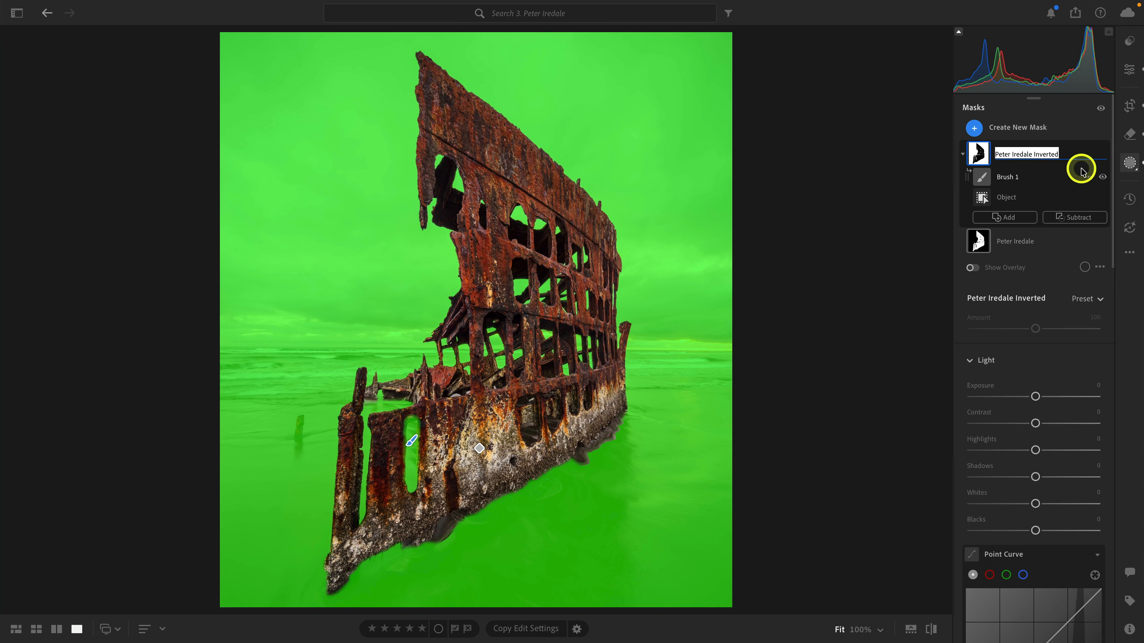
text(Backgroun)
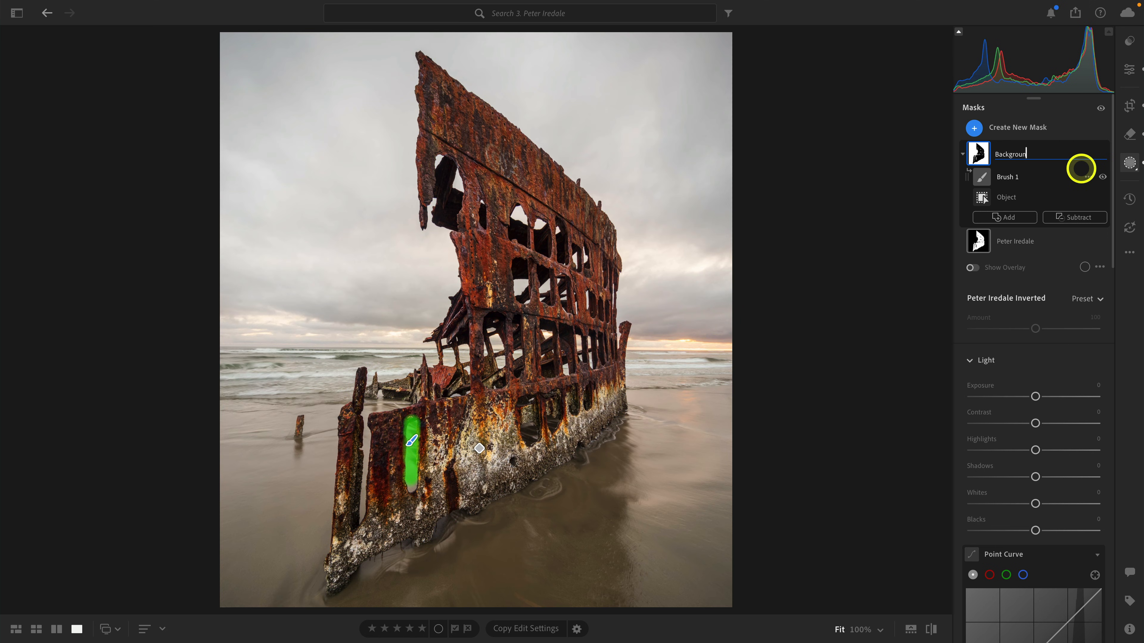
text(d)
key(Return)
Shape an S-curve on the Background mask's point curve, lowering shadows to about 15.3, raising highlights and slightly darkening the midtones
scroll(1009, 332, down, 6)
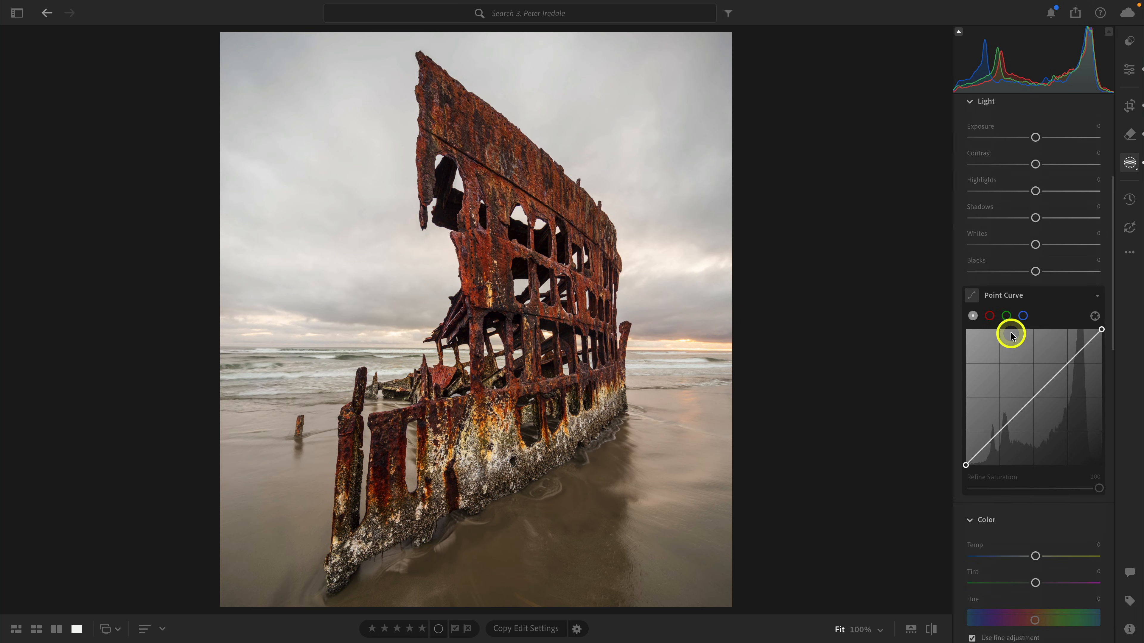
scroll(1011, 336, down, 1)
click(999, 388)
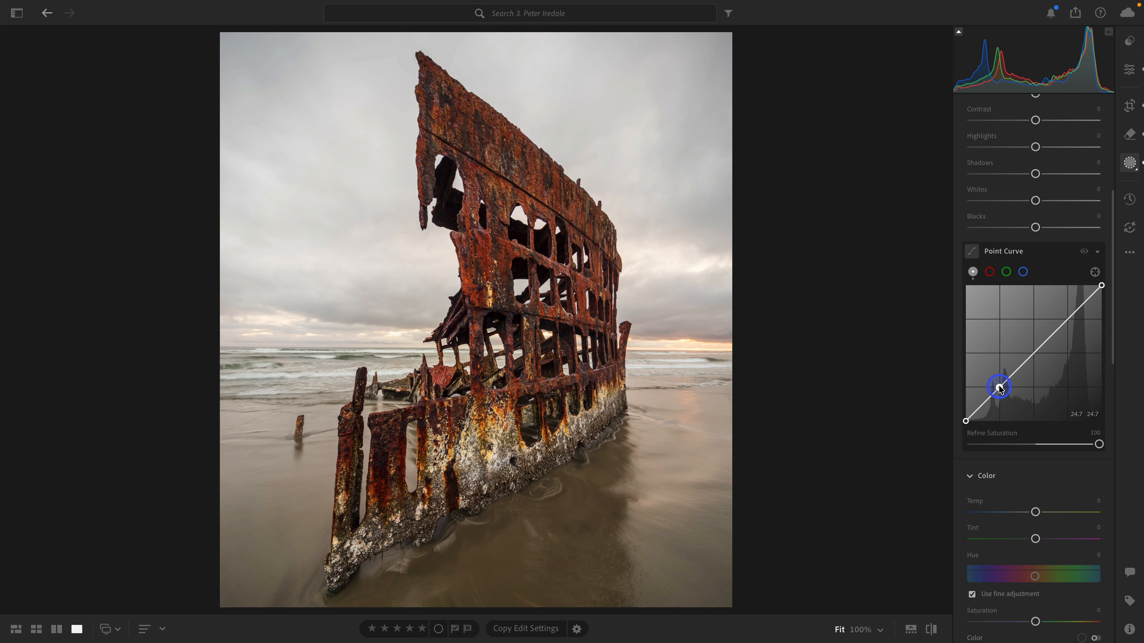
drag(999, 388, 1000, 400)
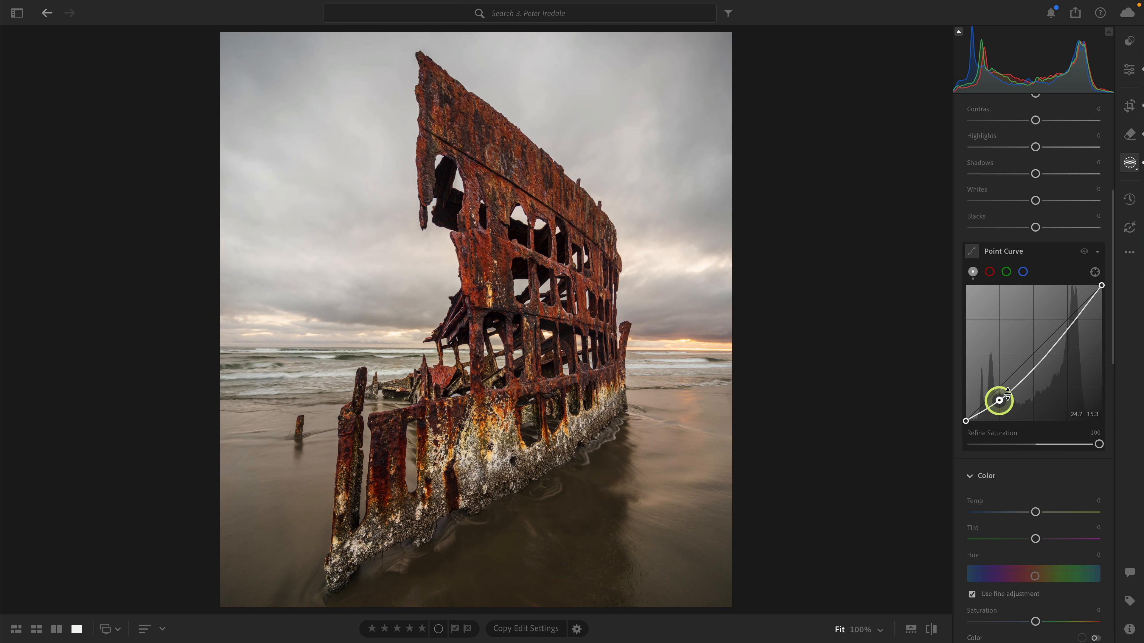
drag(1067, 321, 1067, 312)
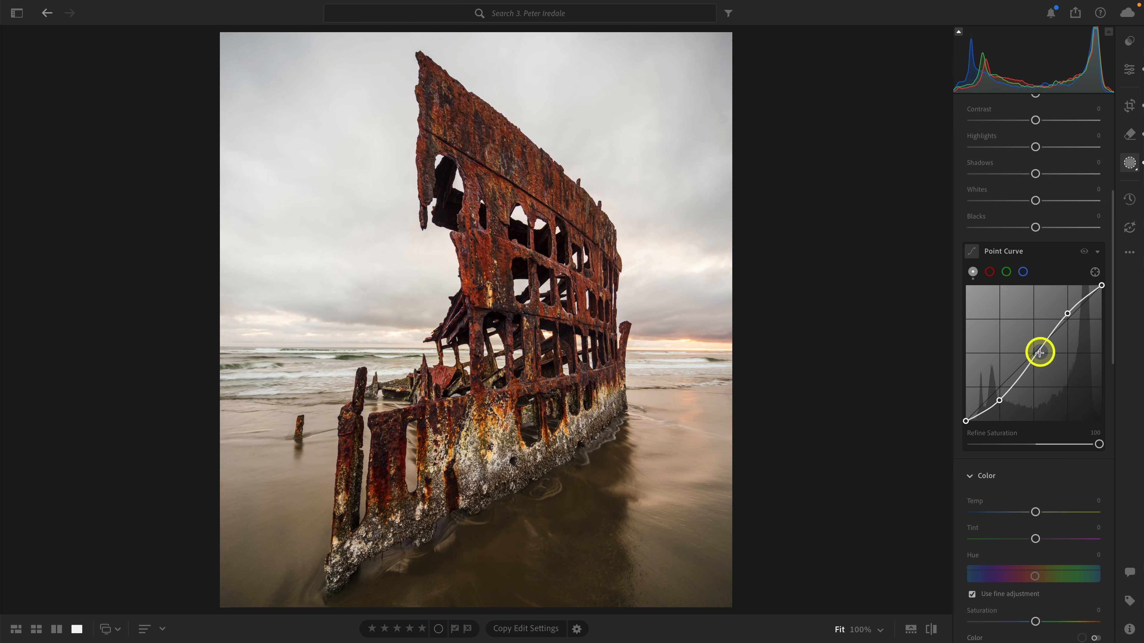
drag(1039, 350, 1038, 355)
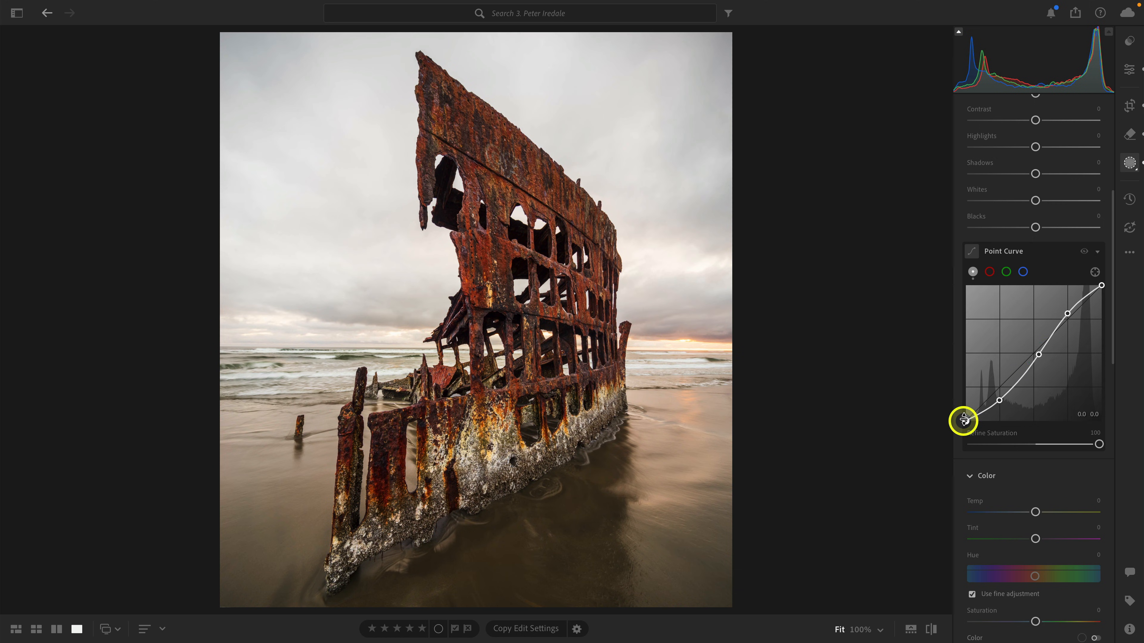
Raise the Background curve's black endpoint and lower its white endpoint for a faded look, then preview the photo without the curve
drag(964, 421, 960, 404)
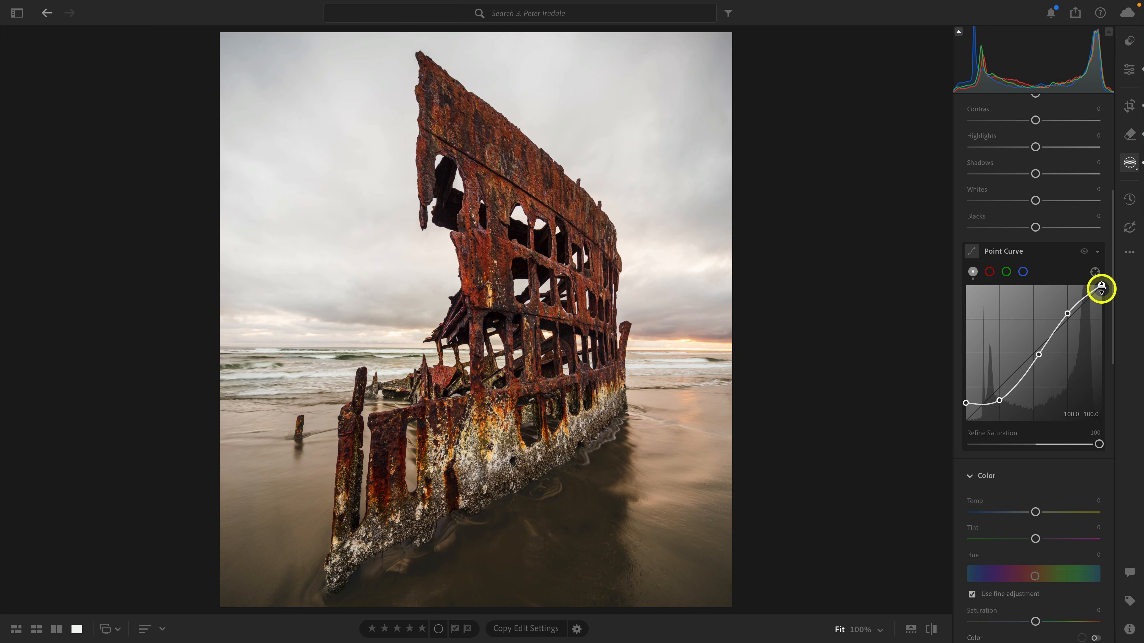
drag(1101, 287, 1103, 298)
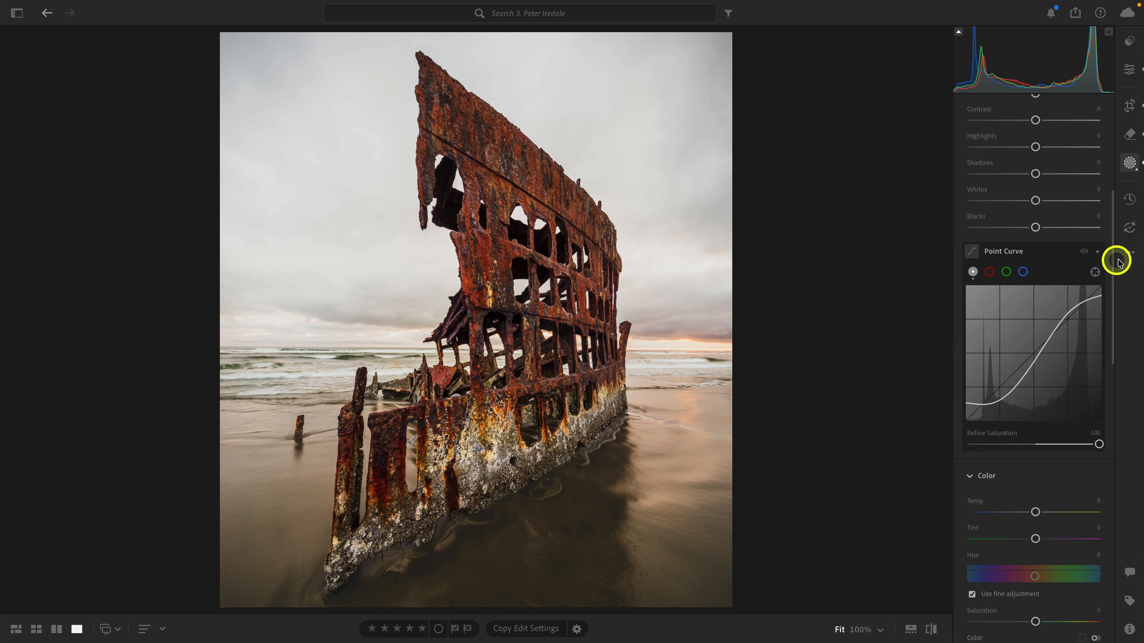
click(1084, 252)
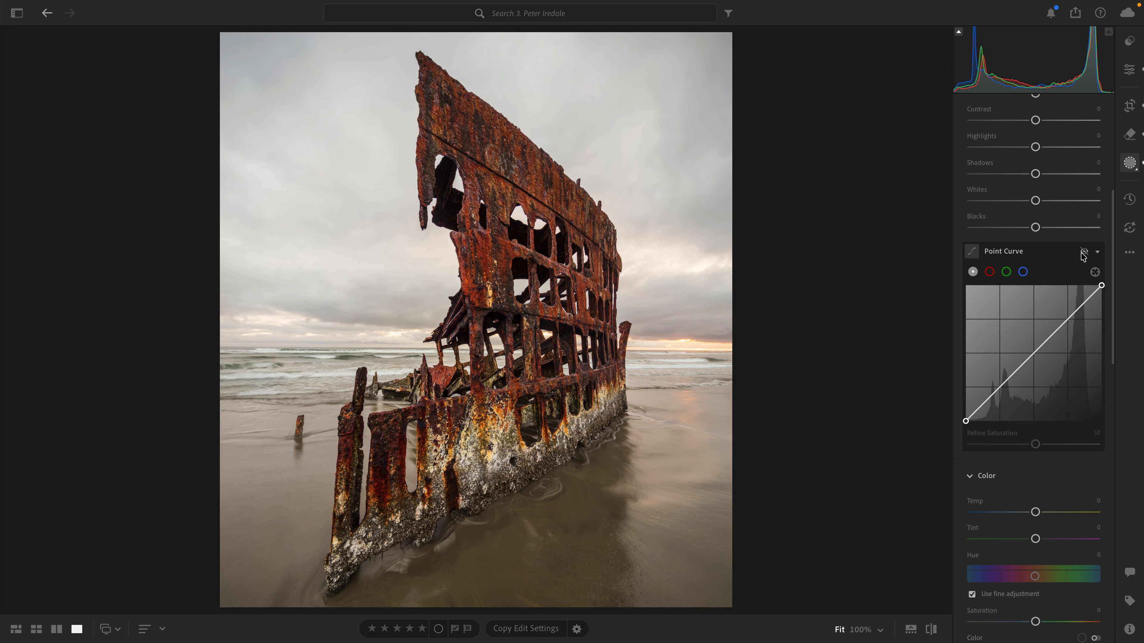
Set the Refine Saturation of the Background mask's point curve to 75
click(1084, 253)
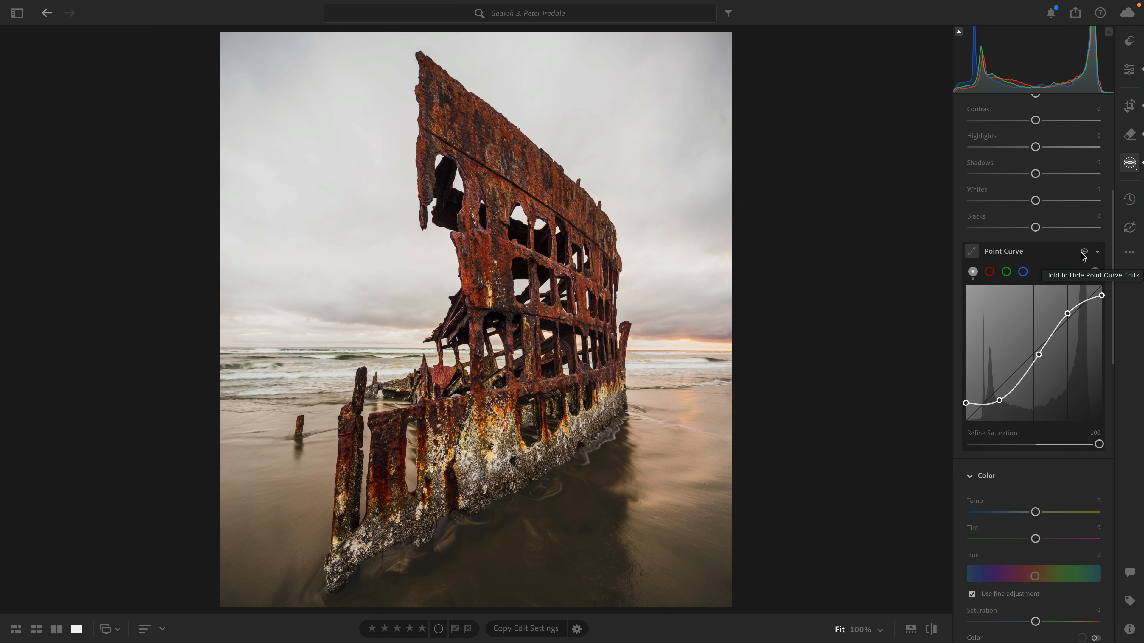
click(1060, 486)
drag(1098, 445, 1068, 446)
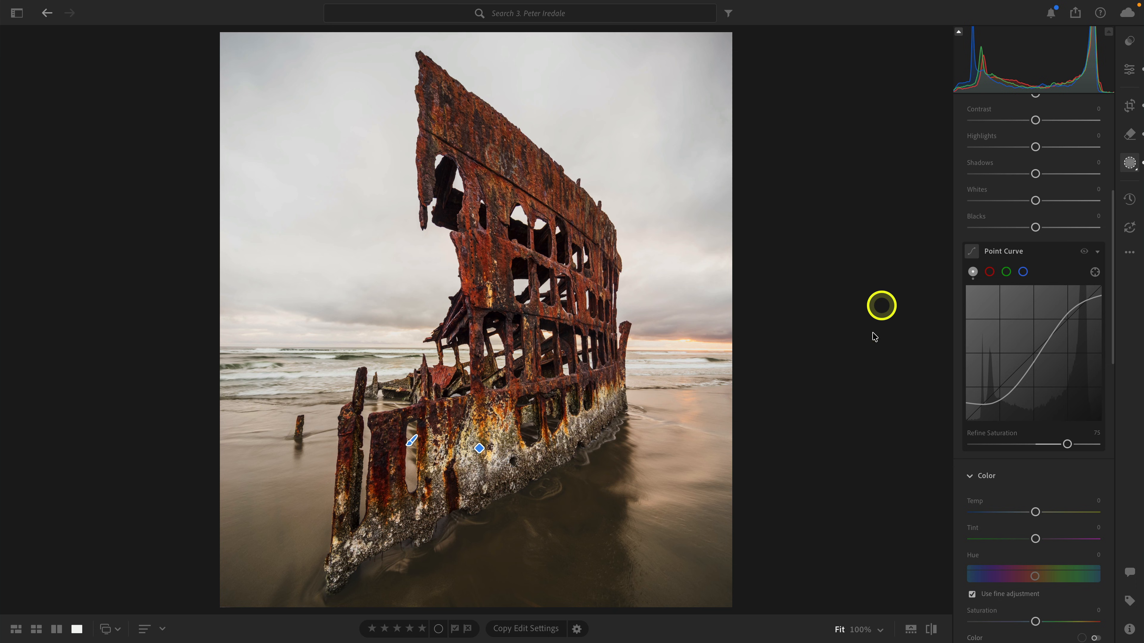
Create a new mask that selects the sky and rename it "Sky mask"
scroll(980, 297, up, 8)
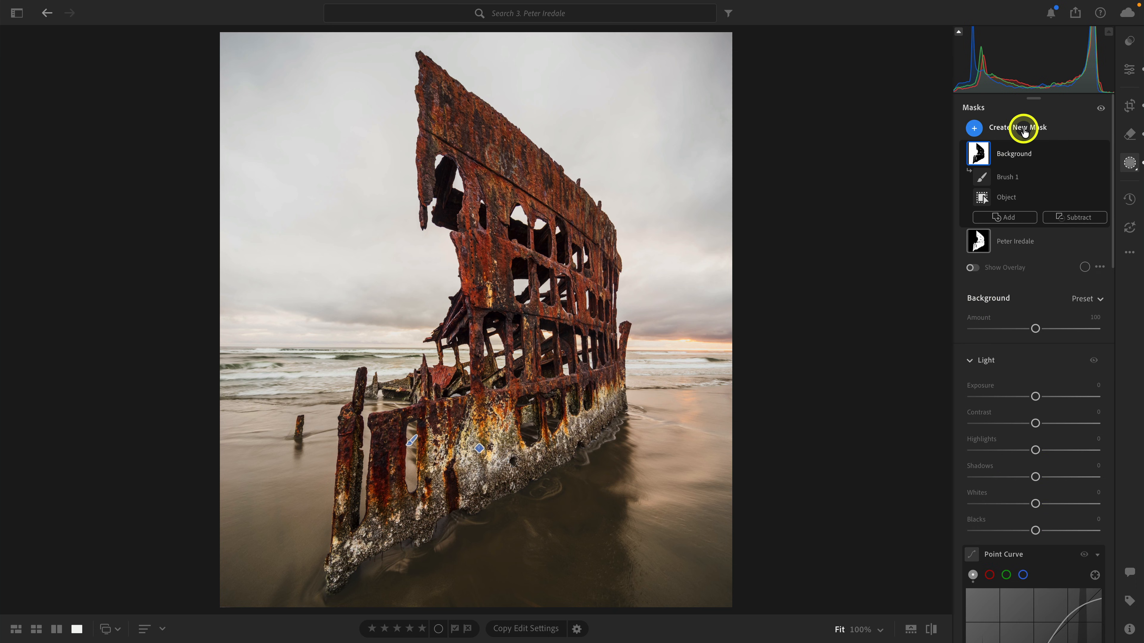
click(1025, 130)
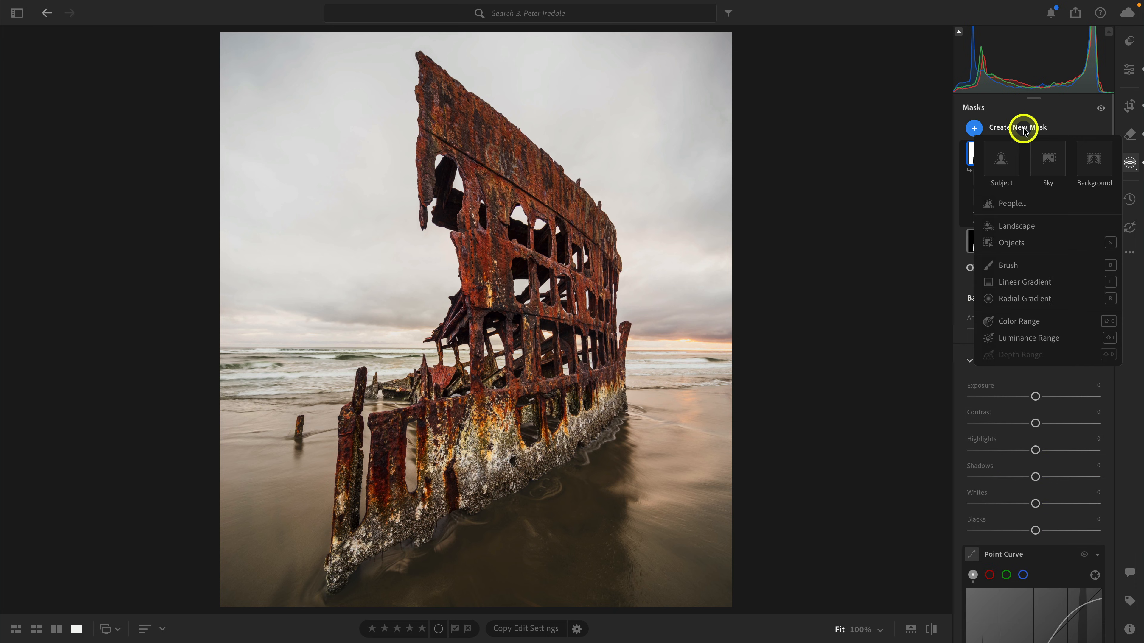
click(1045, 161)
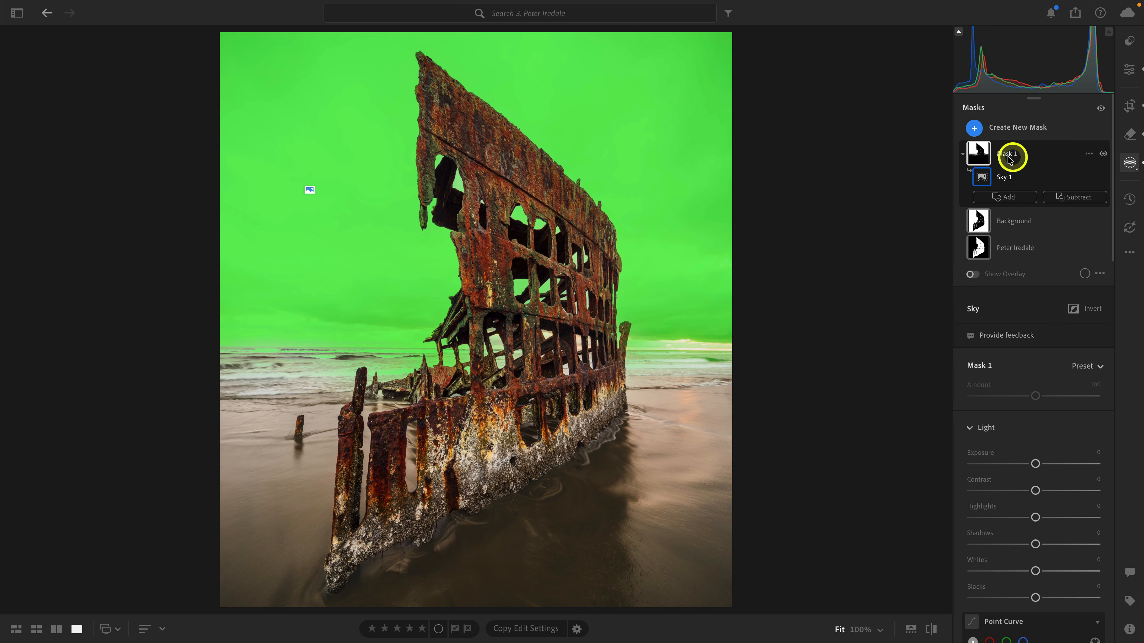
click(1087, 155)
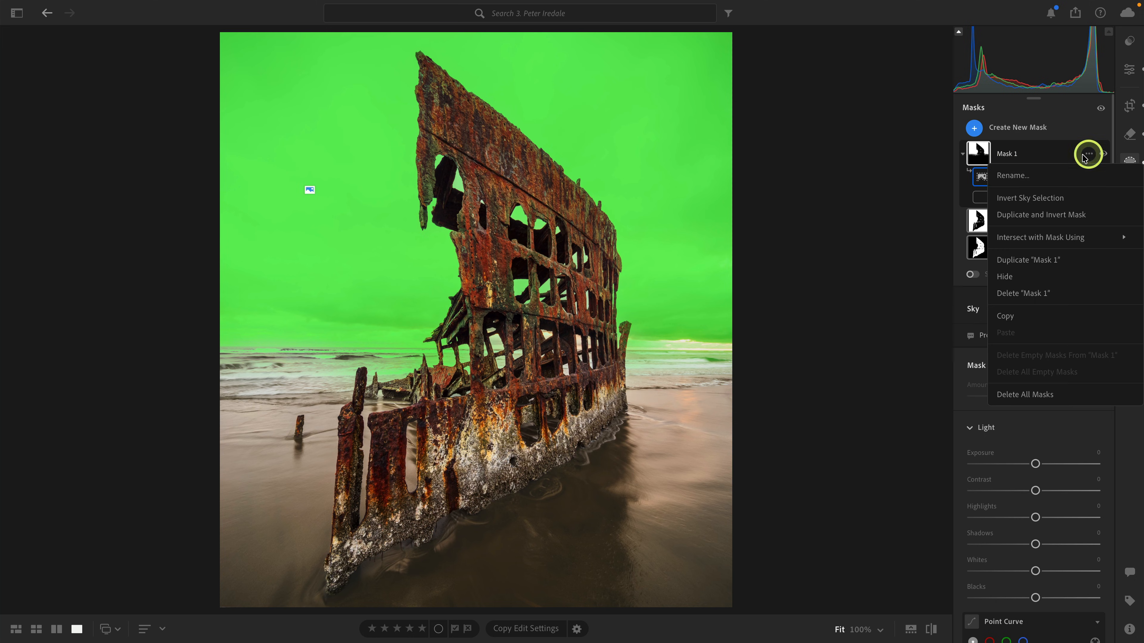
click(1070, 176)
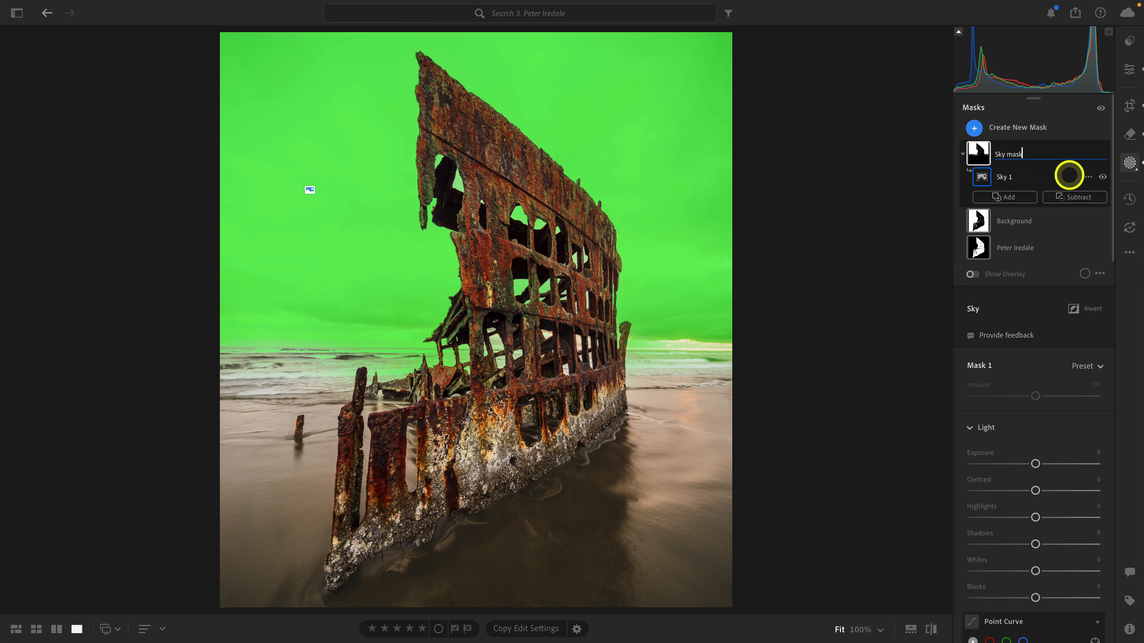
click(1070, 176)
click(1003, 156)
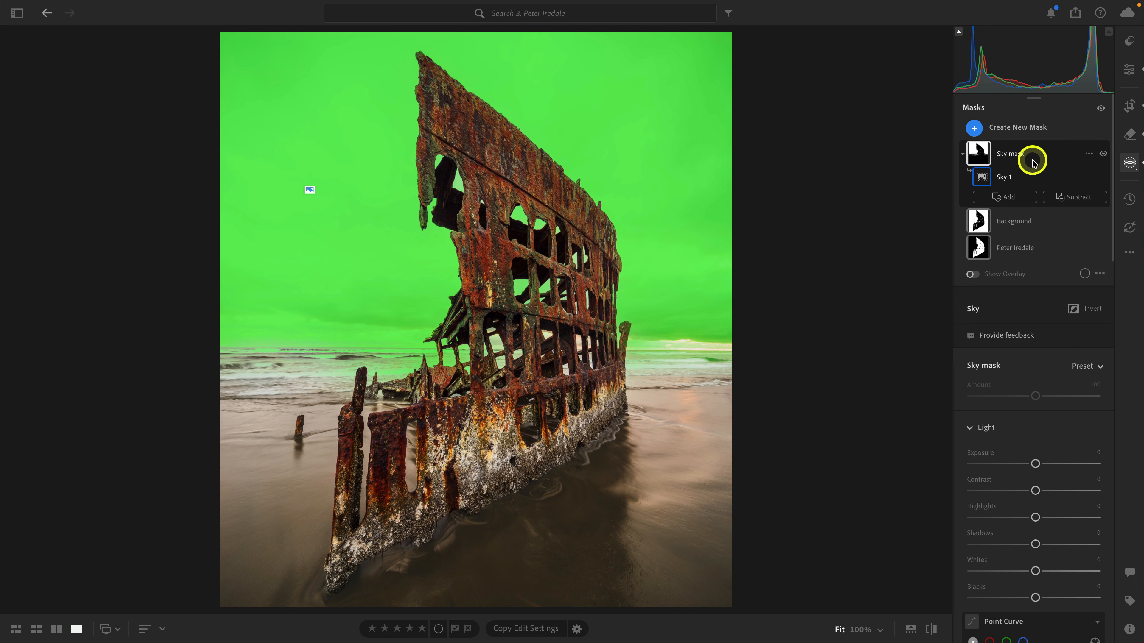
Intersect the Sky mask with a second sky selection
click(1040, 158)
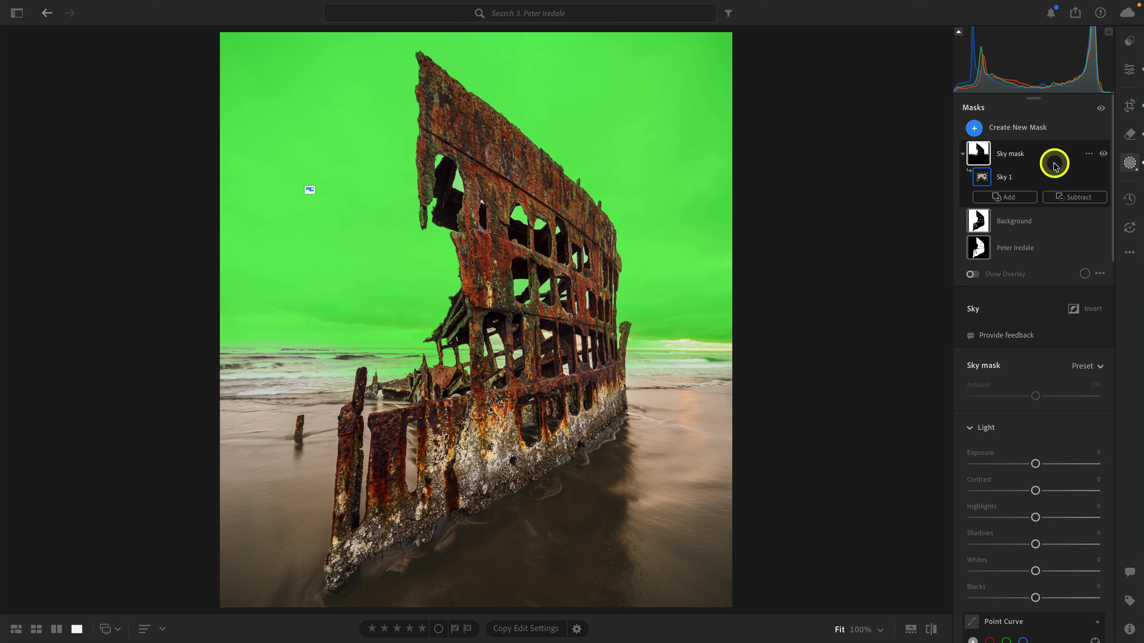
key(alt)
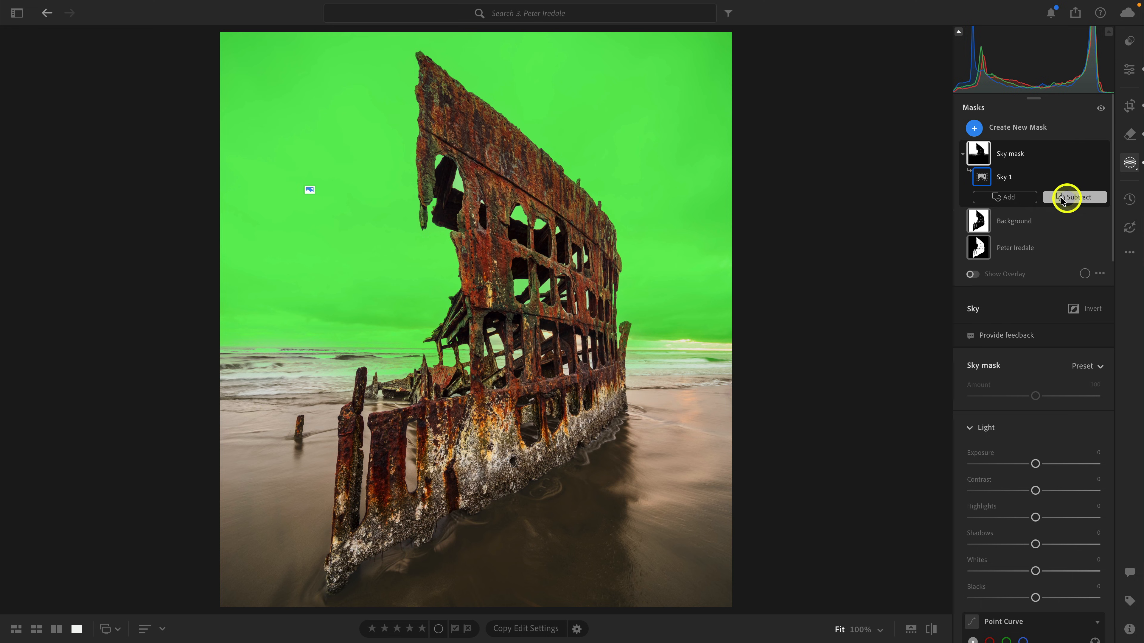
key(alt)
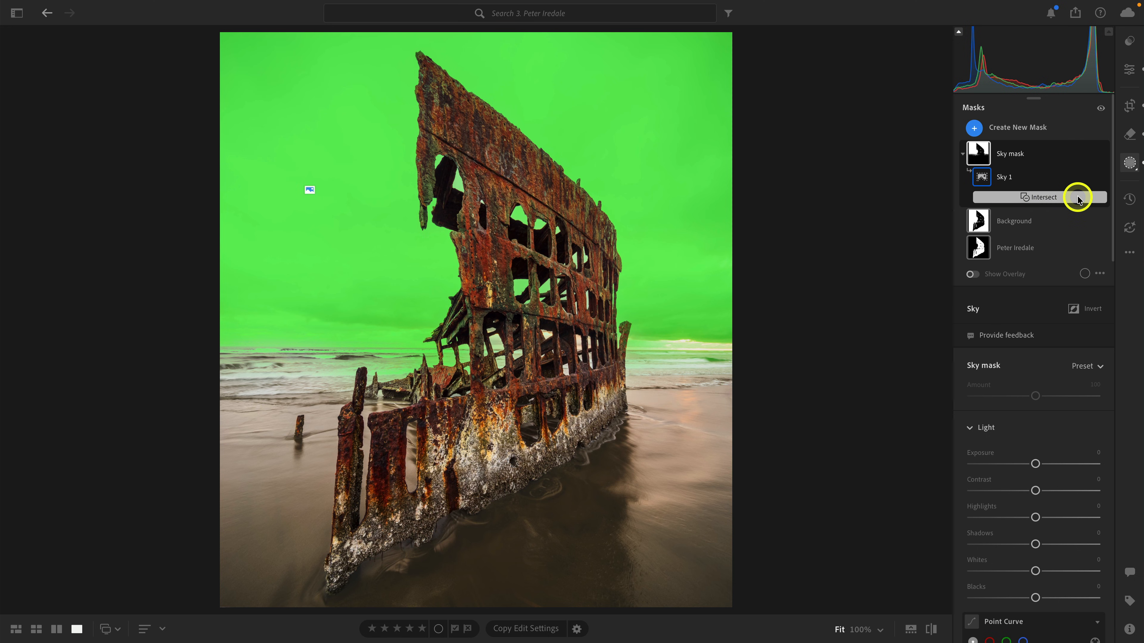
alt+click(1079, 199)
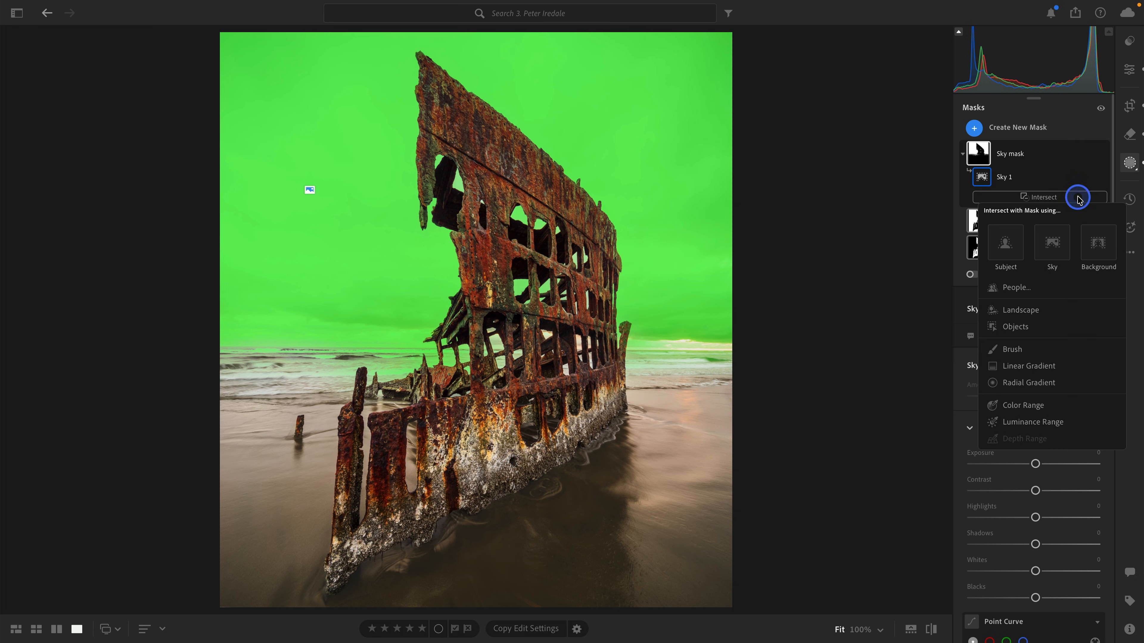
click(1060, 246)
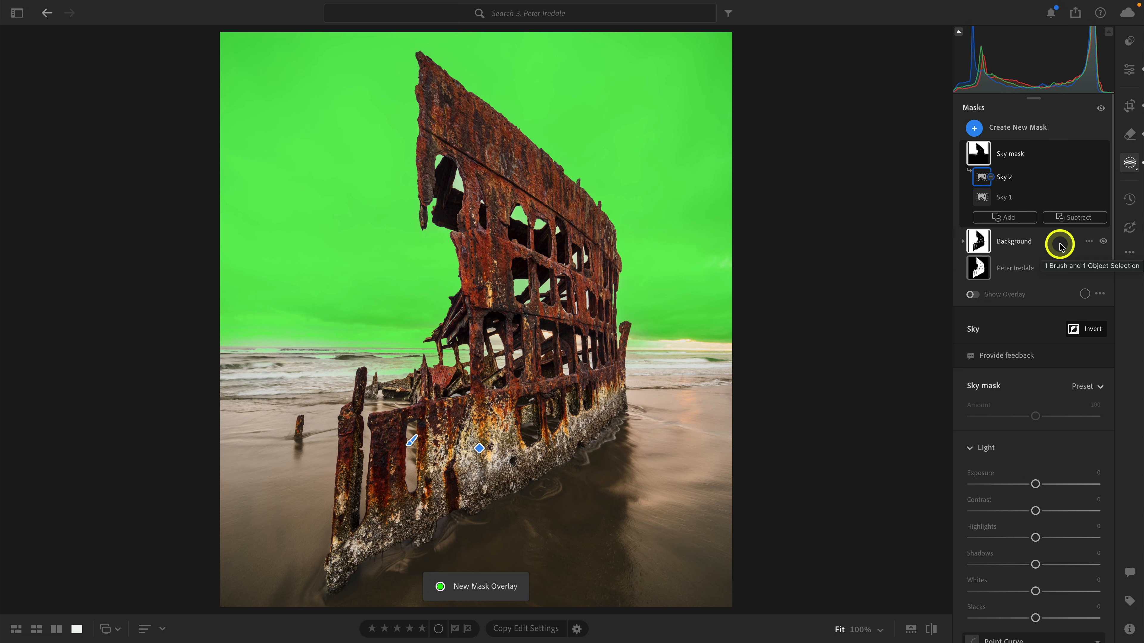
Compare the Sky mask's overlay with and without the sky intersection by undoing and redoing it
key(ctrl+z)
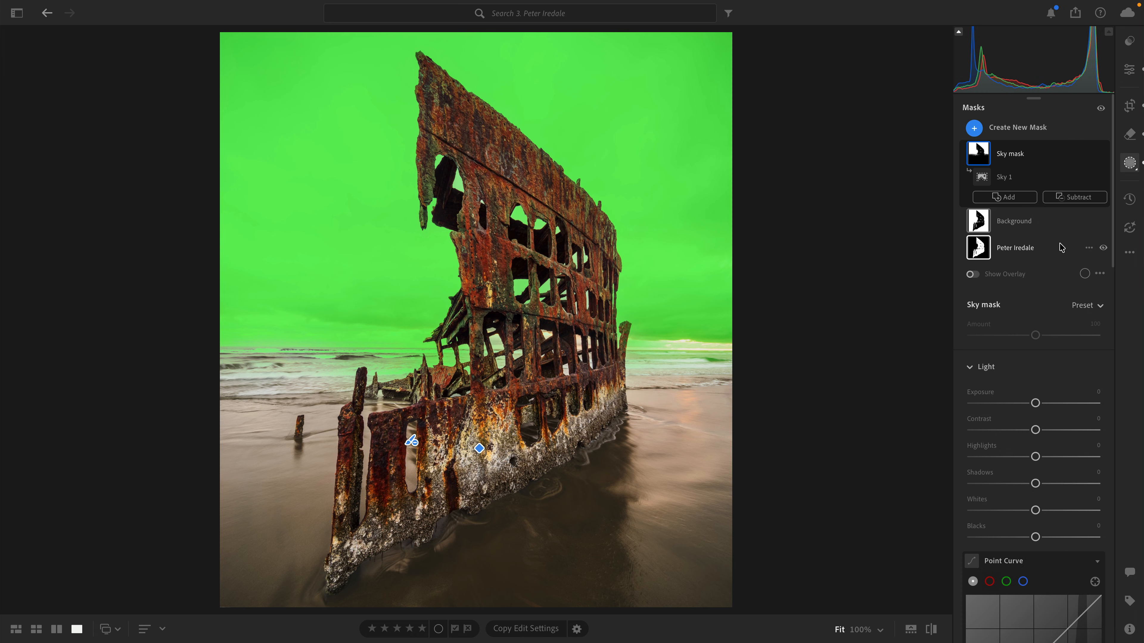
key(ctrl+shift+z)
key(ctrl+z)
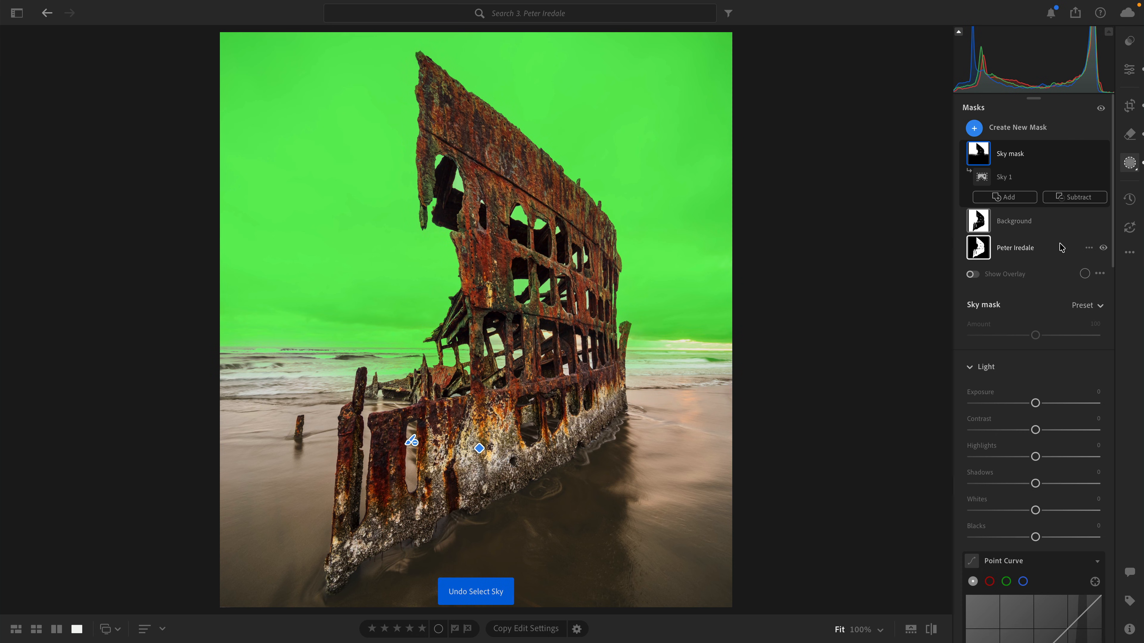
key(ctrl+shift+z)
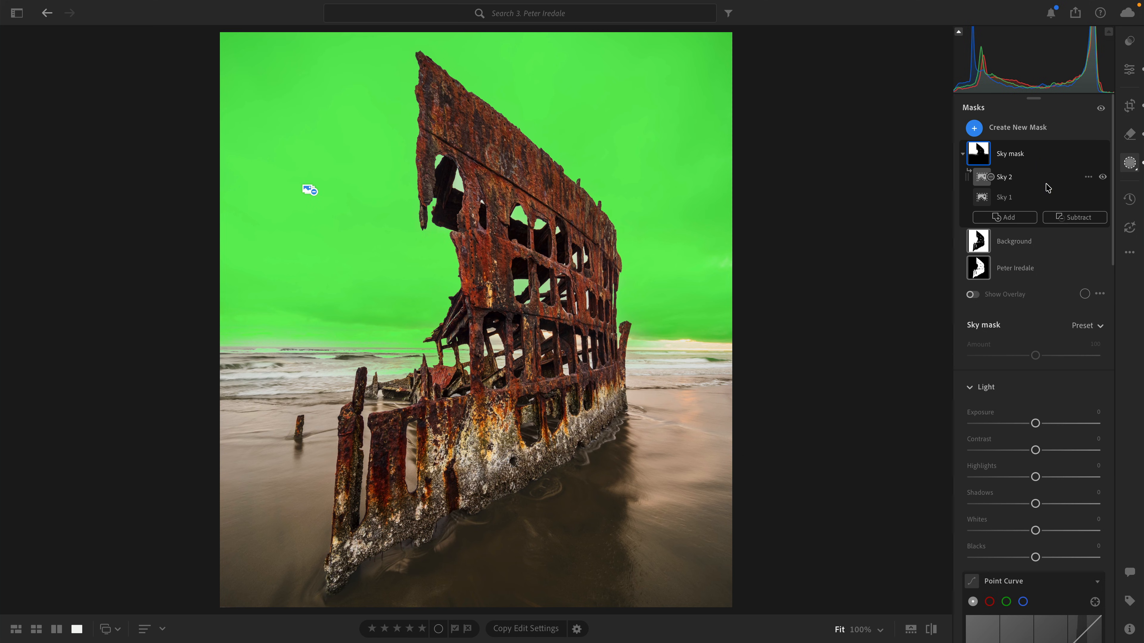
Set the Sky mask's Dehaze to +20 and its Highlights to -17
scroll(1046, 185, down, 10)
scroll(1048, 188, down, 2)
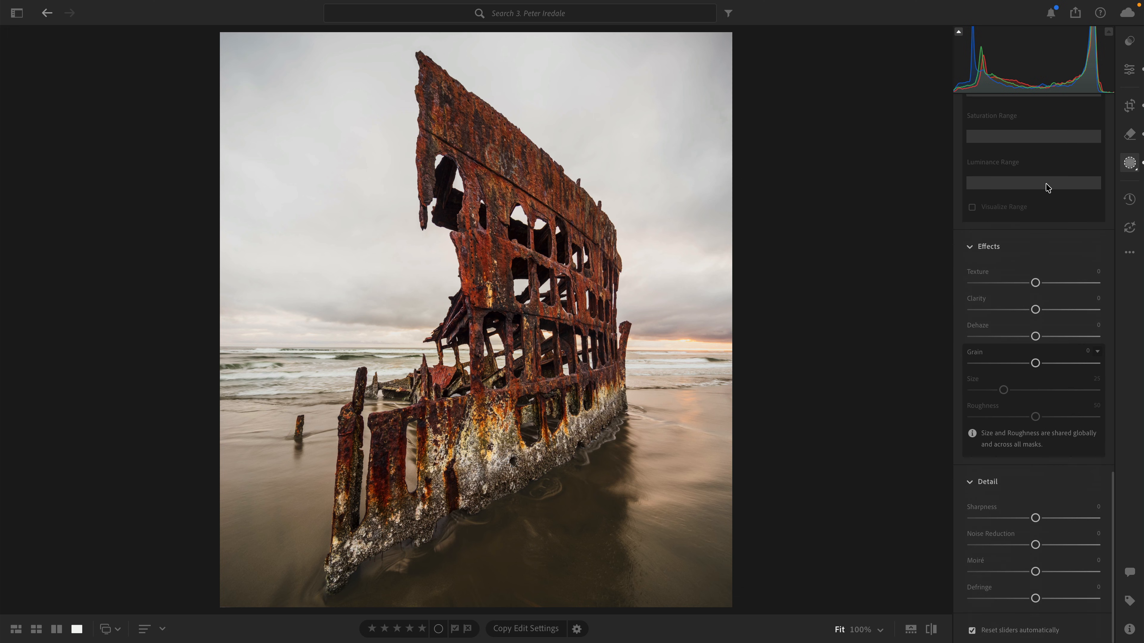
drag(1035, 337, 1064, 342)
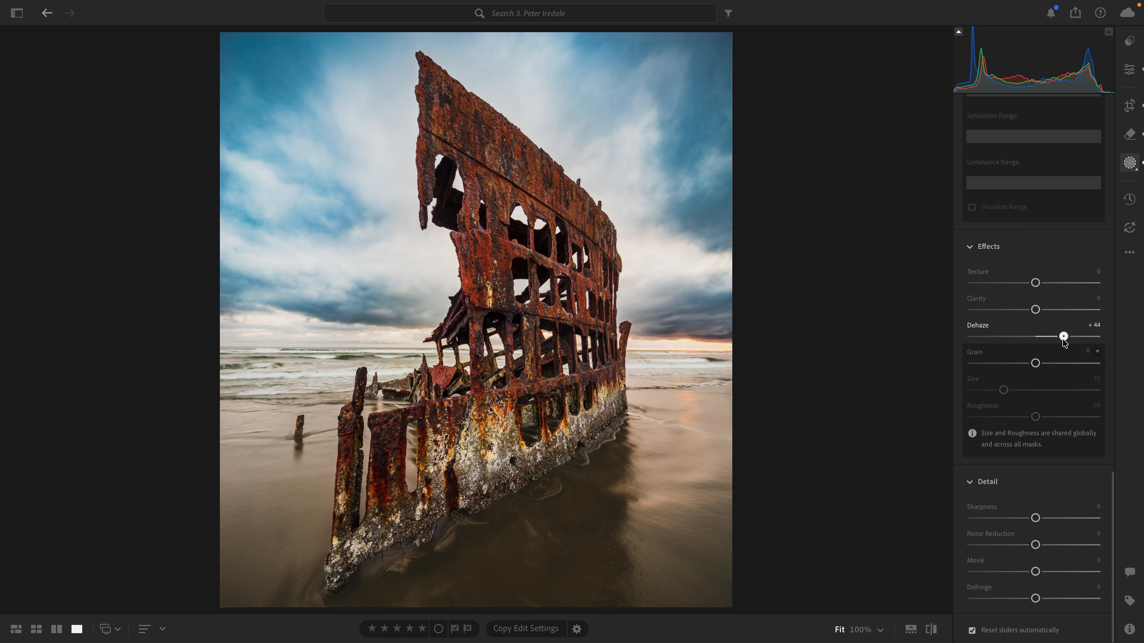
drag(1064, 342, 1047, 342)
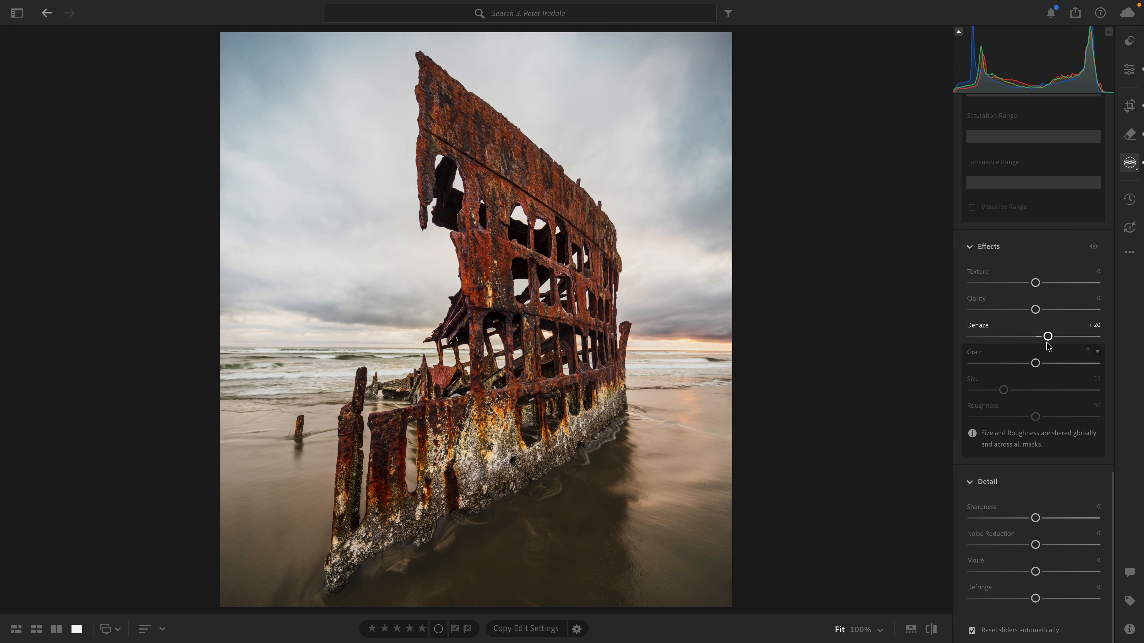
scroll(1040, 378, up, 15)
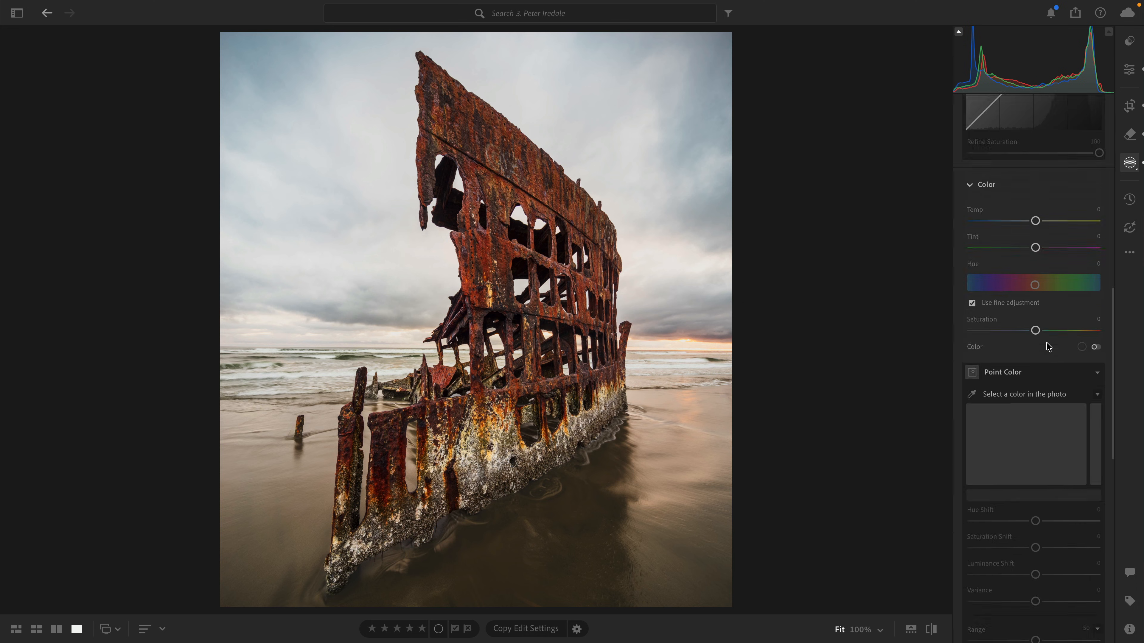
click(1032, 413)
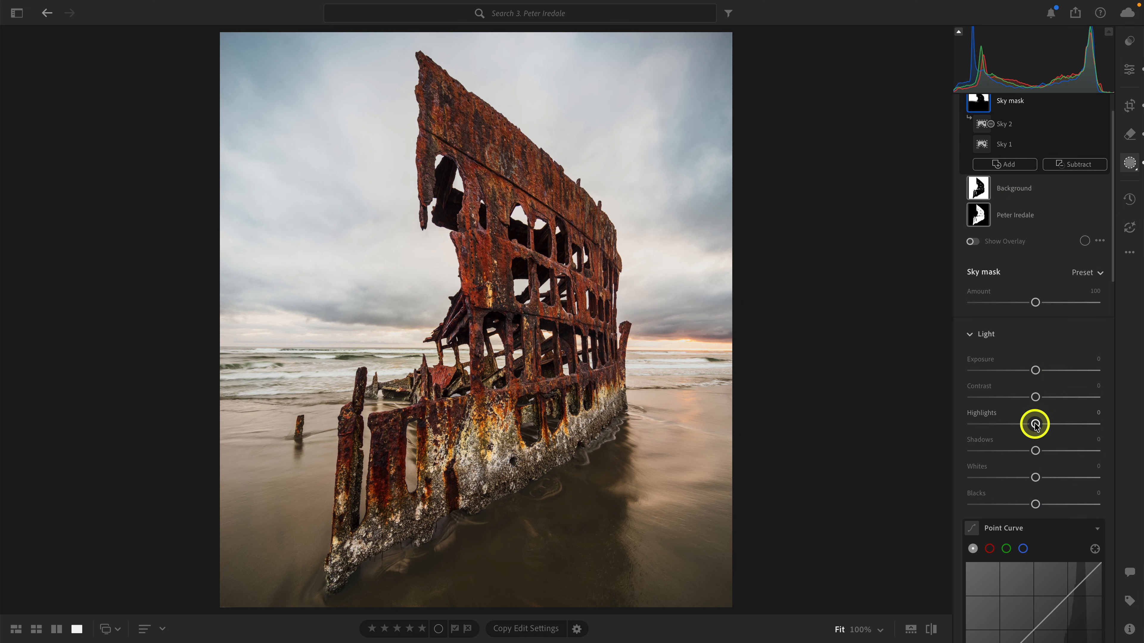
drag(1035, 424, 1025, 426)
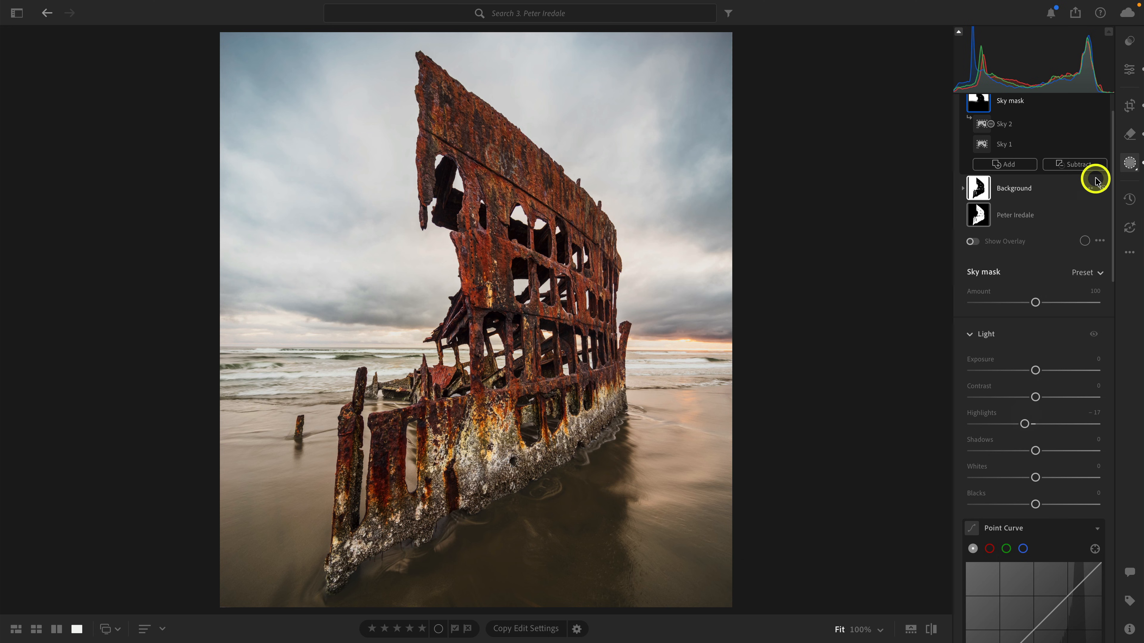
Try a -29 vignette on the whole photo and undo it
click(1129, 69)
scroll(1035, 264, down, 20)
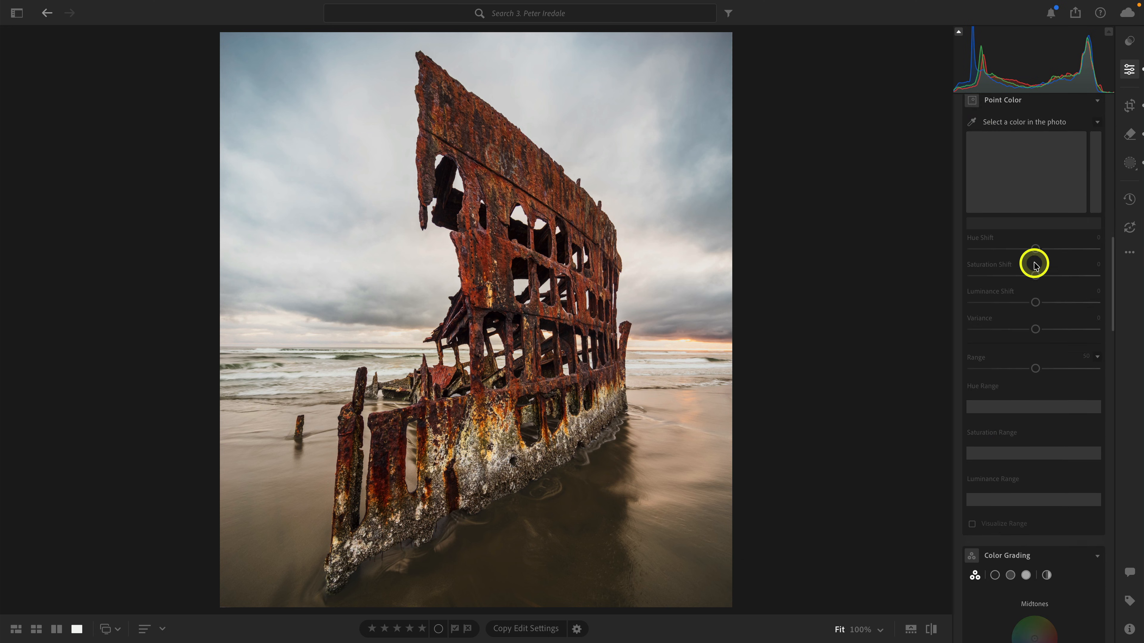
scroll(1035, 265, down, 3)
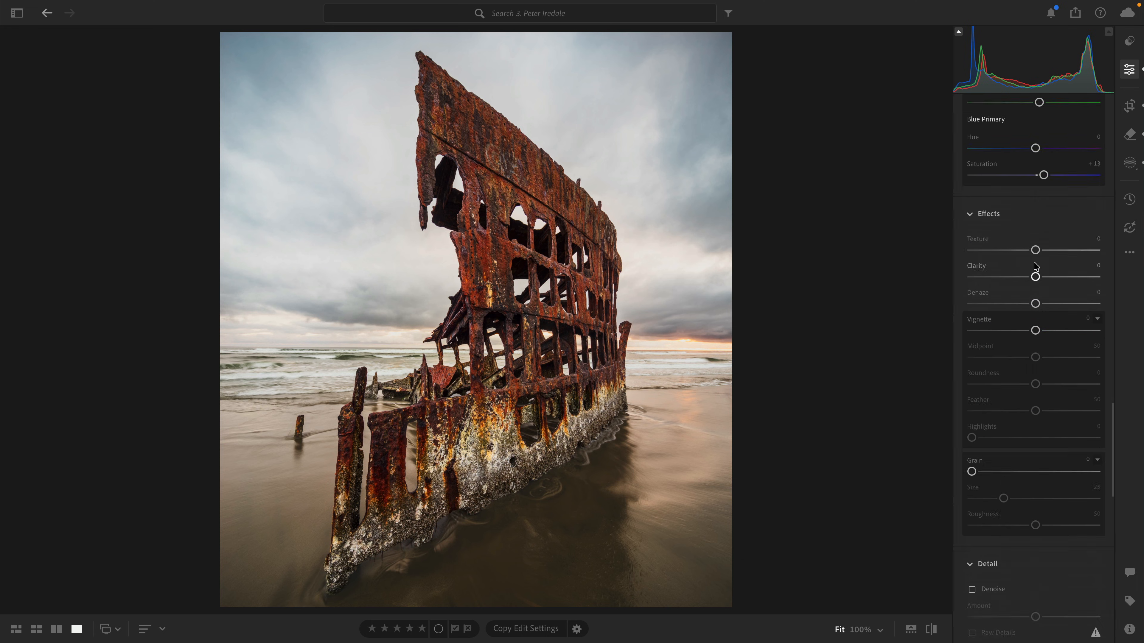
drag(1035, 330, 1017, 332)
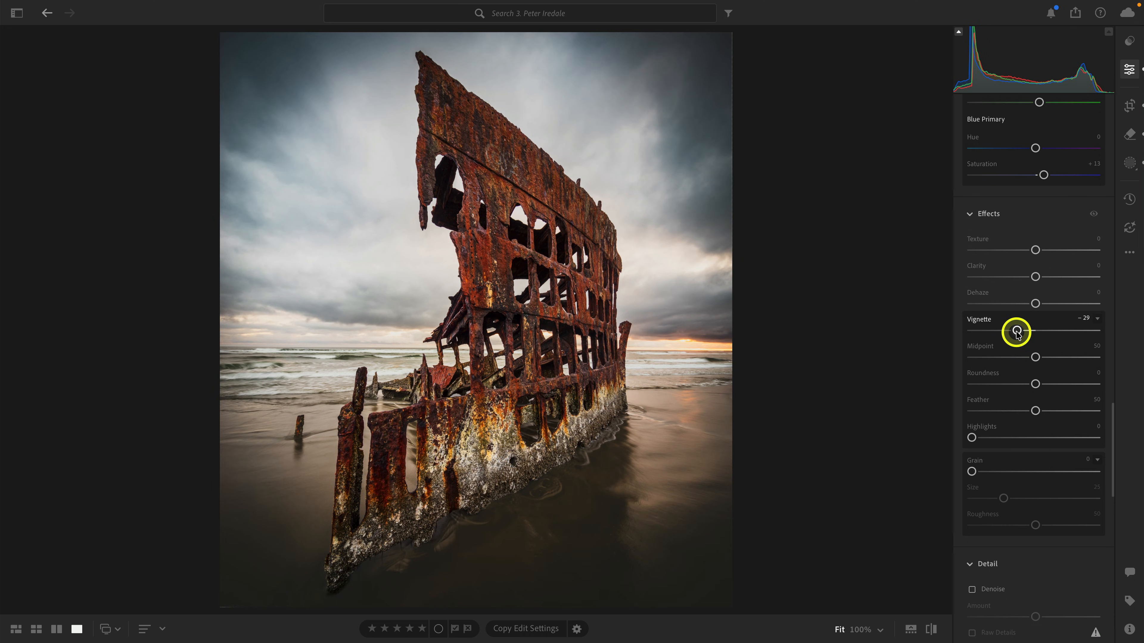
double_click(1017, 331)
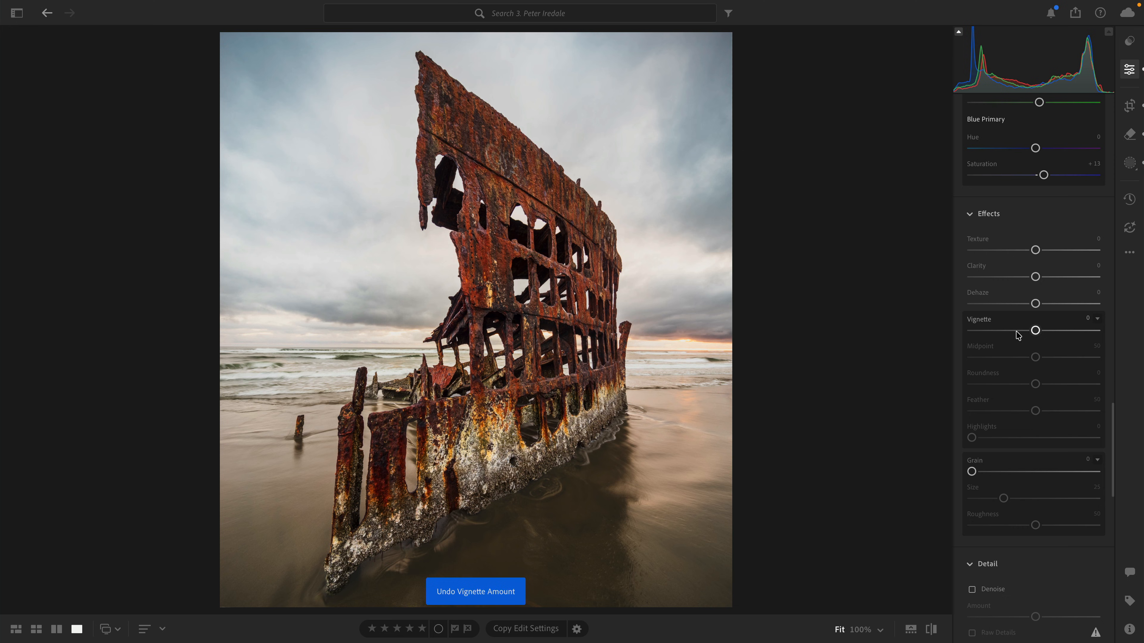
Add a radial gradient mask as a wide ellipse around the middle of the wreck, and invert it to cover the surroundings
click(1128, 167)
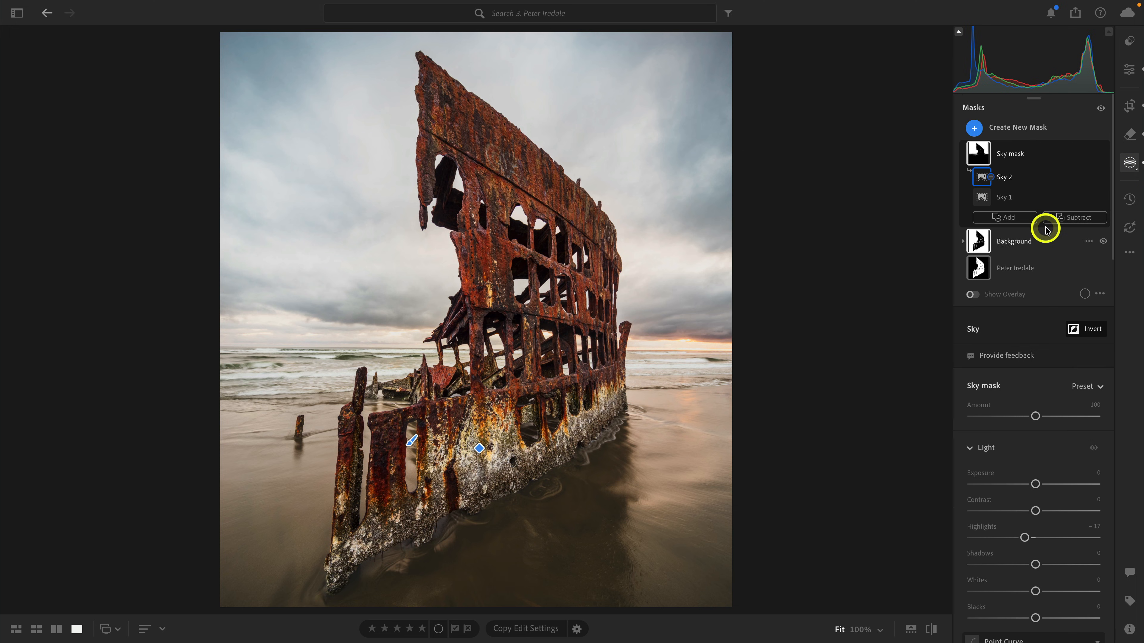
click(1034, 127)
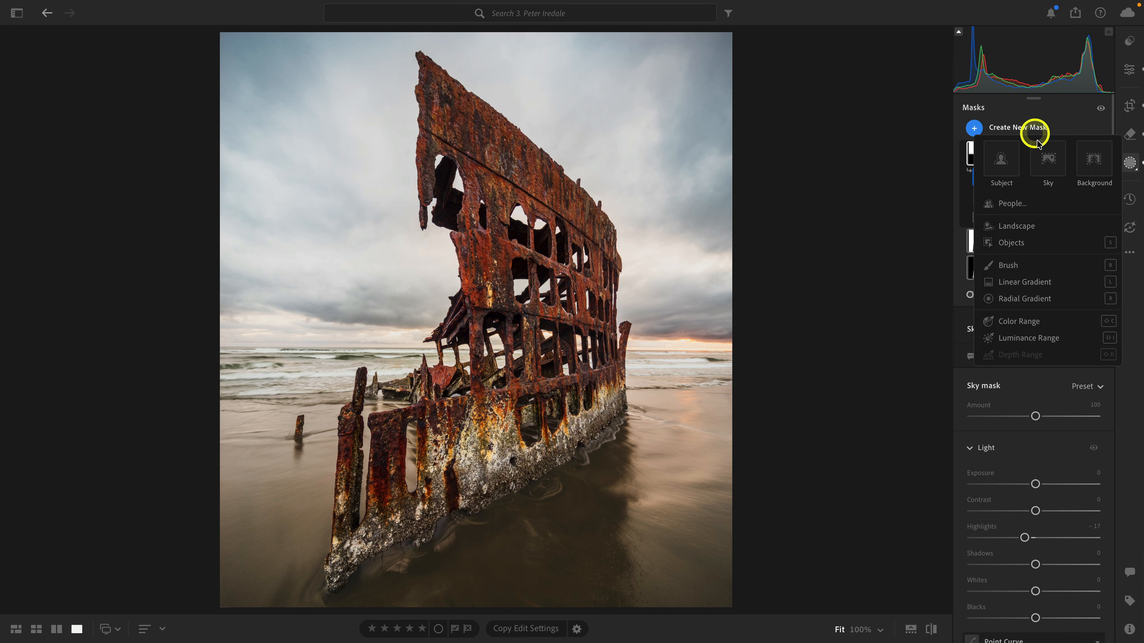
click(1033, 299)
drag(526, 314, 411, 394)
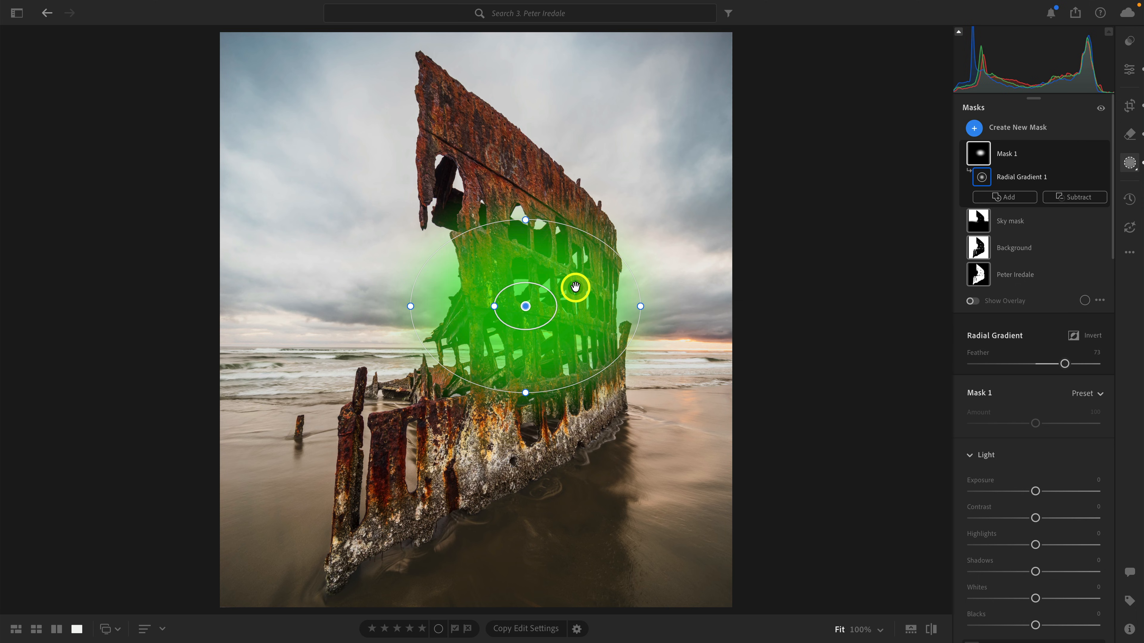
click(1092, 338)
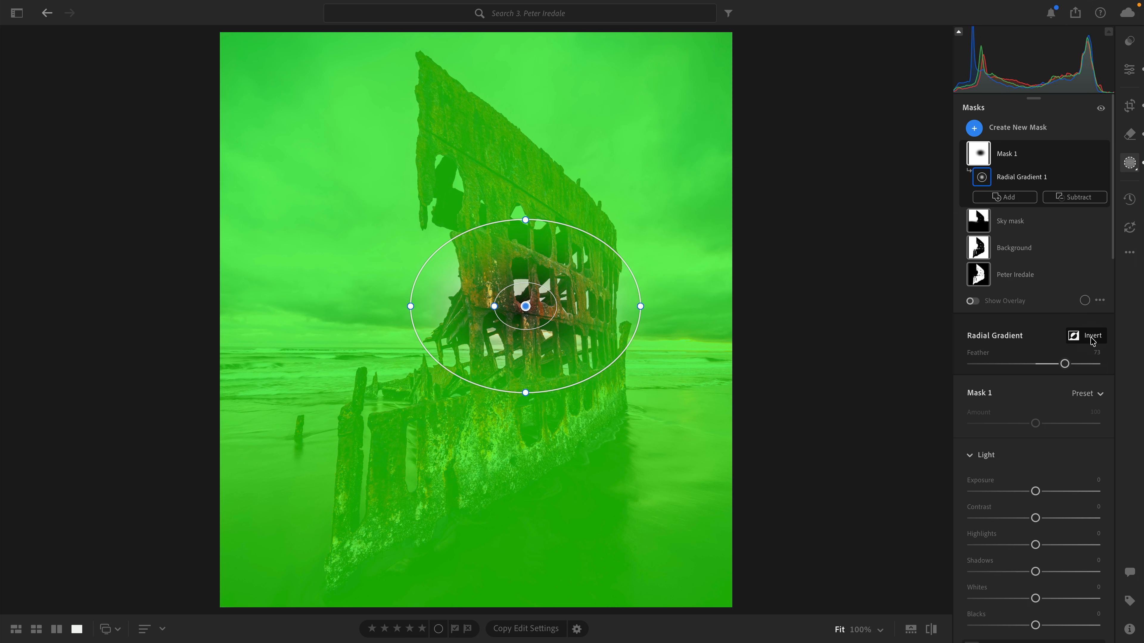
Lower the inverted radial mask's Exposure to -0.36 and rename the mask "Custom vignette"
click(1035, 492)
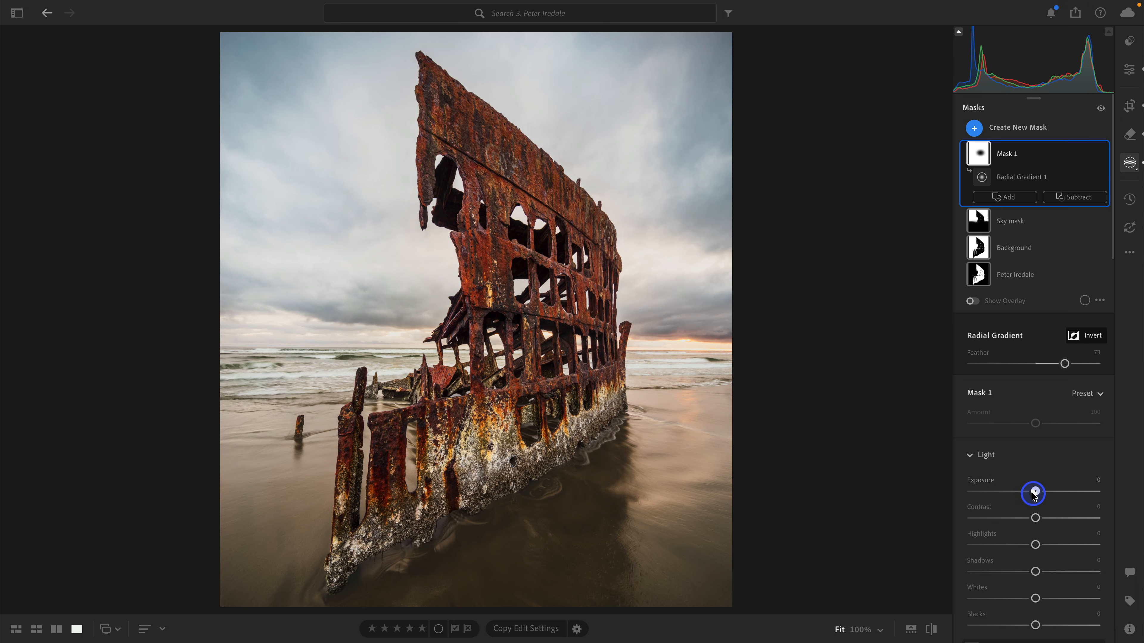
drag(1034, 493, 1029, 493)
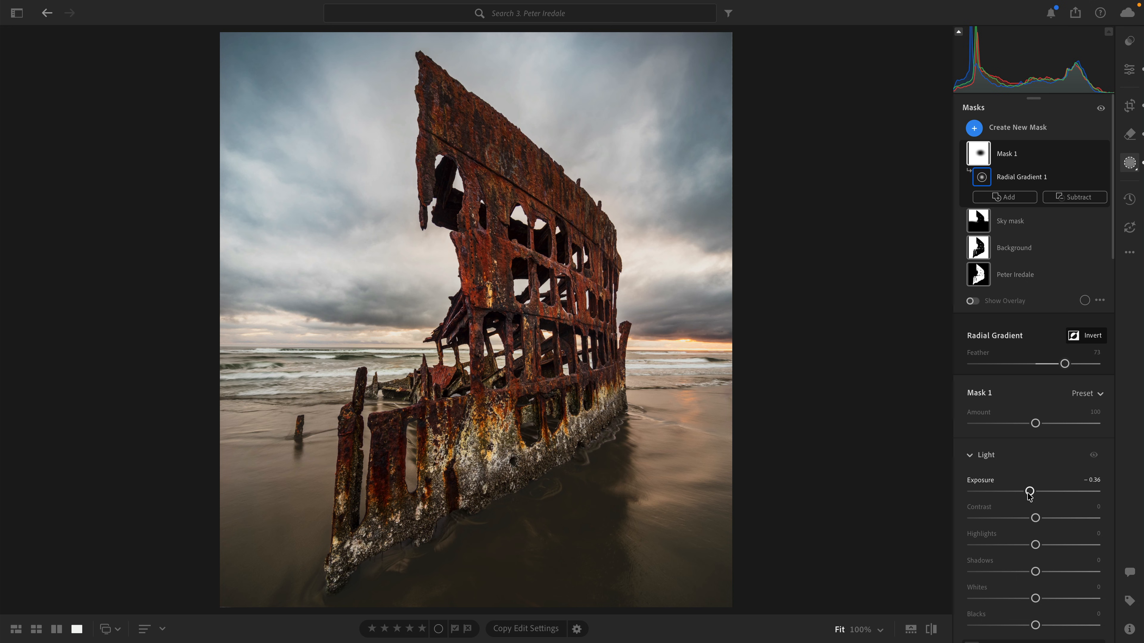
click(1089, 155)
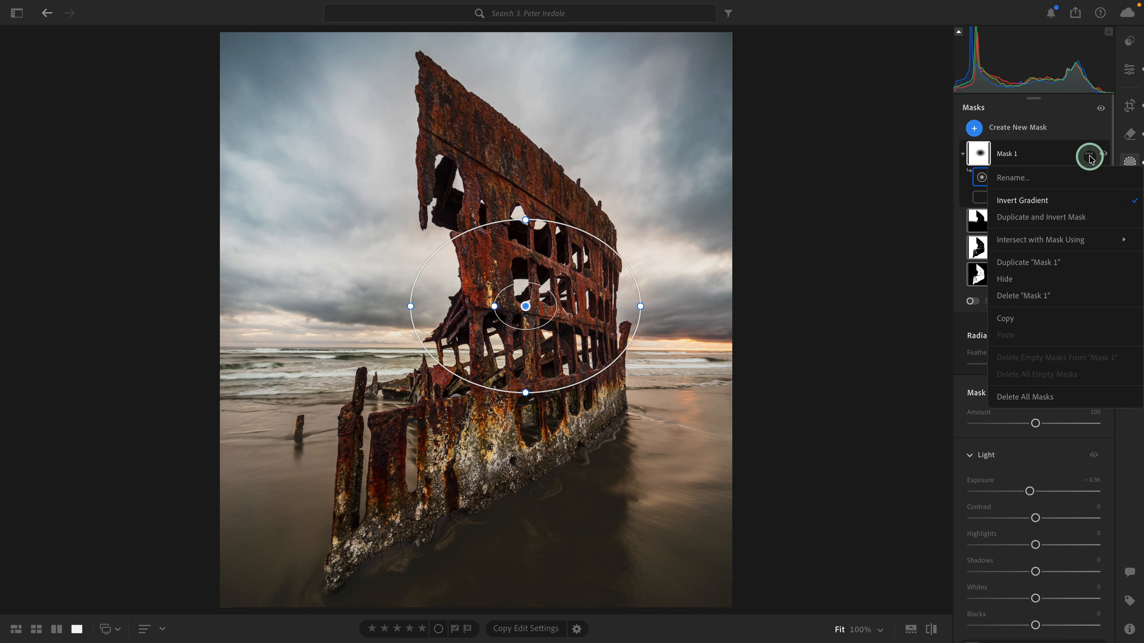
click(1080, 177)
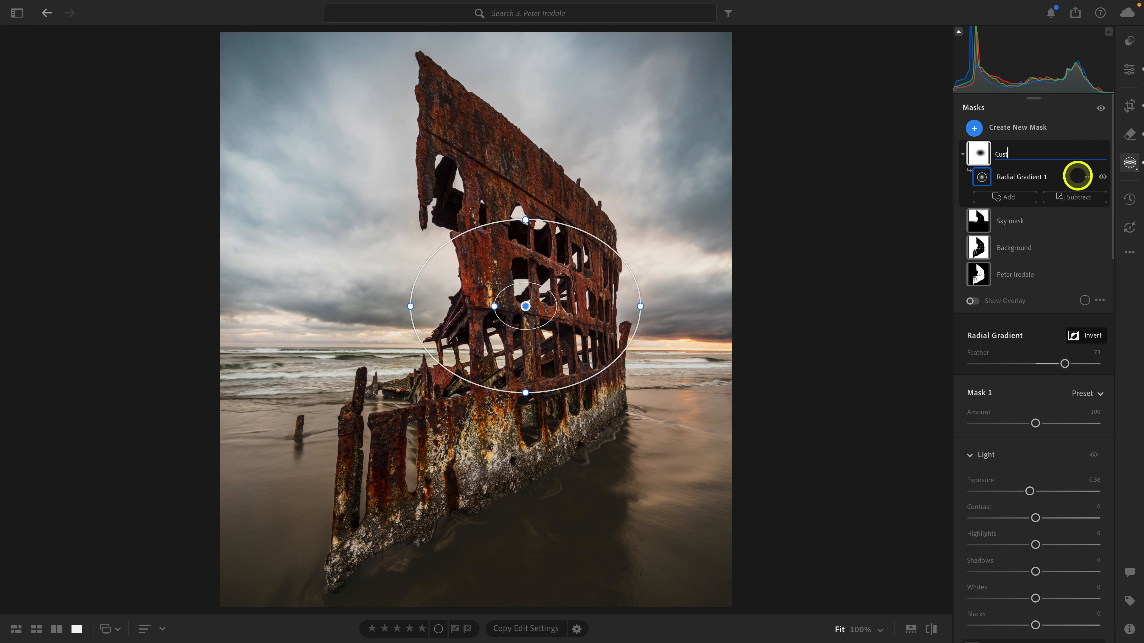
text(Custom vignette)
key(Return)
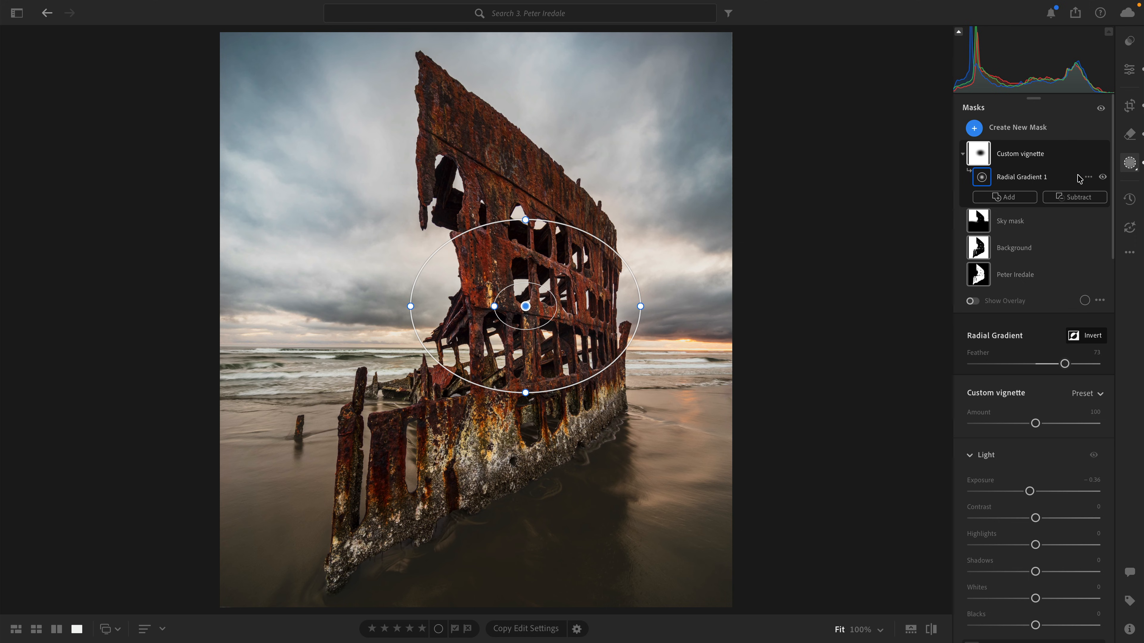
Subtract the shipwreck from the Custom vignette mask with an object selection framed around the whole wreck
click(1076, 179)
click(1075, 198)
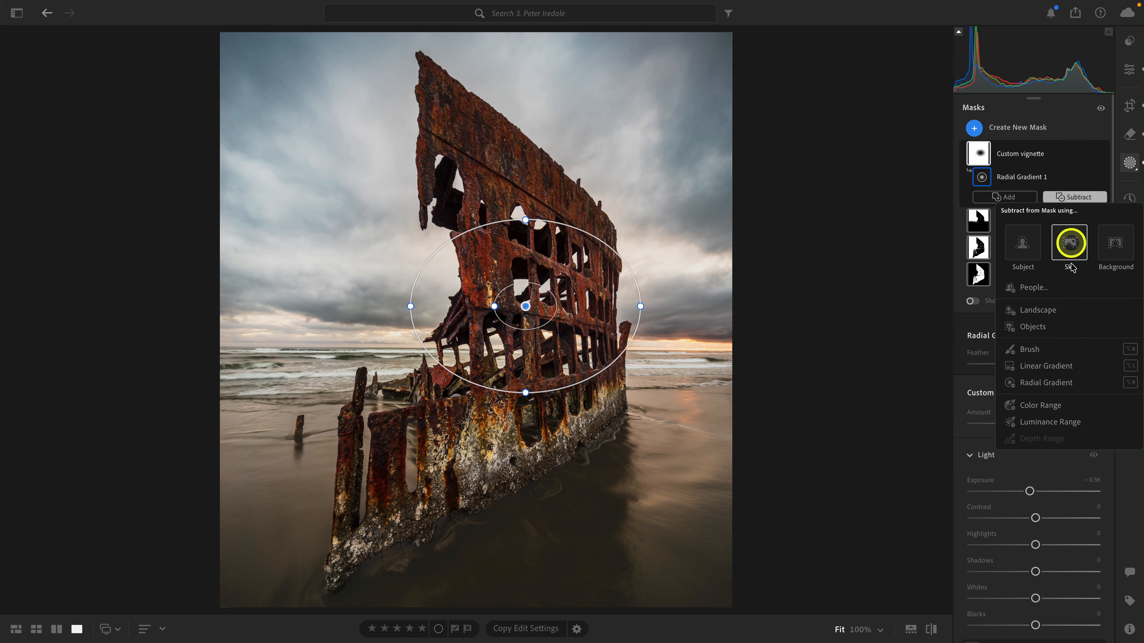
click(1077, 326)
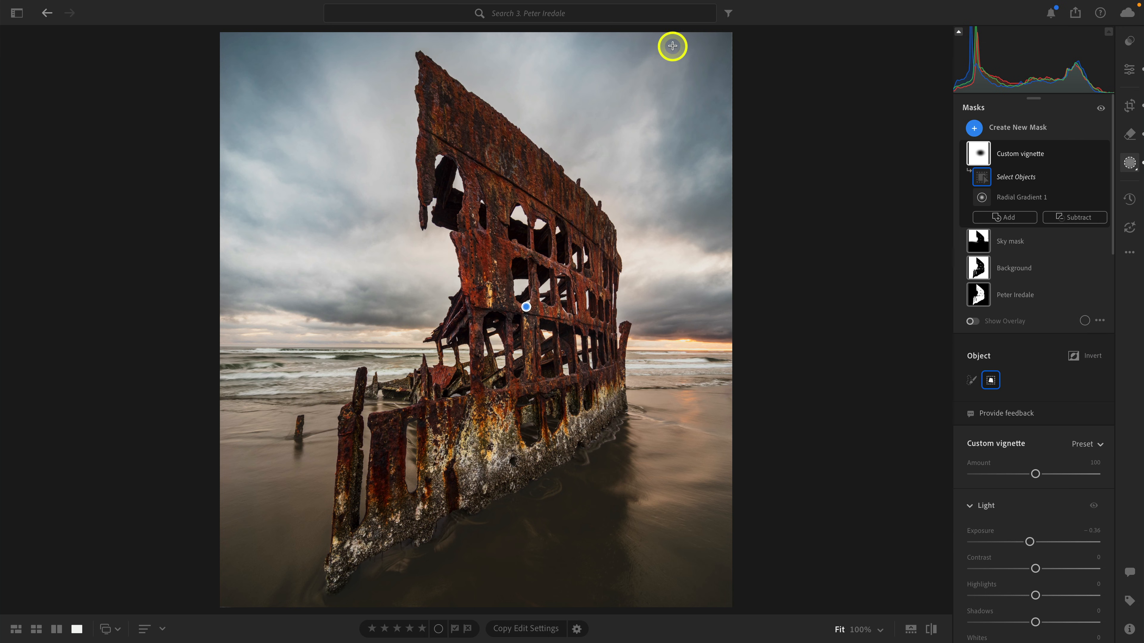
mouse_move(665, 43)
mouse_down()
mouse_move(343, 407)
mouse_move(304, 603)
mouse_move(271, 604)
mouse_up()
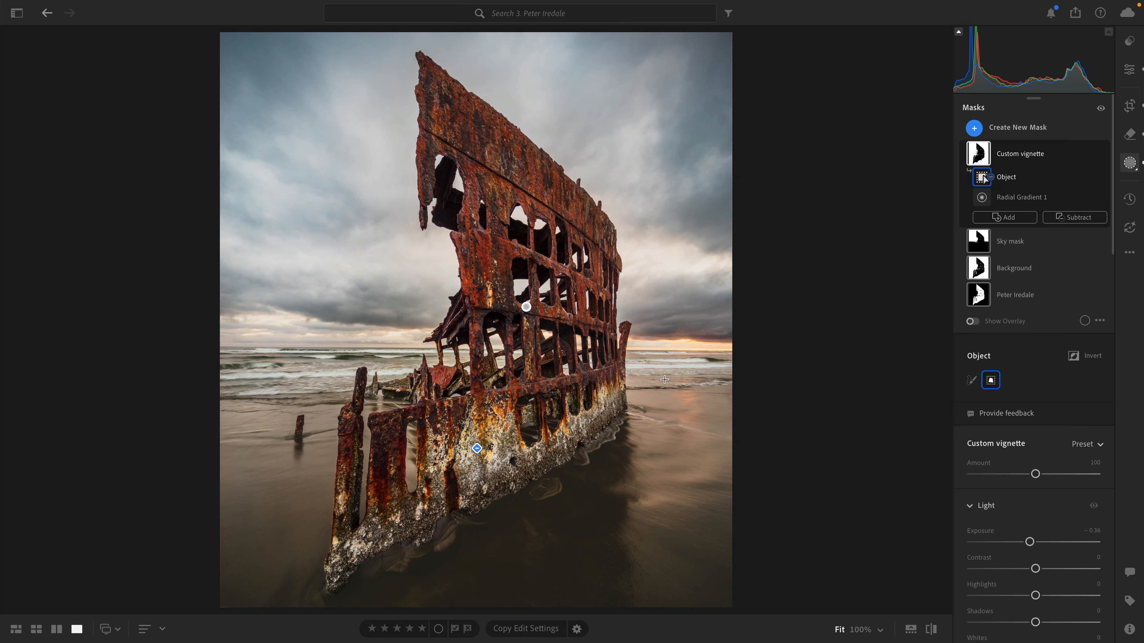
Set the Custom vignette mask's Highlights to +16, Shadows to -15 and Exposure to -0.48
scroll(1044, 383, down, 4)
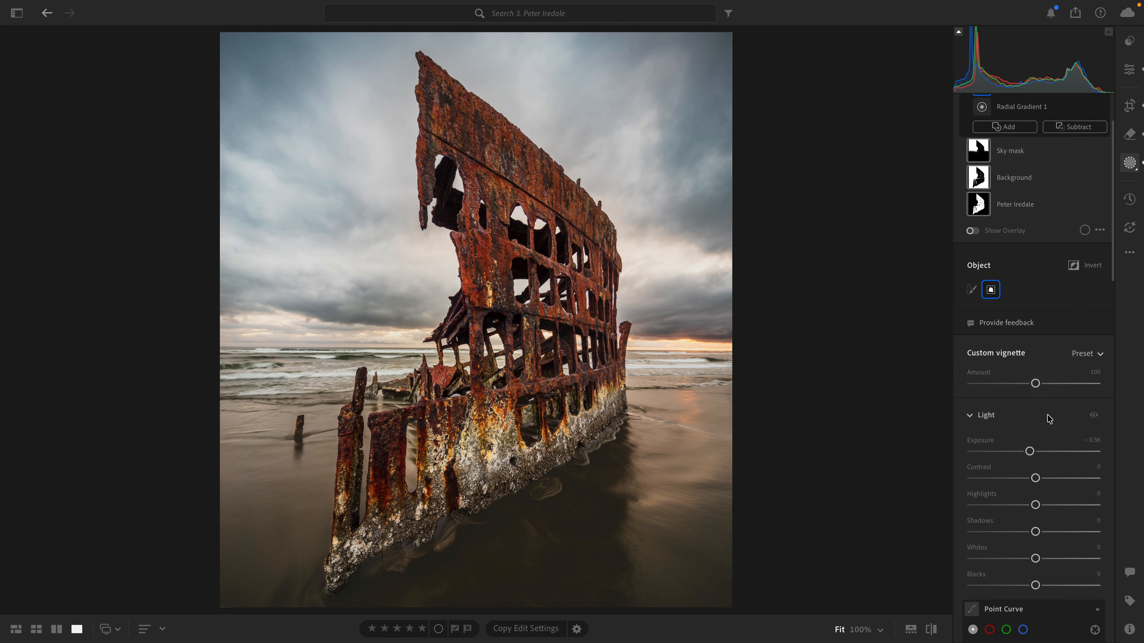
drag(1035, 505, 1045, 508)
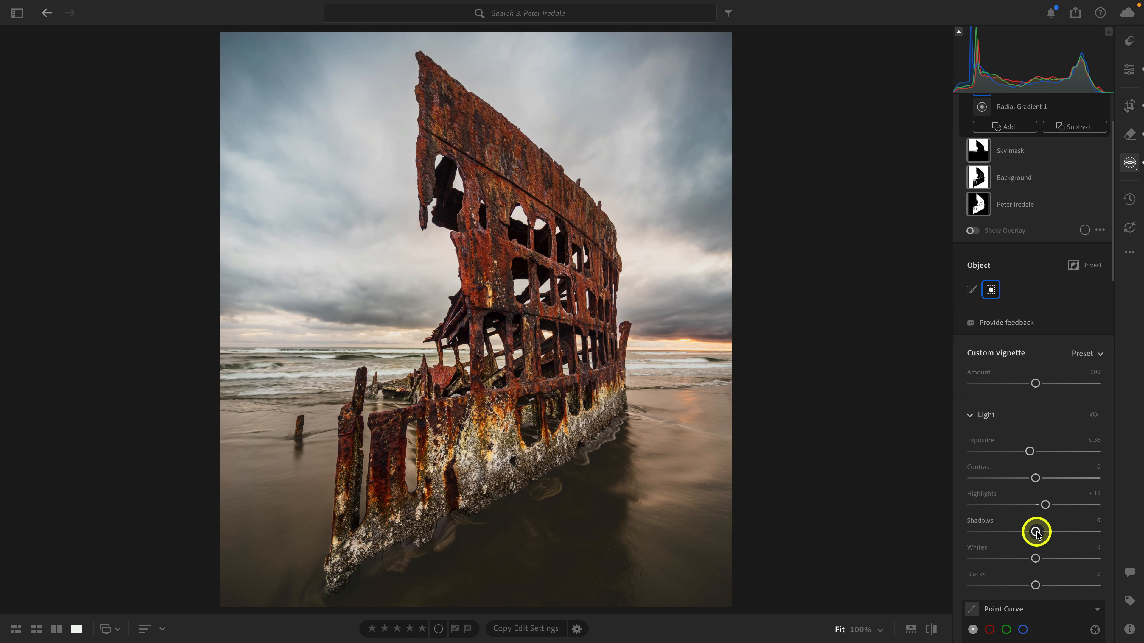
drag(1034, 532, 1027, 532)
drag(1029, 451, 1029, 451)
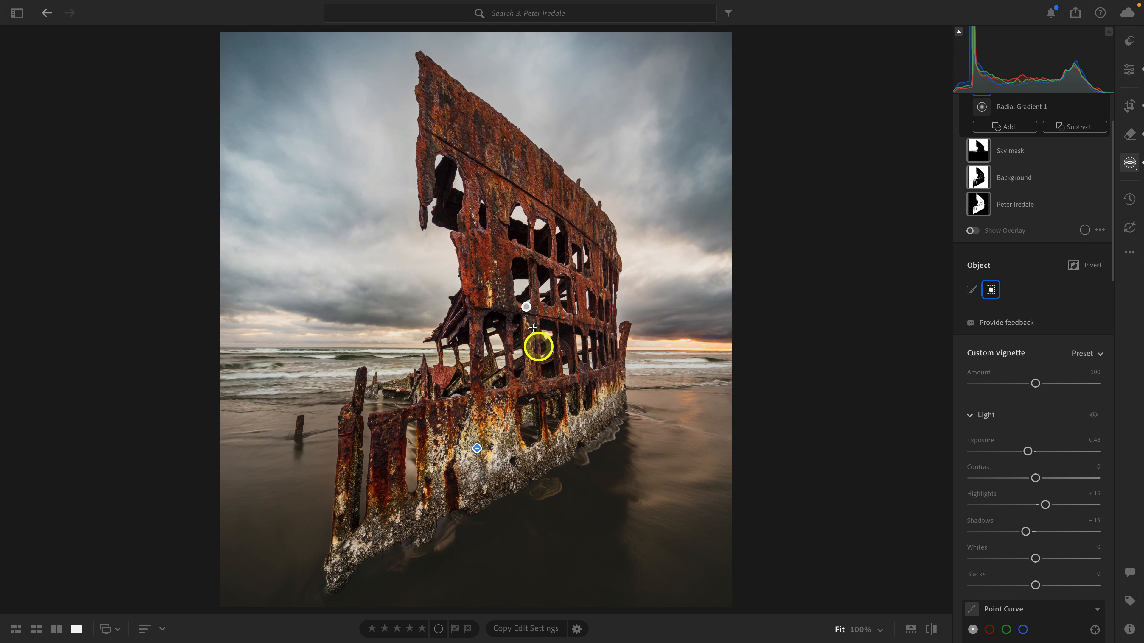
Shrink the Custom vignette's radial gradient ellipse slightly in height and width around the middle of the wreck
click(526, 307)
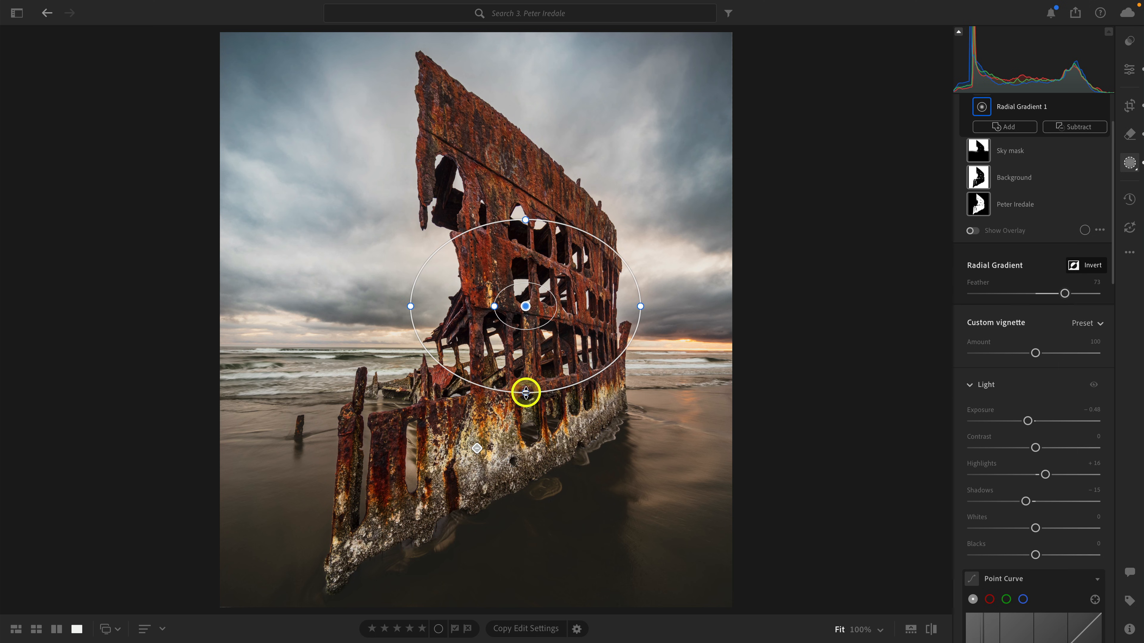
drag(526, 392, 526, 375)
drag(643, 306, 626, 307)
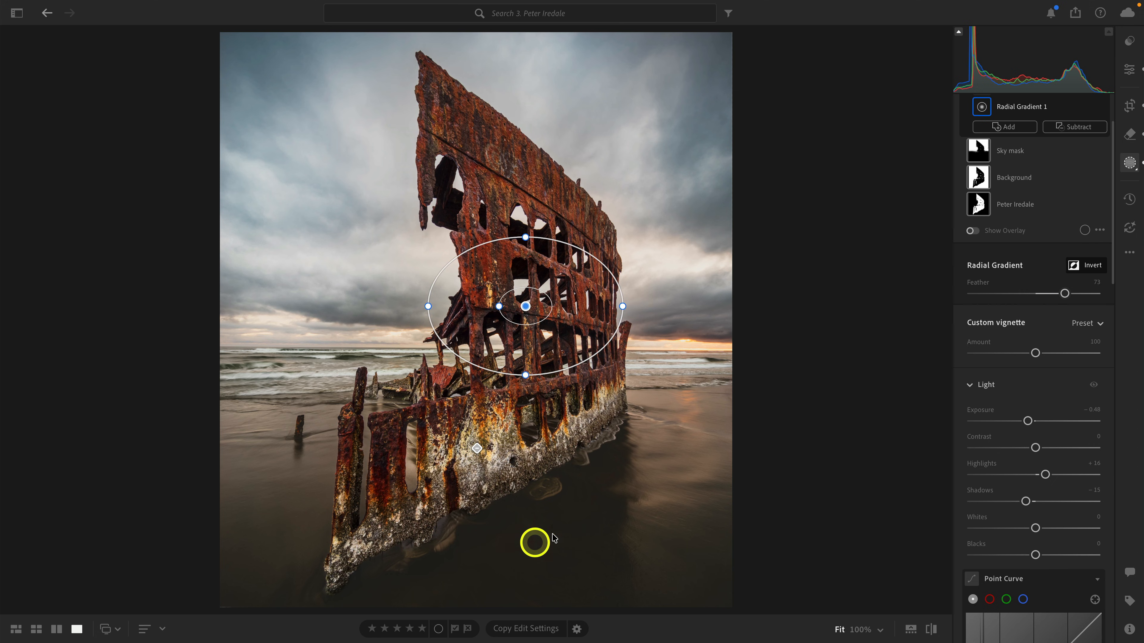
Subtract a luminance range sampled from the dark wet sand from the Custom vignette, with its upper limits at 21/48
scroll(984, 347, up, 2)
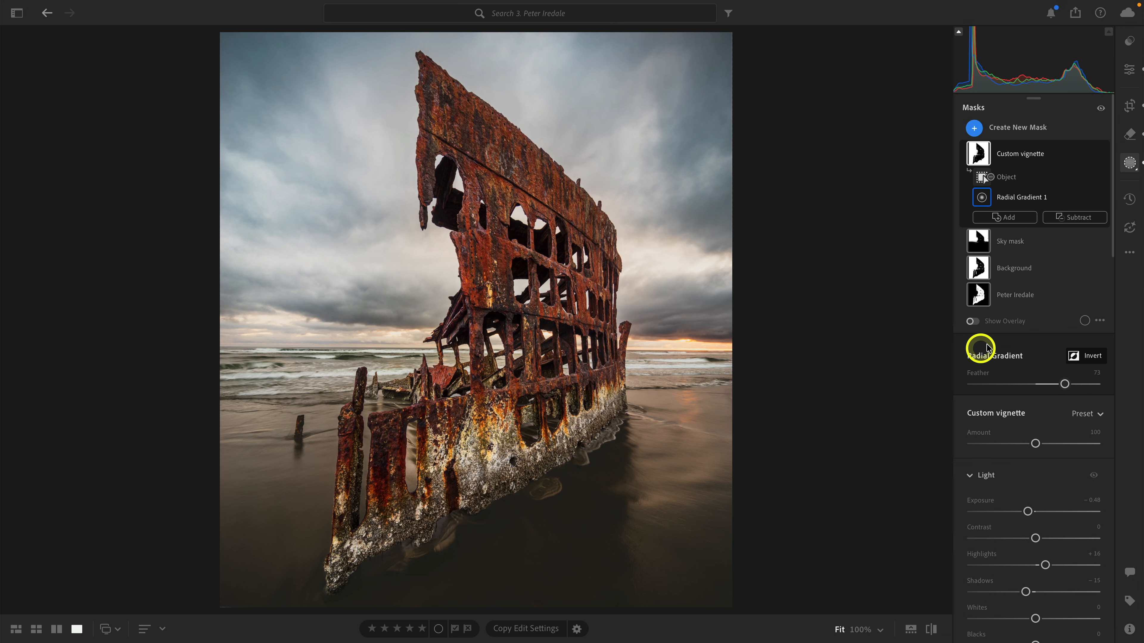
click(1079, 218)
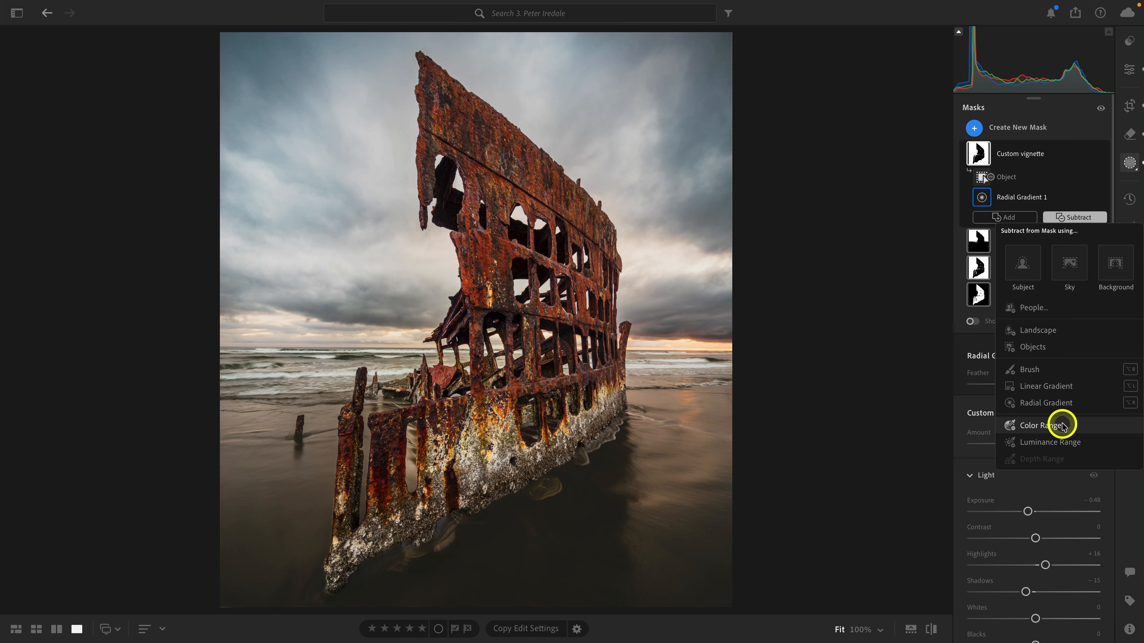
click(1074, 443)
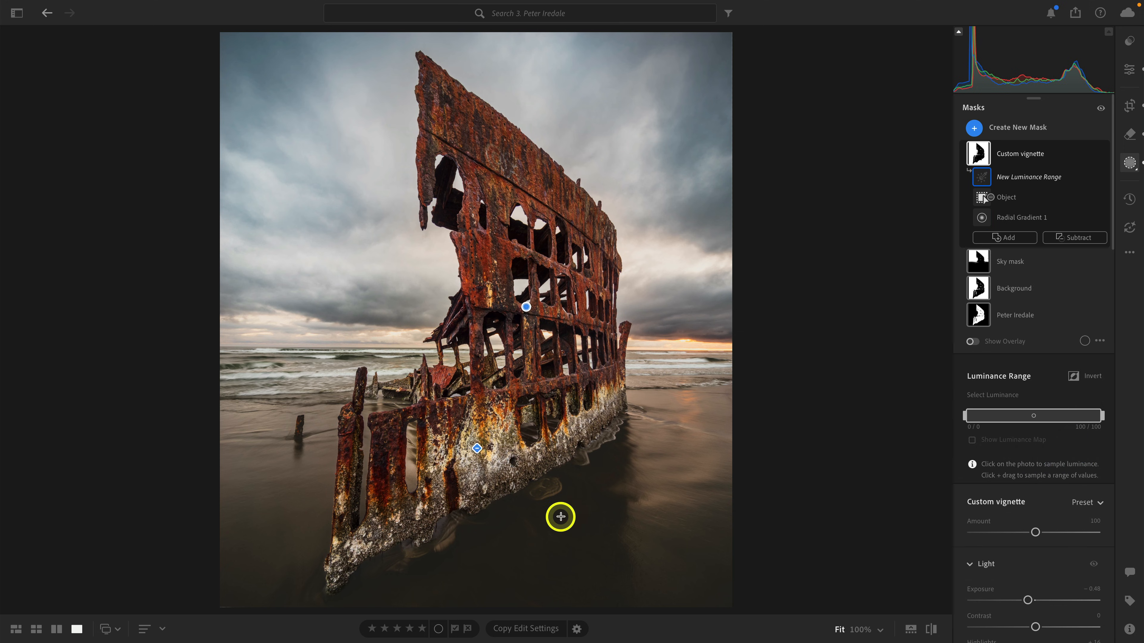
click(581, 510)
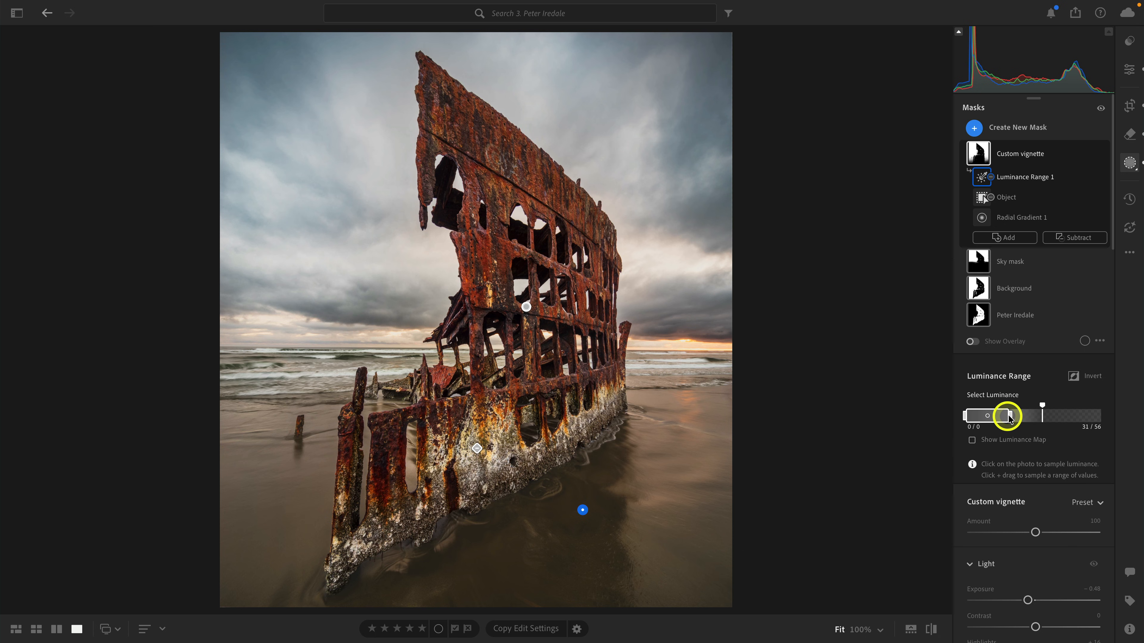
drag(1007, 415, 1007, 418)
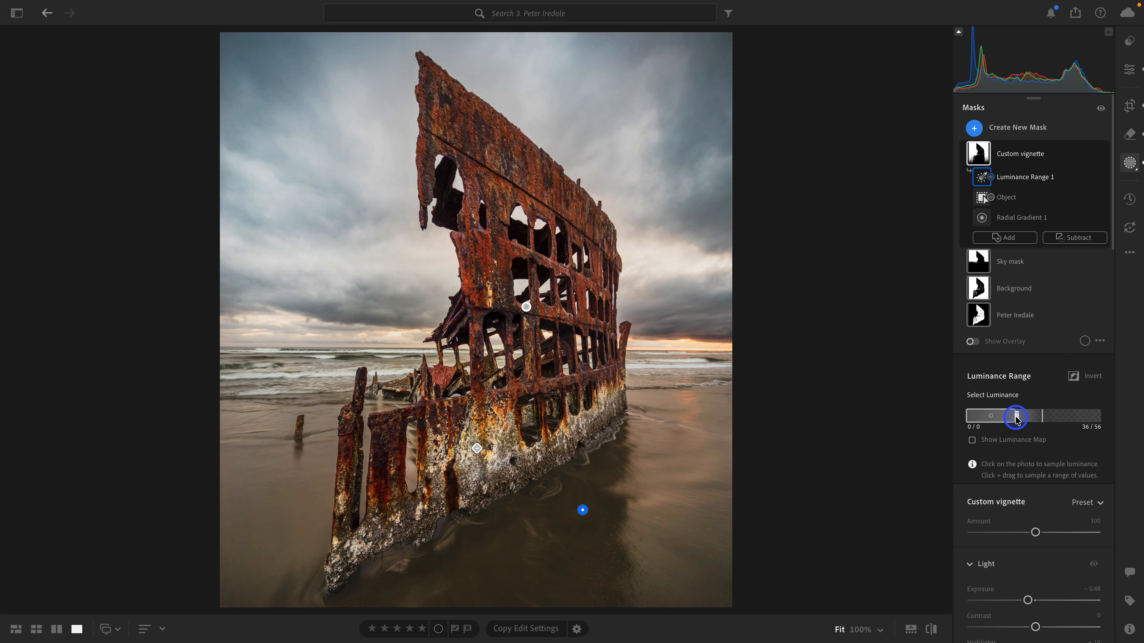
drag(1020, 418, 1003, 419)
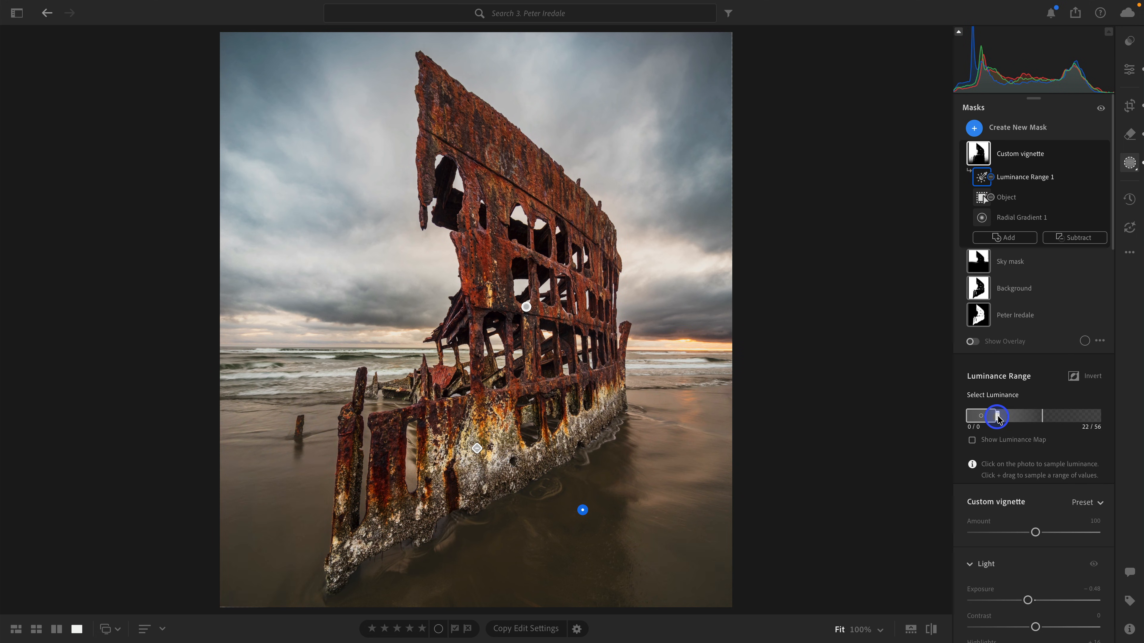
drag(995, 419, 1032, 410)
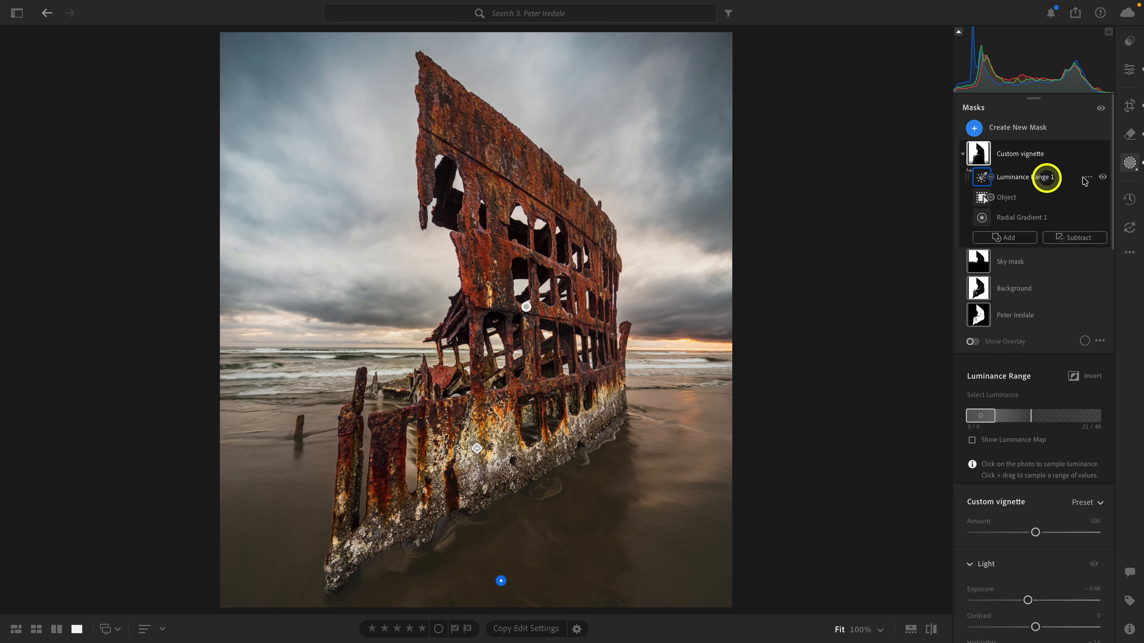
Compare the foreground with the Custom vignette's luminance range subtraction hidden and shown
click(1103, 179)
click(1103, 178)
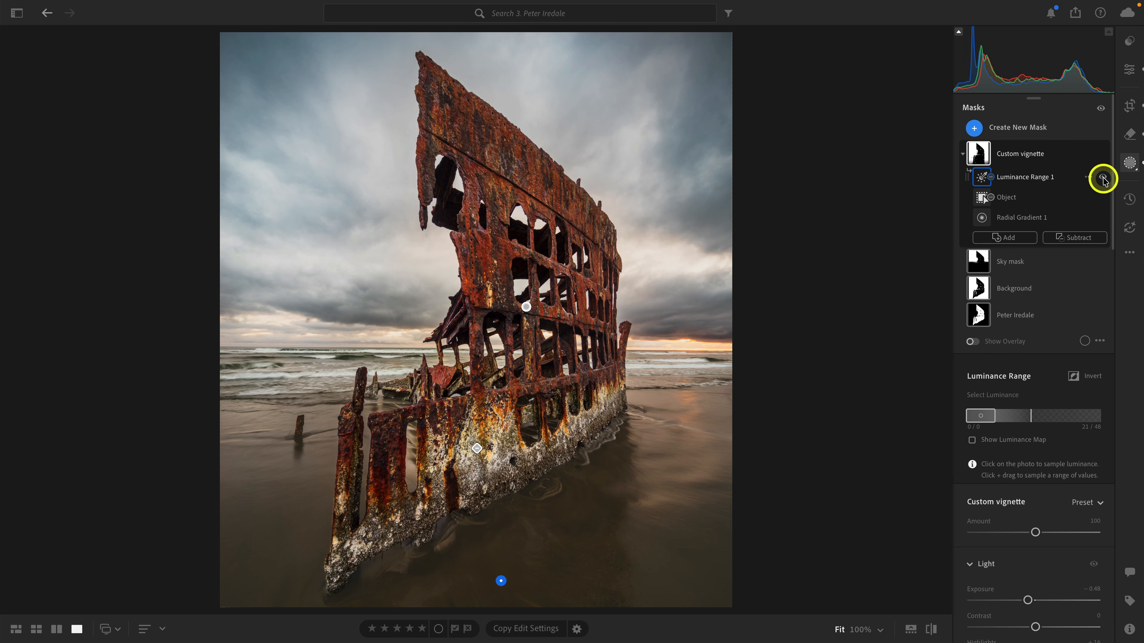
click(1103, 178)
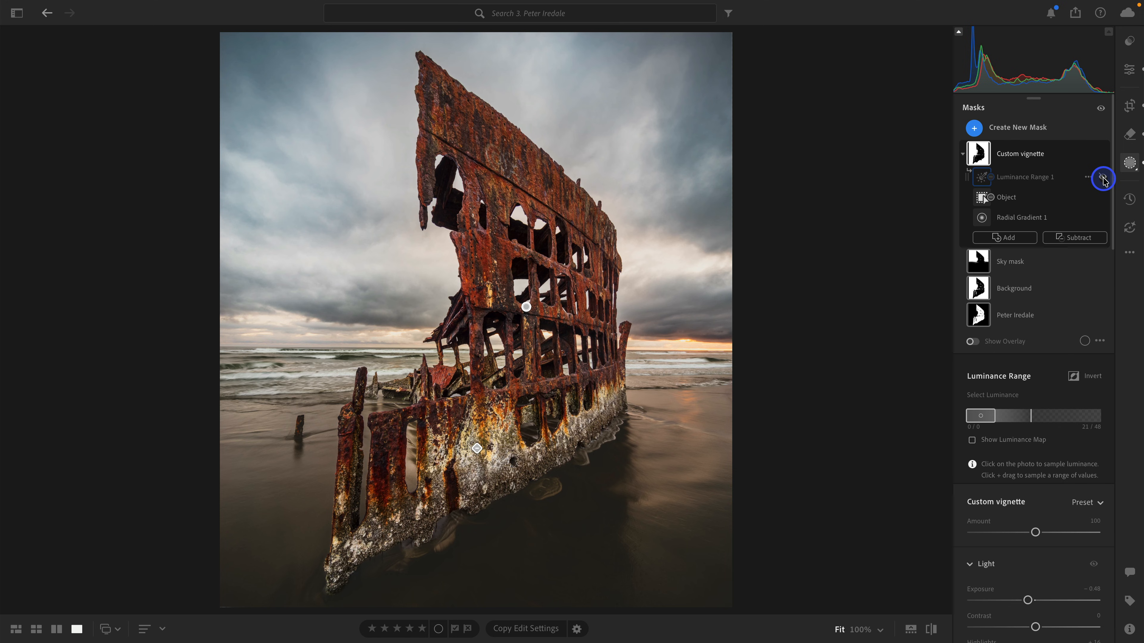
click(1103, 178)
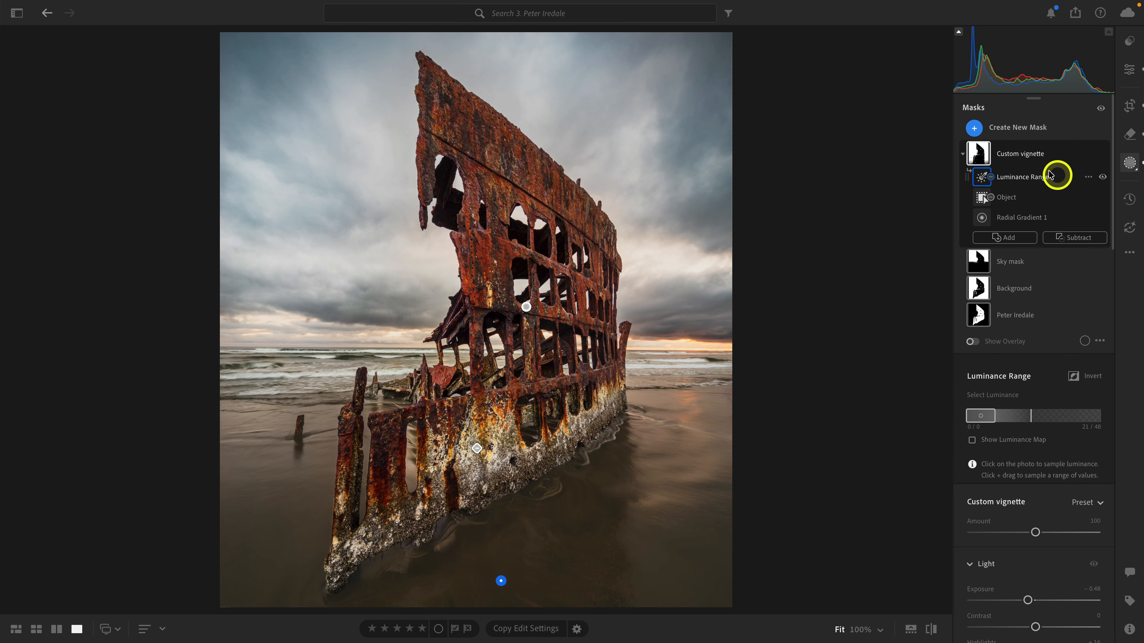
click(1051, 341)
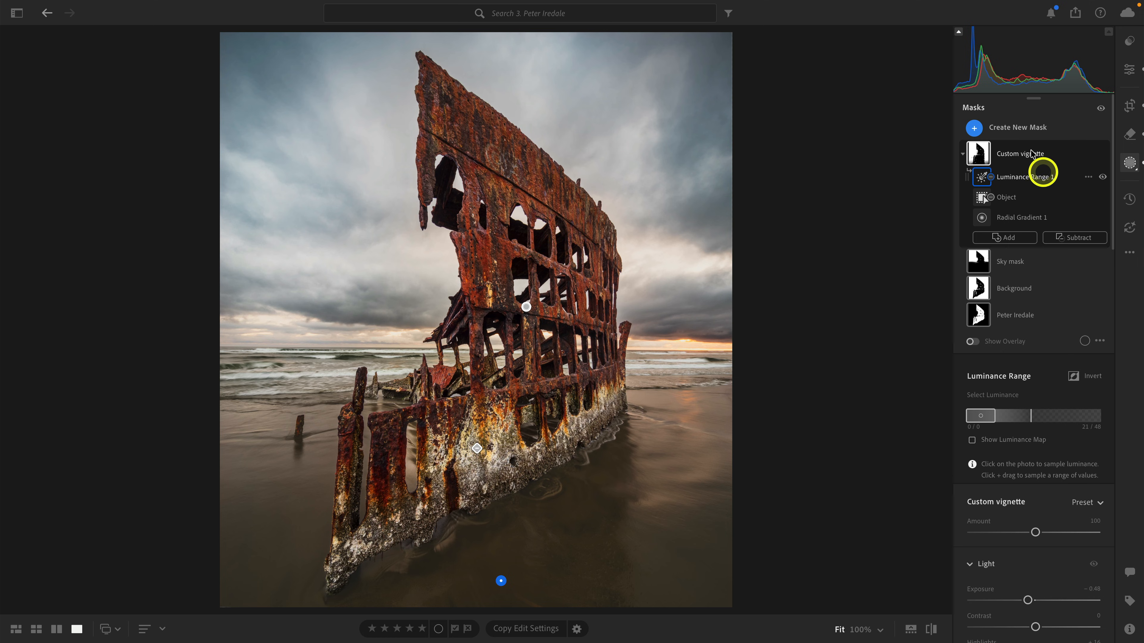
Add a linear gradient mask fading down from the upper sky, and subtract the wreck from it with an object selection
click(1028, 129)
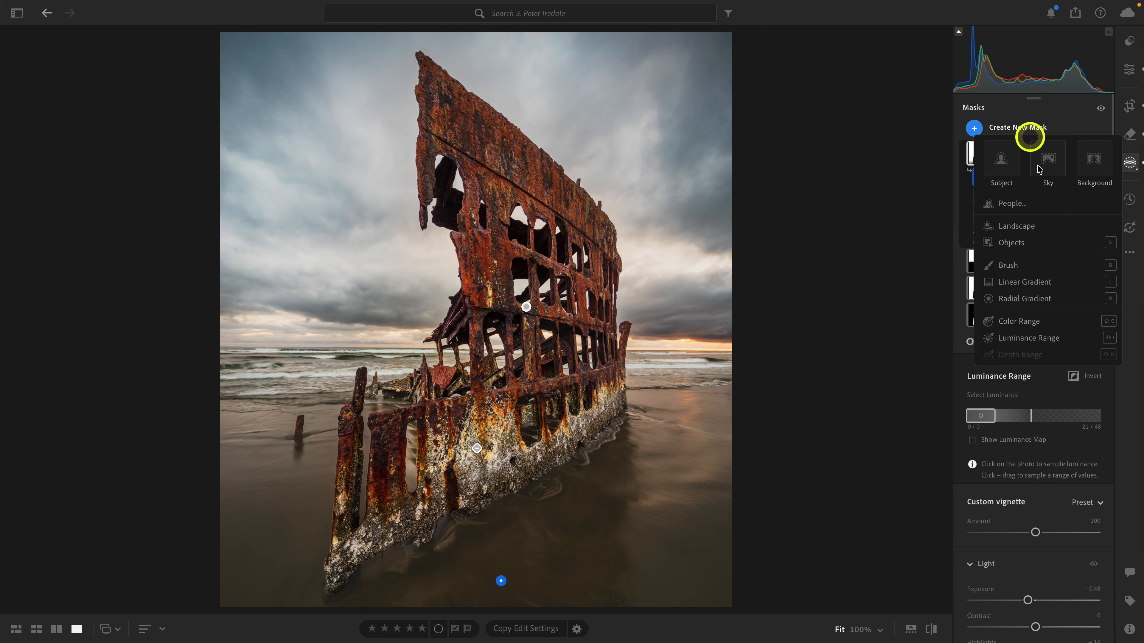
click(1031, 283)
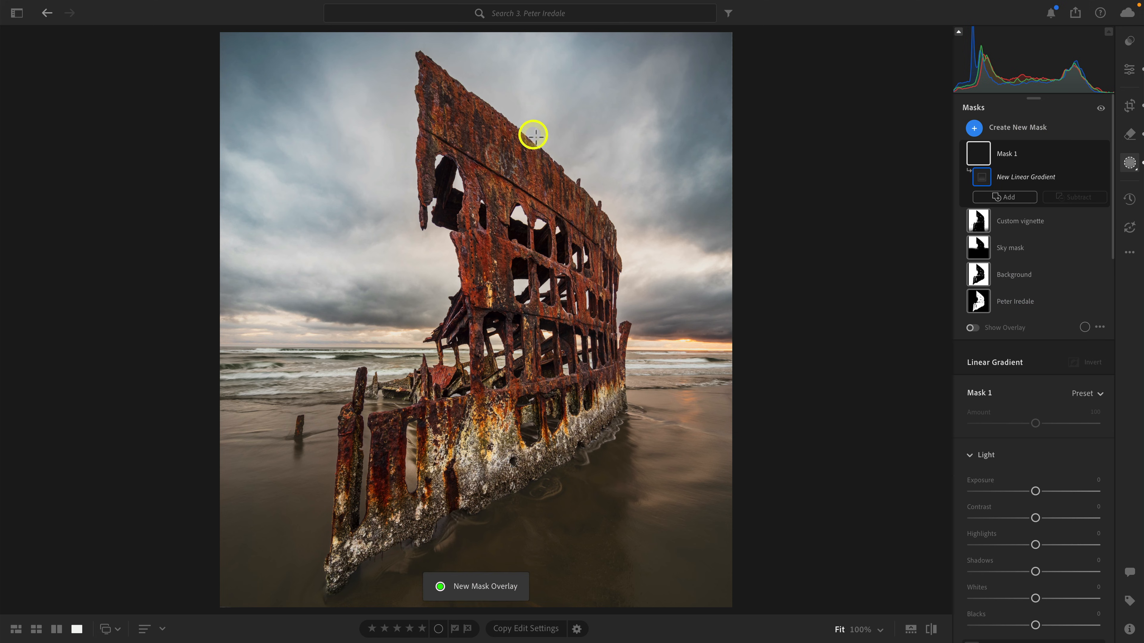
drag(533, 134, 533, 273)
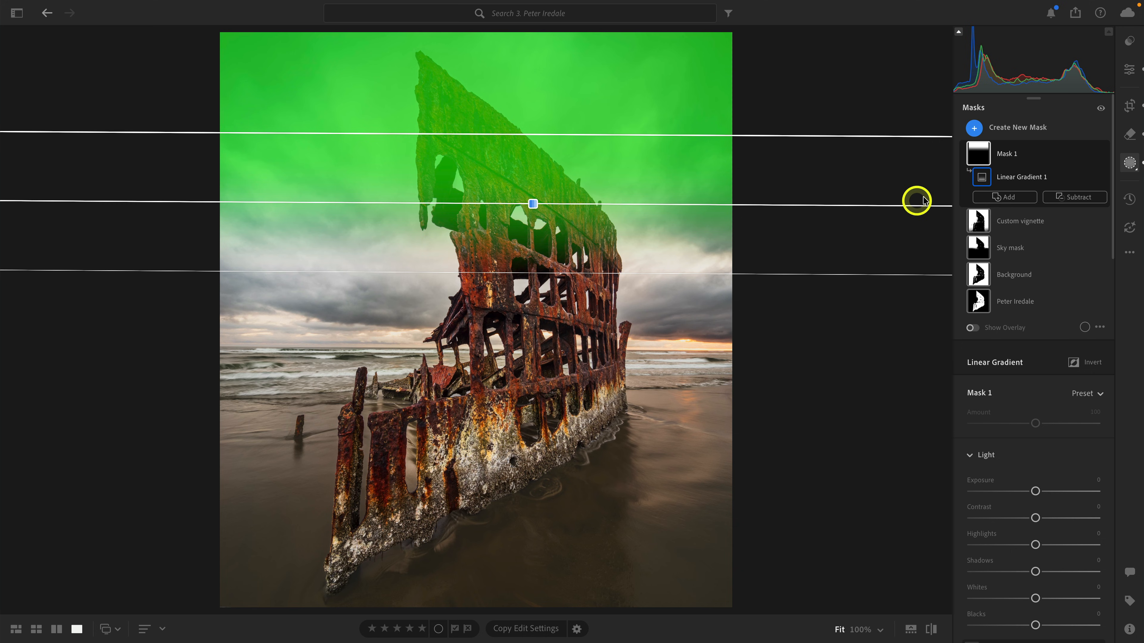
click(1085, 197)
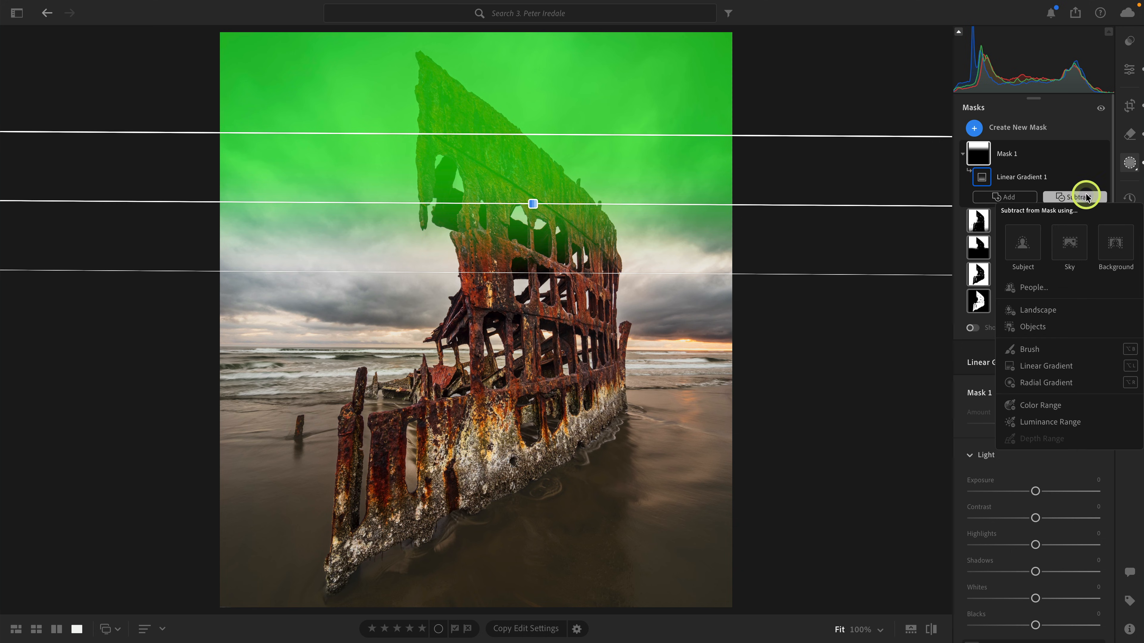
click(1008, 301)
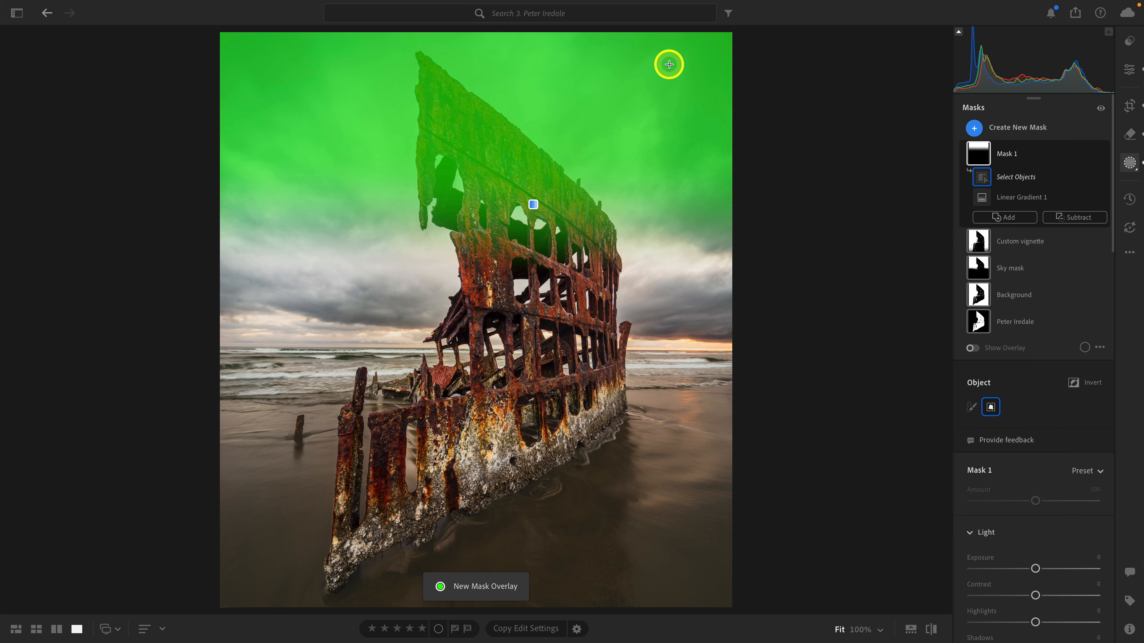
drag(667, 43, 304, 603)
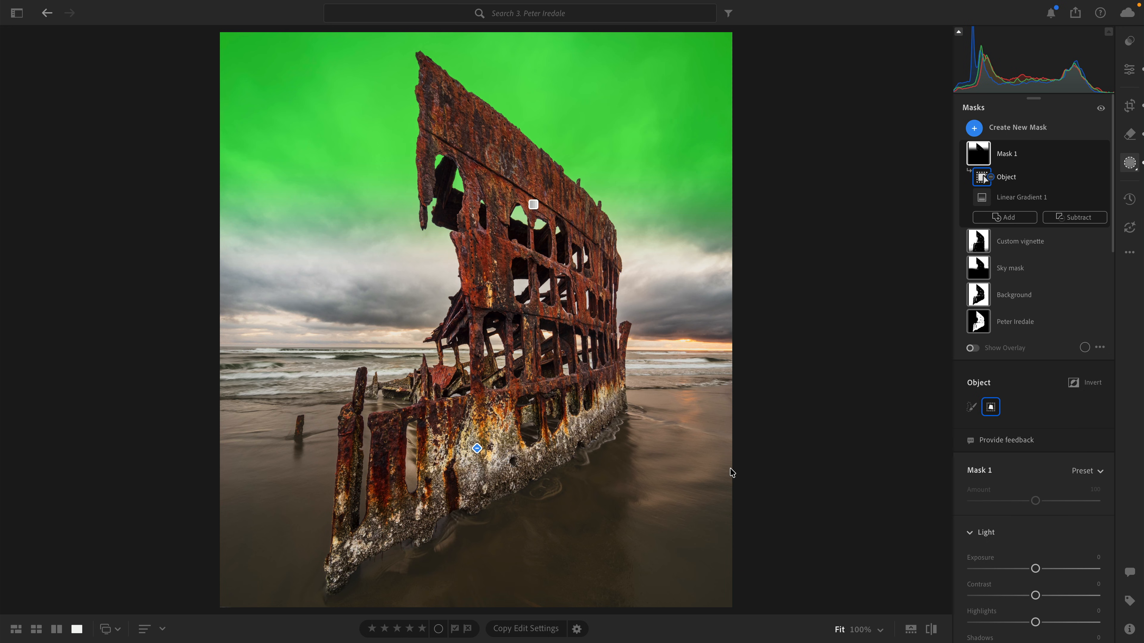
Set the linear gradient mask's Exposure to -0.32 and Highlights to +6, and compare the sky with the mask off and on
scroll(1049, 500, down, 2)
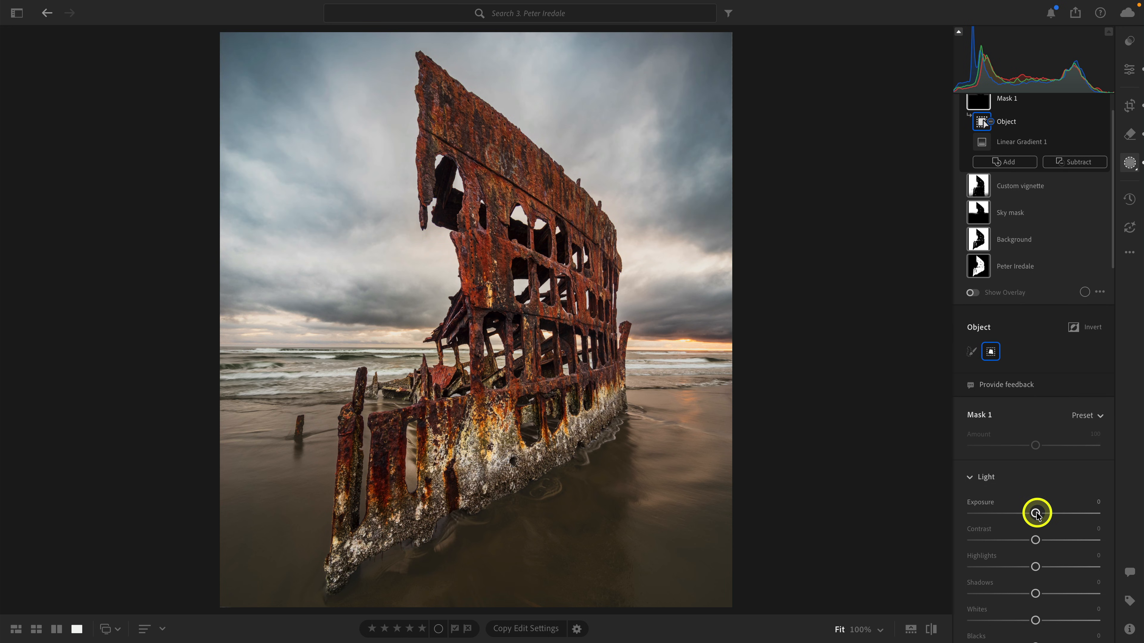
drag(1035, 512, 1042, 507)
scroll(1030, 513, down, 2)
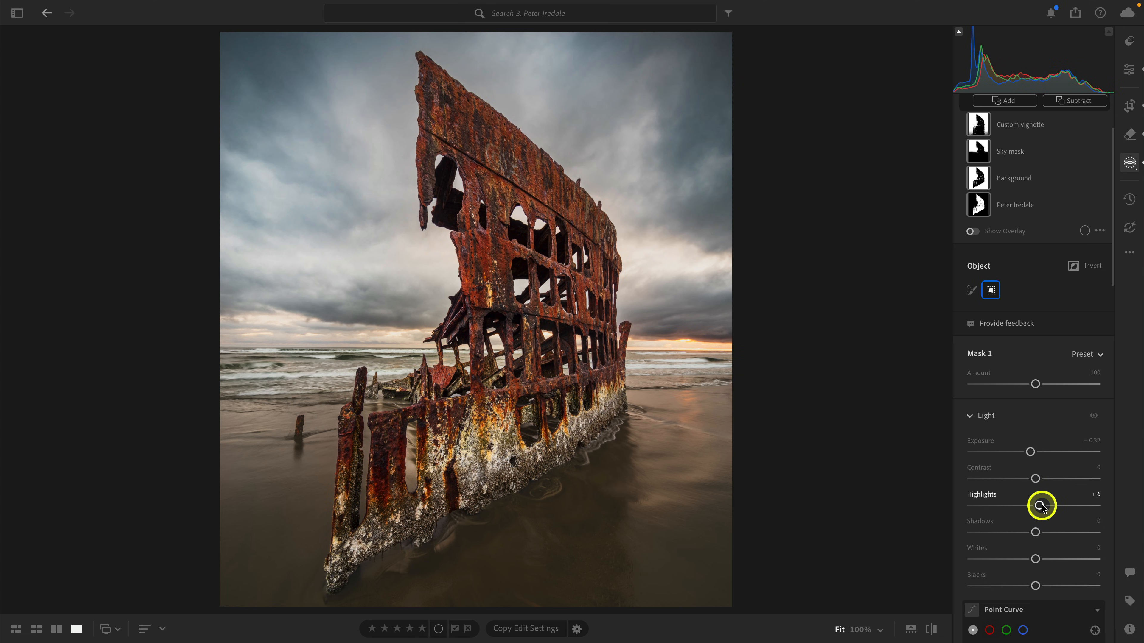
scroll(1041, 506, up, 4)
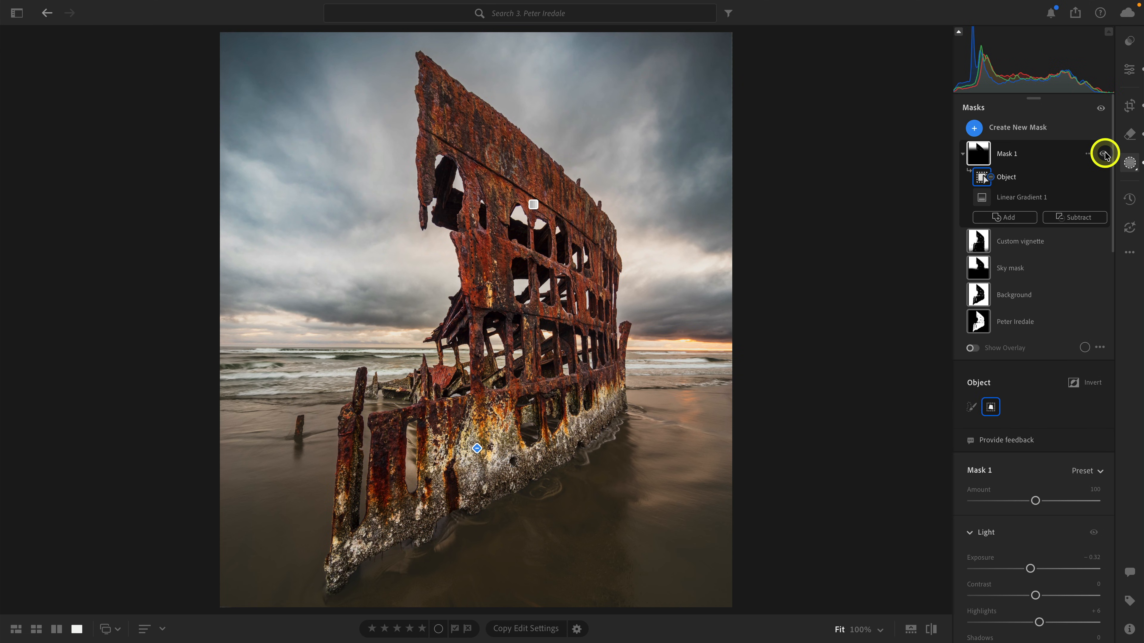
click(1104, 154)
click(1103, 154)
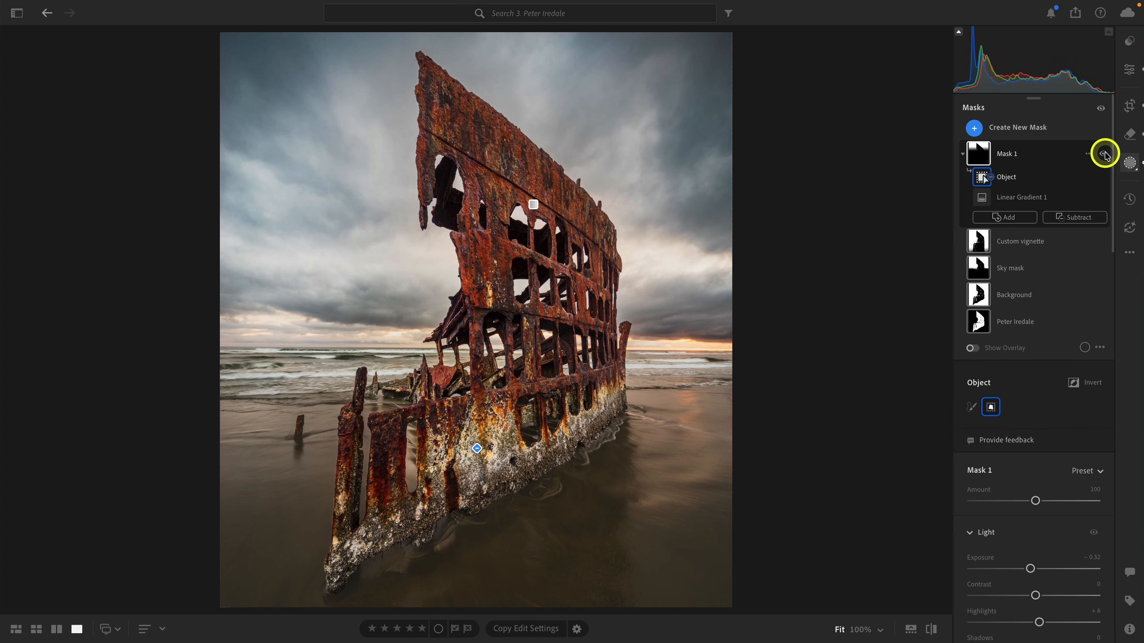
Rename the linear gradient mask "Darken top of sky"
click(1088, 153)
click(1078, 172)
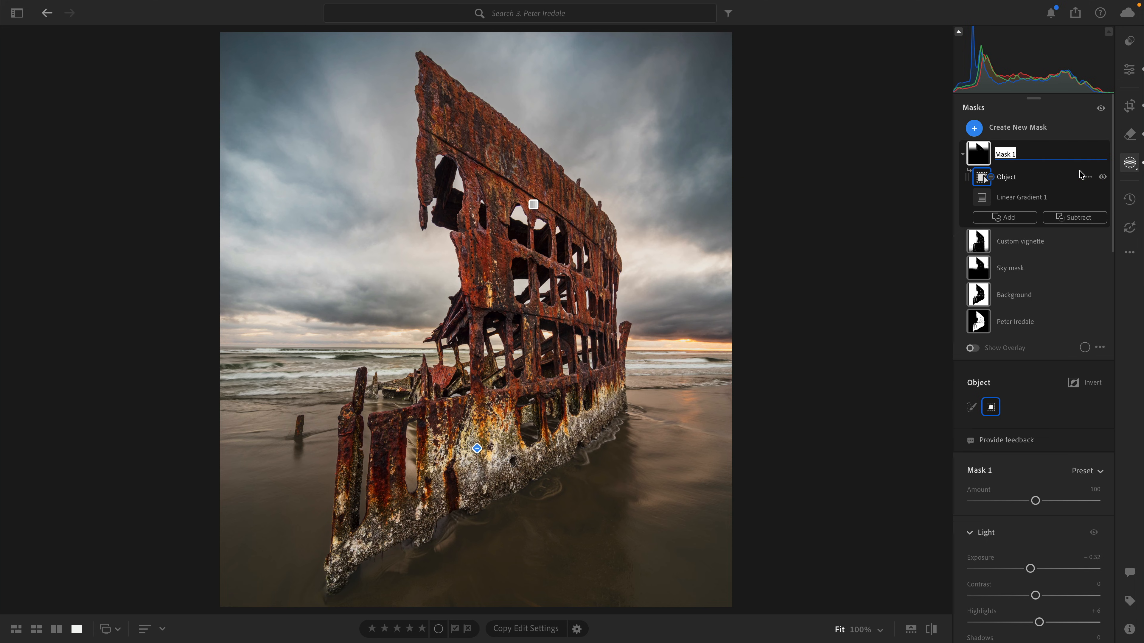
text(Darken top of sky)
key(Return)
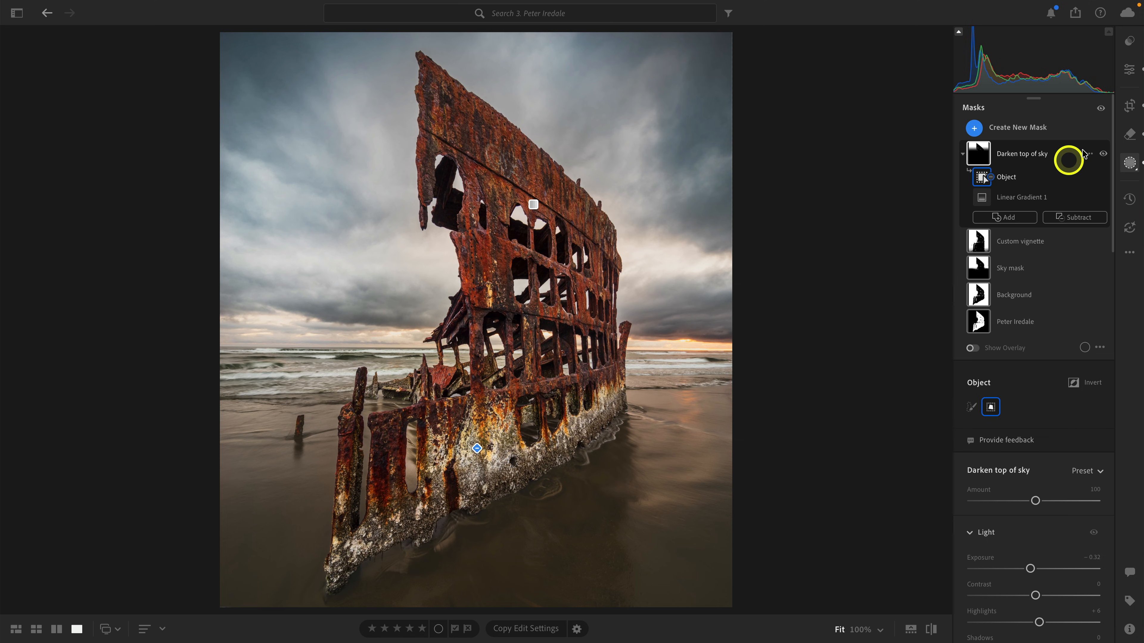
Compare the photo with all masks hidden and shown
click(1100, 109)
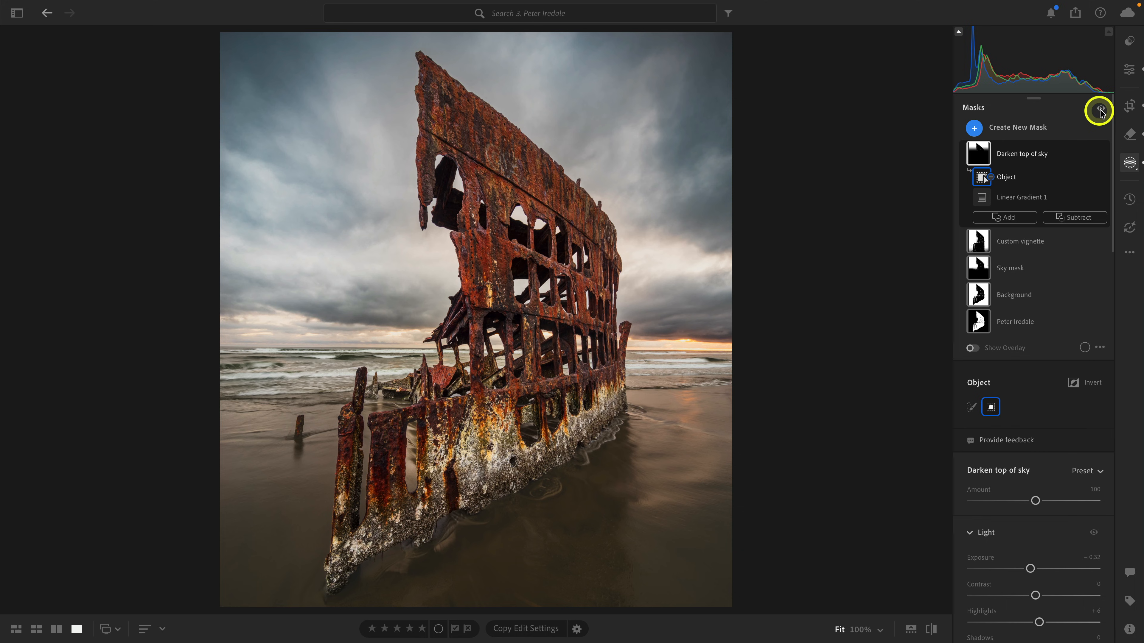
click(1100, 109)
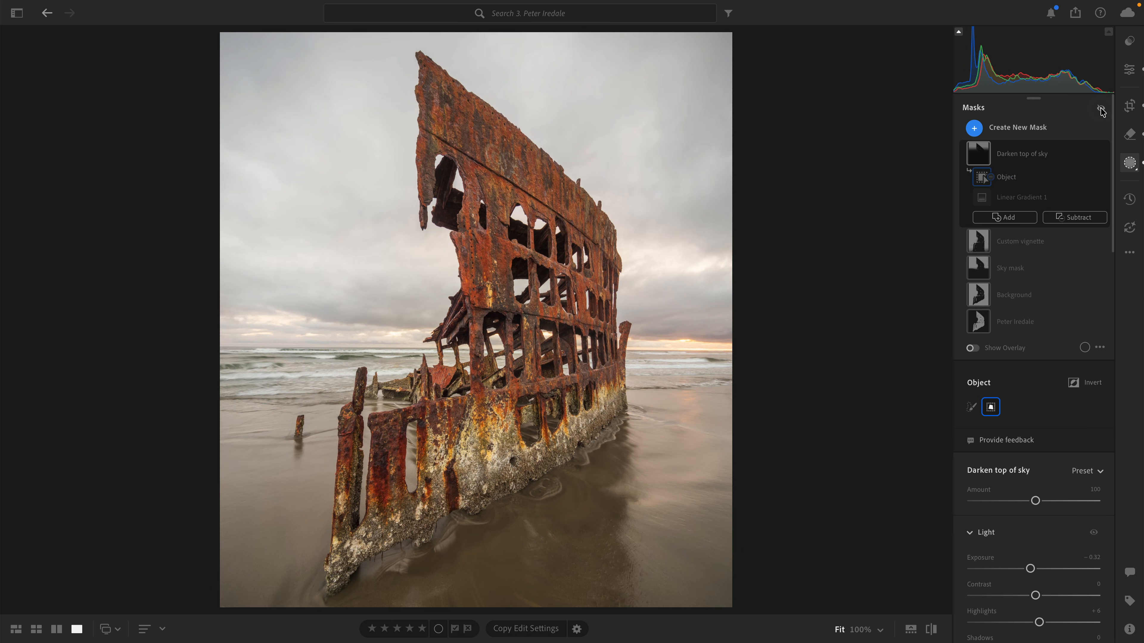
click(1101, 110)
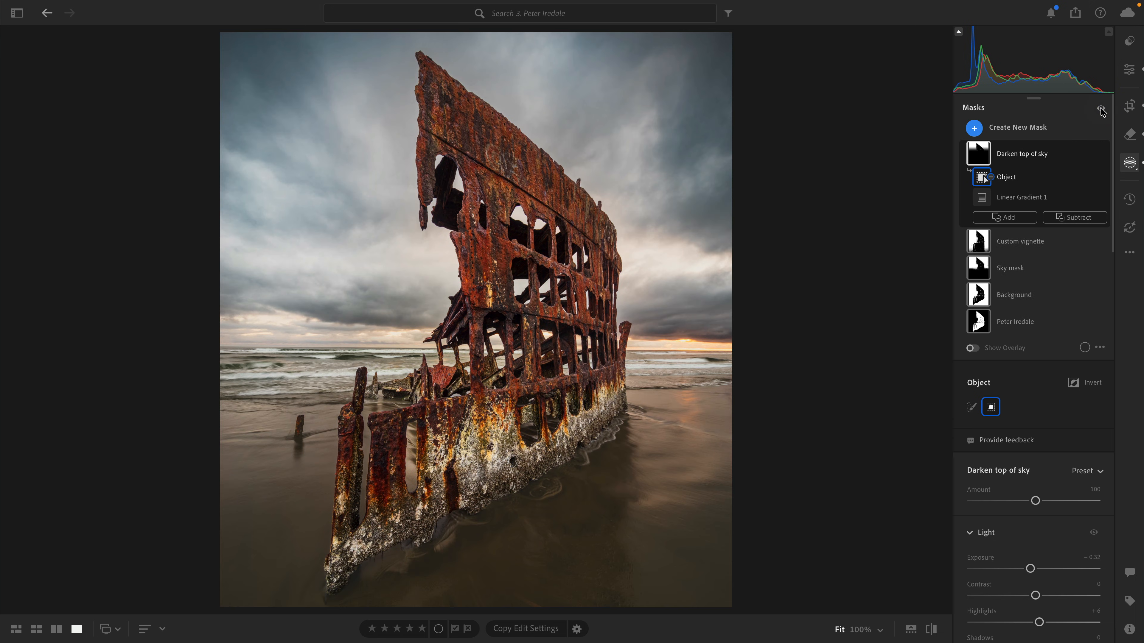
click(1101, 267)
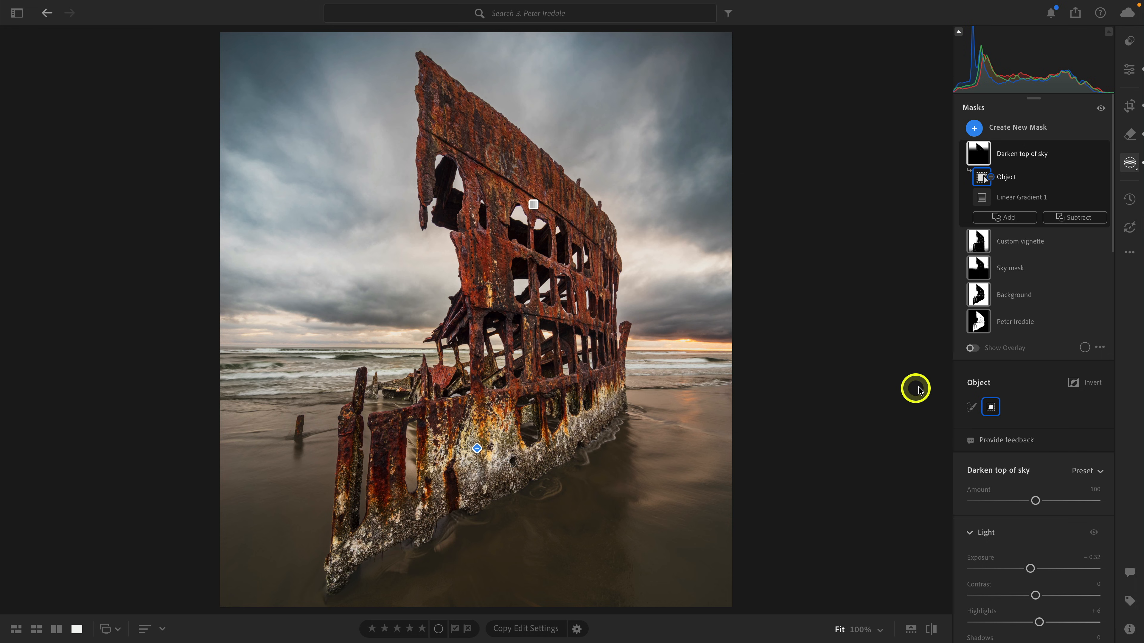
In the "Peter Iredale" mask, sample the wreck's rust color with Point Color and set its Variance to +79
click(1021, 323)
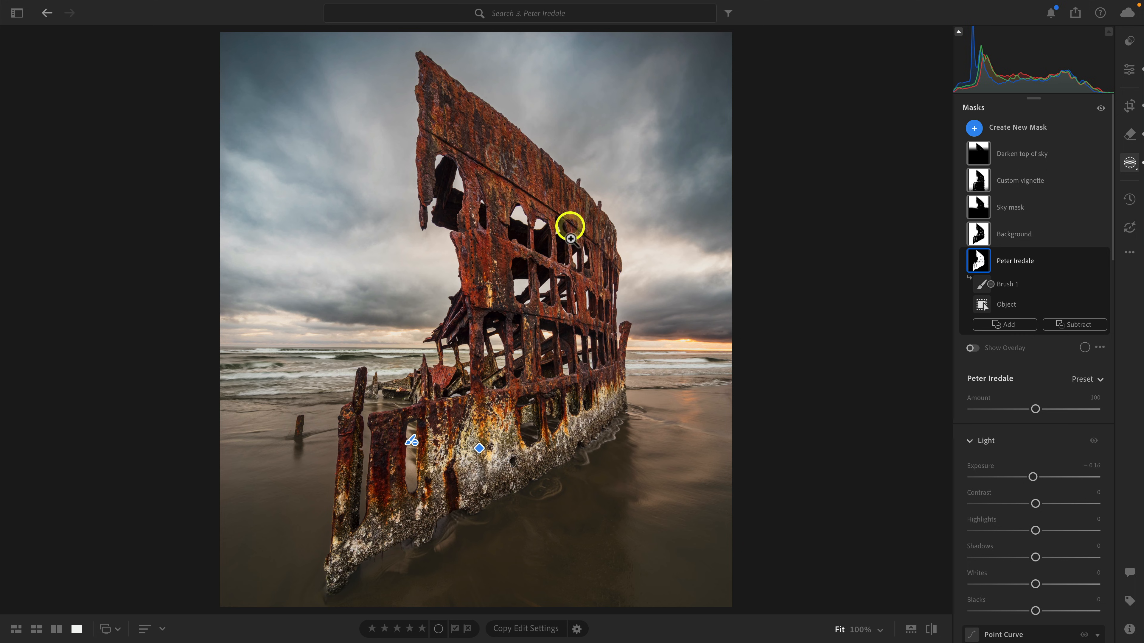
scroll(1044, 455, down, 3)
scroll(1045, 456, down, 15)
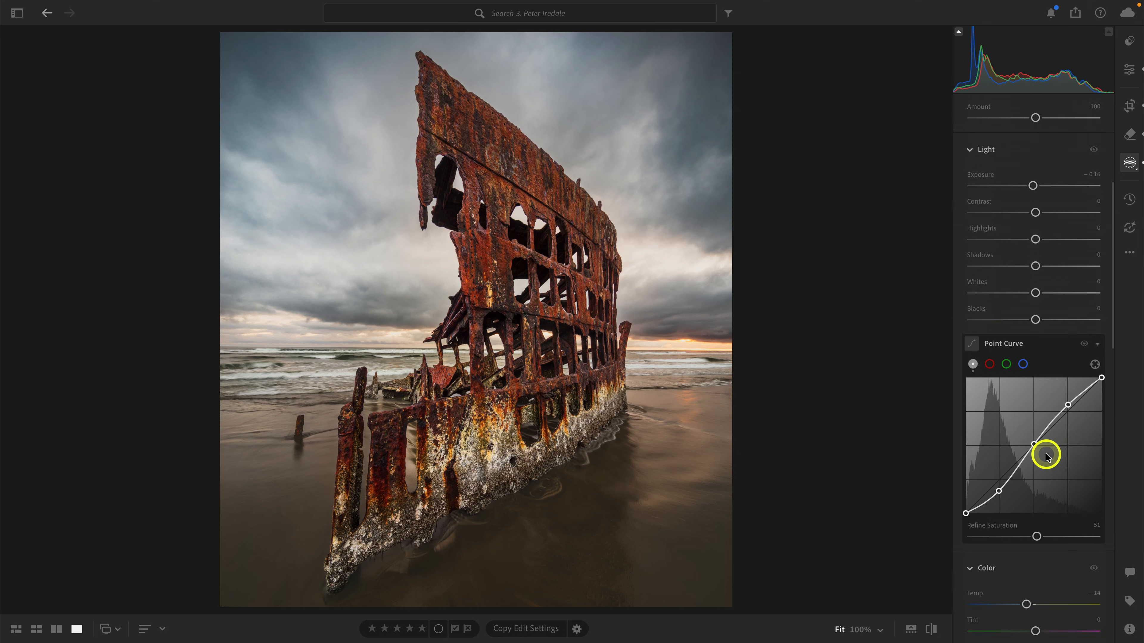
scroll(1046, 456, down, 2)
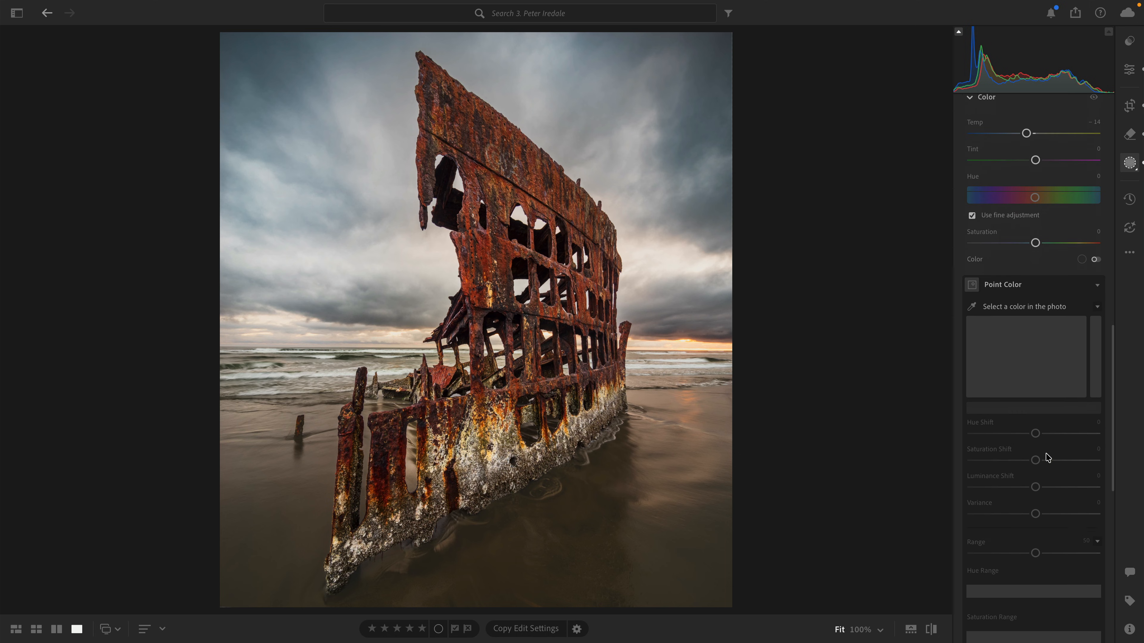
click(973, 284)
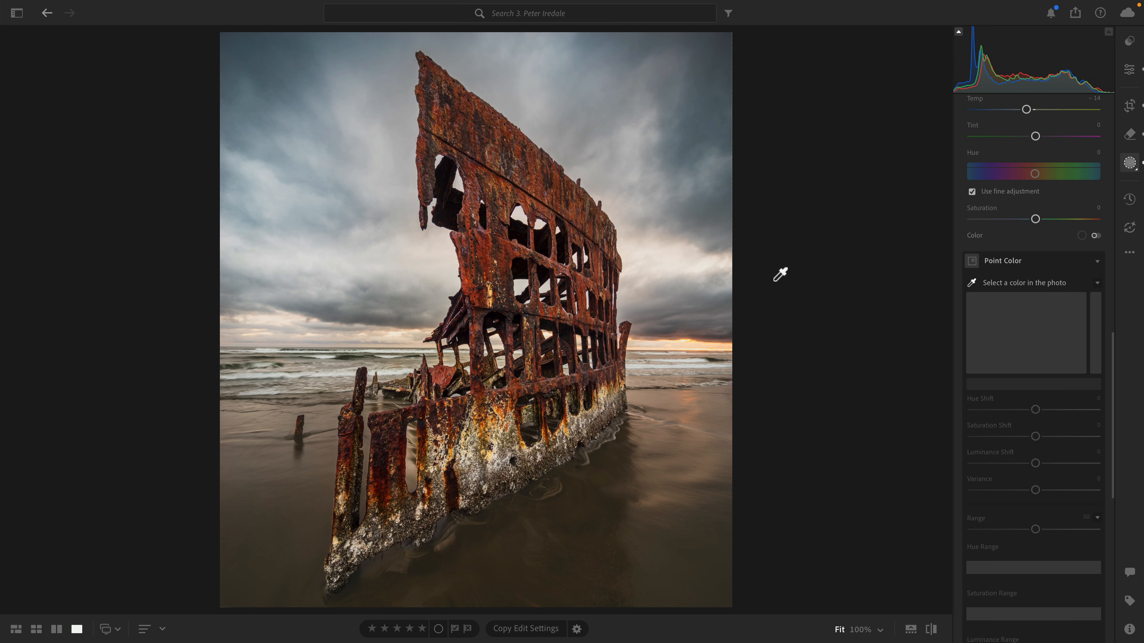
drag(558, 265, 510, 255)
click(1035, 491)
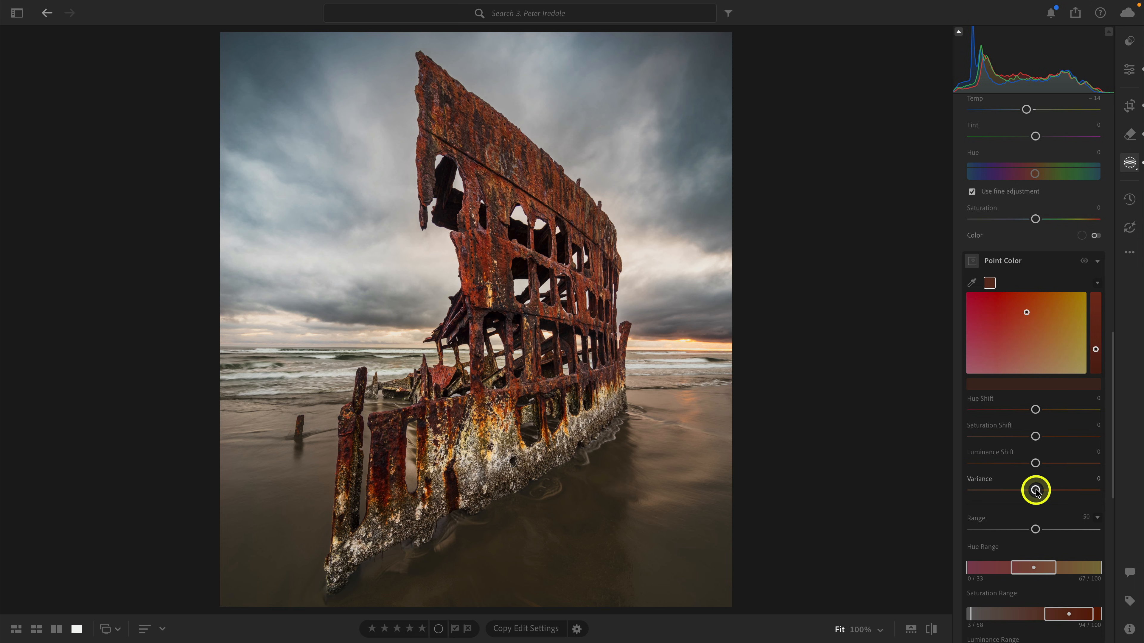
drag(1036, 490, 1086, 495)
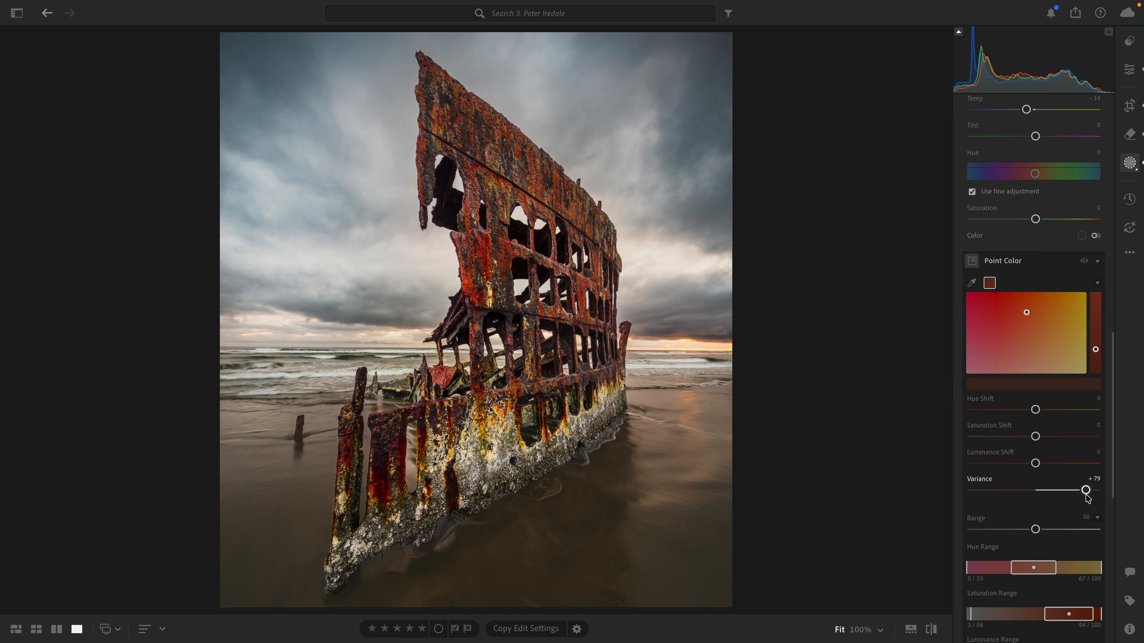
Compare the wreck with the mask's Point Color edits hidden and shown
click(1083, 261)
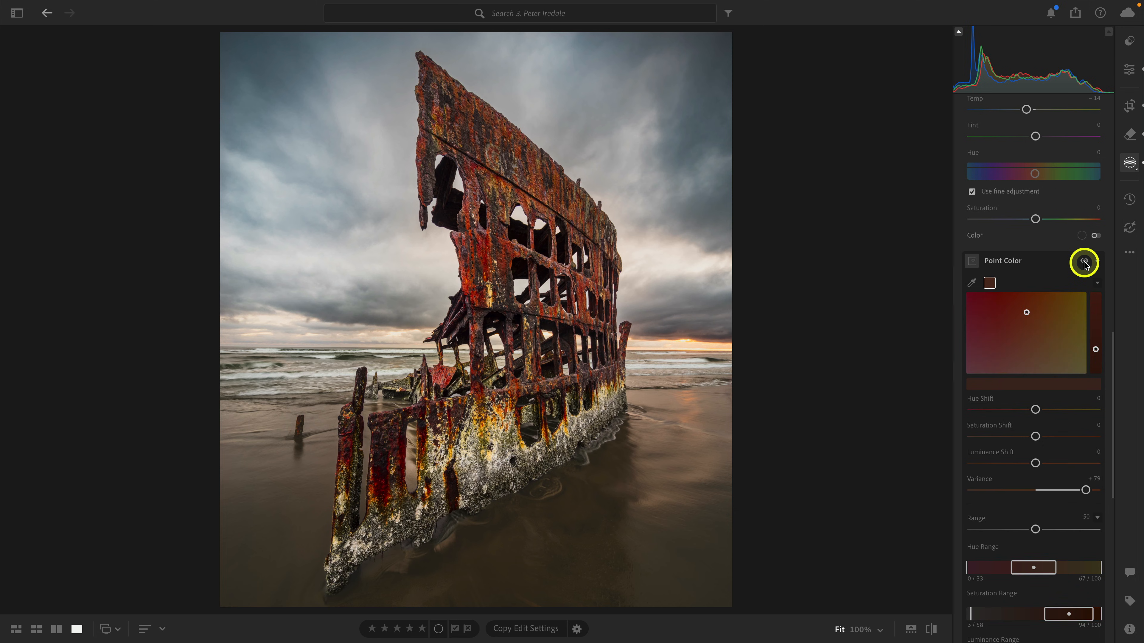
click(1085, 263)
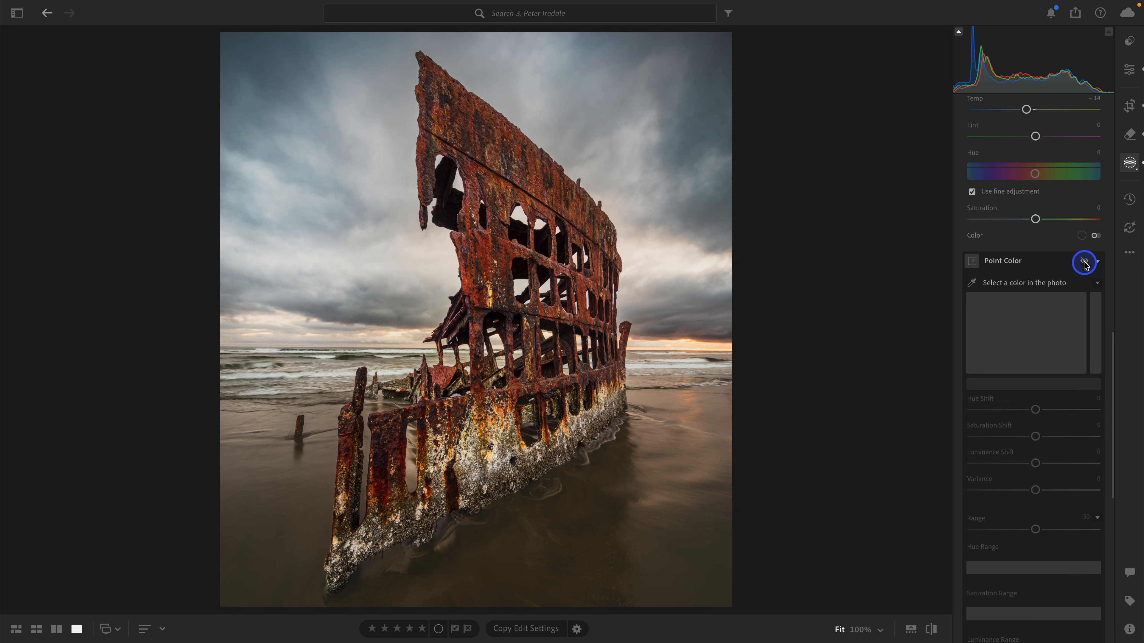
click(1084, 263)
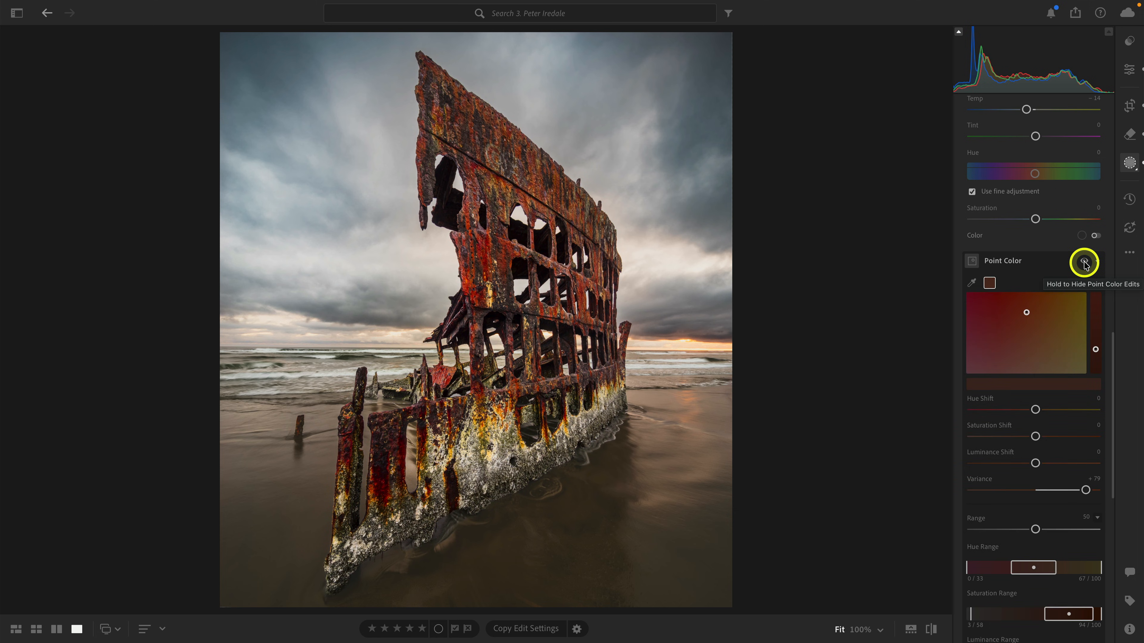
In the photo's overall sharpening settings, set Radius to 0.5 and Detail to 100
click(1129, 70)
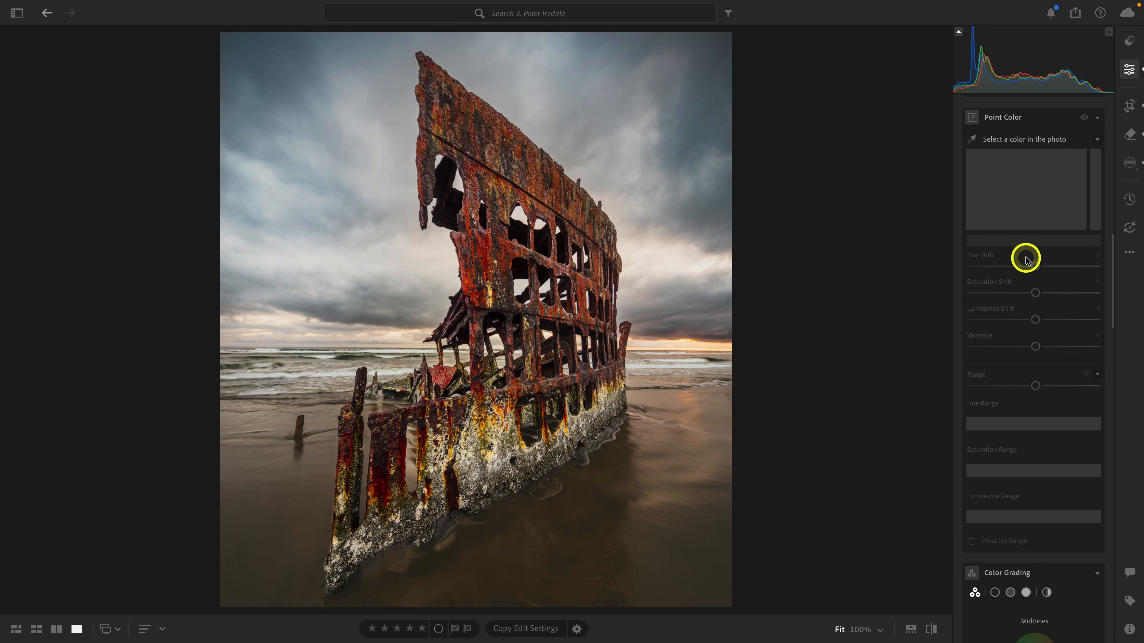
scroll(1026, 257, down, 5)
scroll(1025, 260, down, 15)
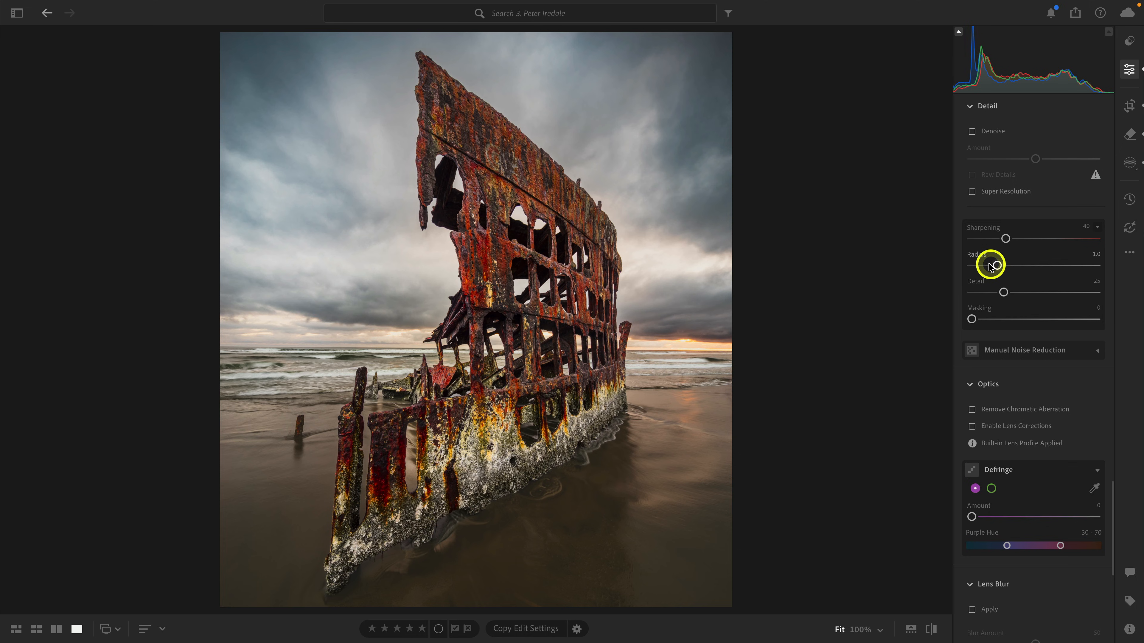
drag(997, 265, 957, 268)
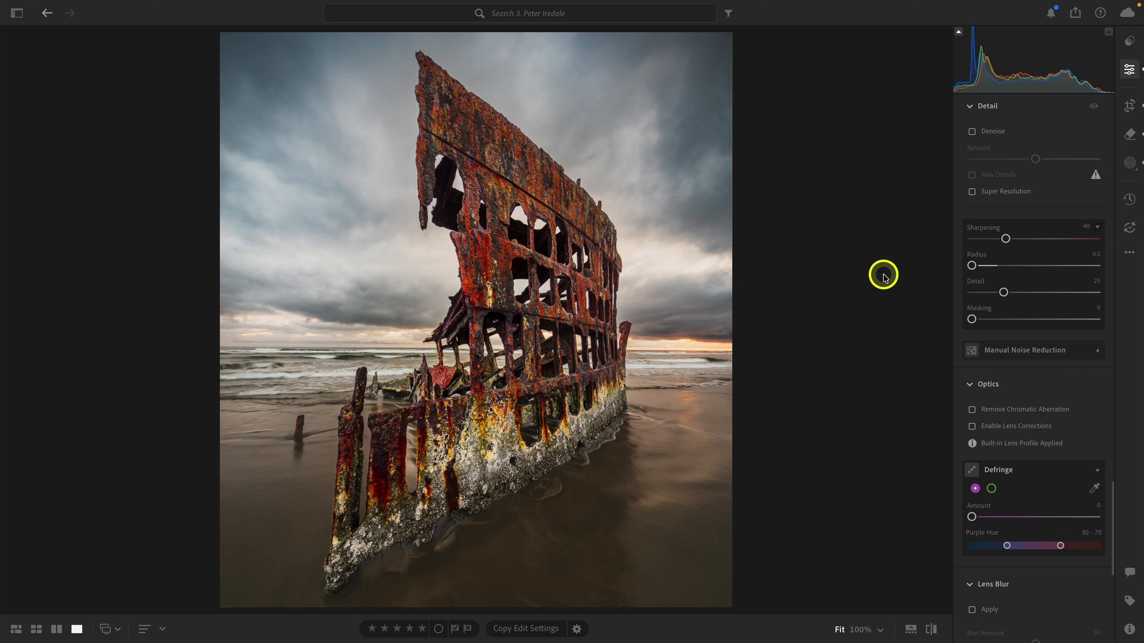
drag(1004, 292, 1108, 296)
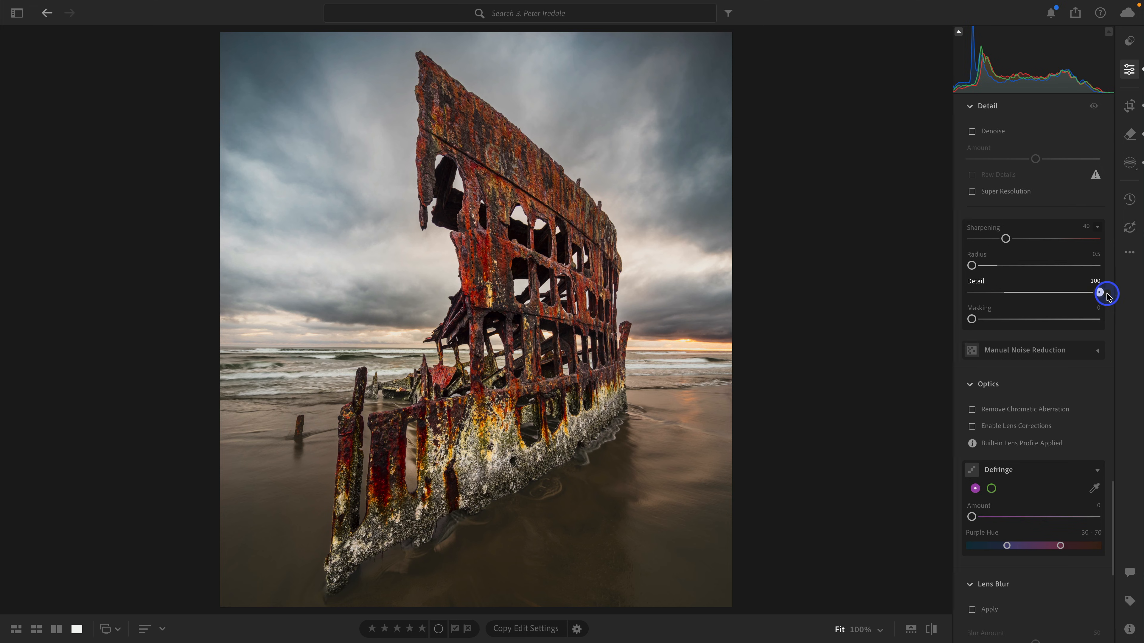
Set Sharpening to 73 while judging the wreck's texture at 100% in the grayscale preview
click(485, 270)
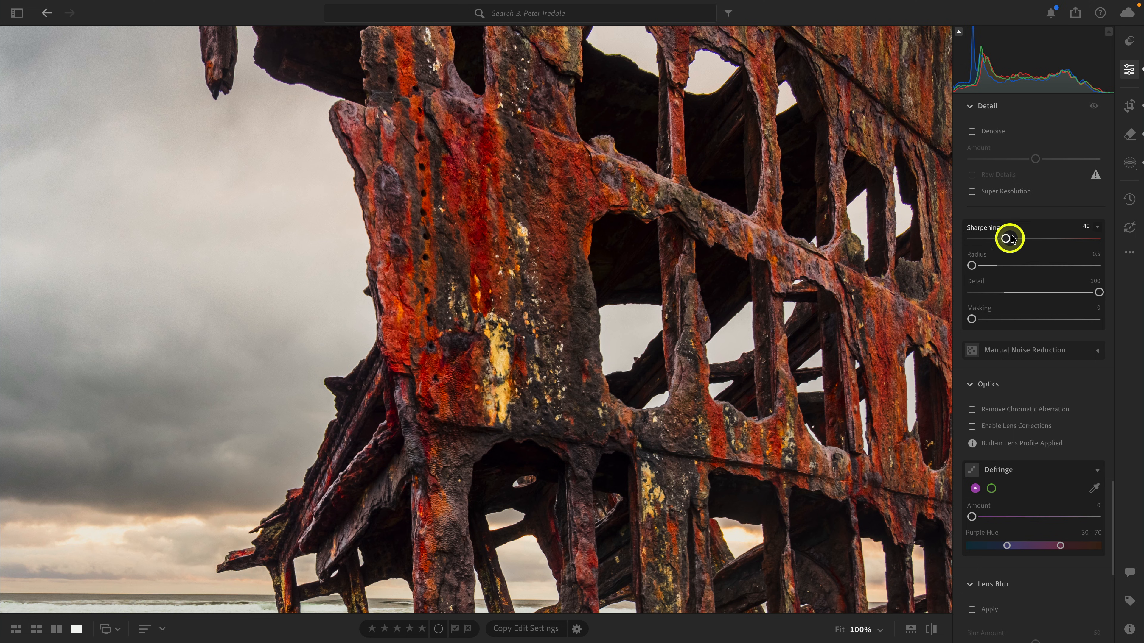
key(alt)
drag(1005, 239, 1090, 243)
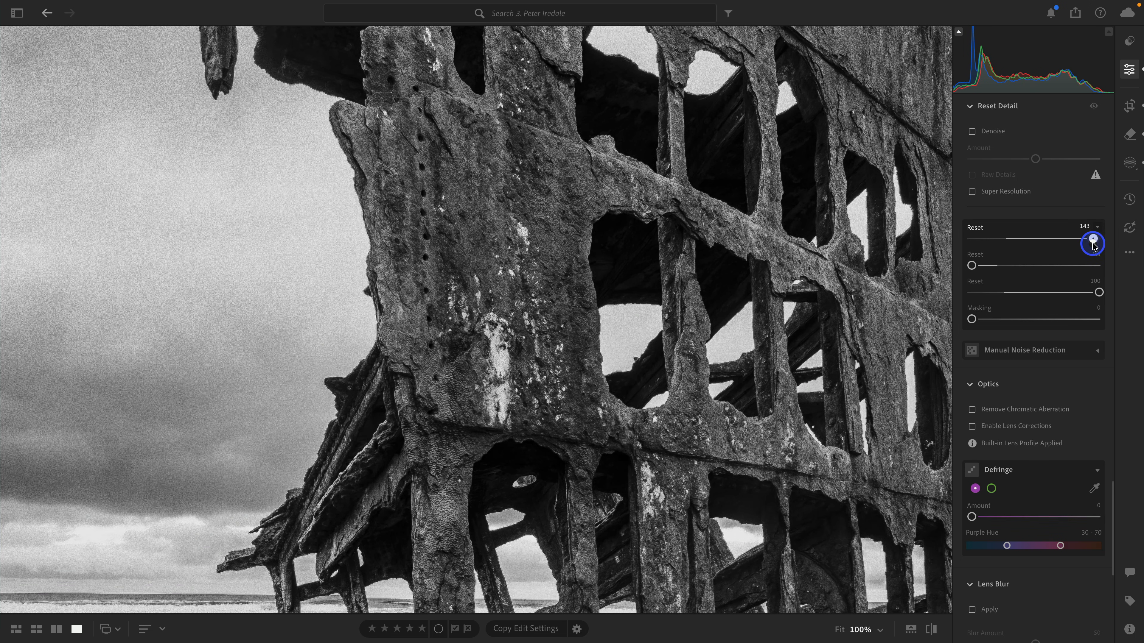
drag(1093, 239, 1033, 240)
Set the sharpening Masking to 92 using the mask preview with the whole photo in view
click(498, 281)
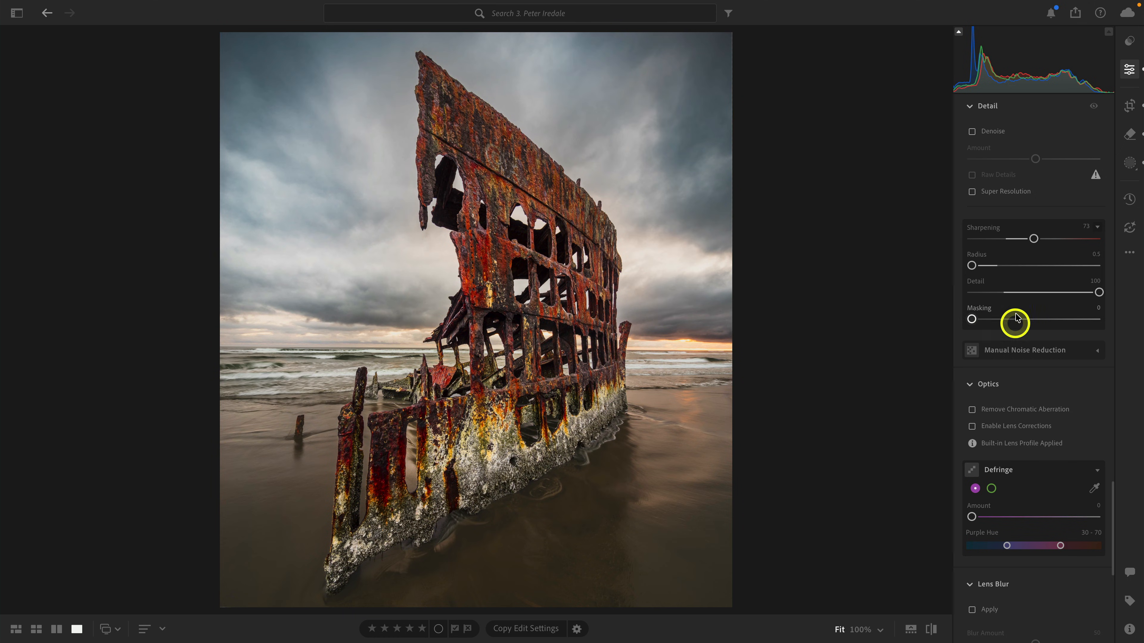
key(alt)
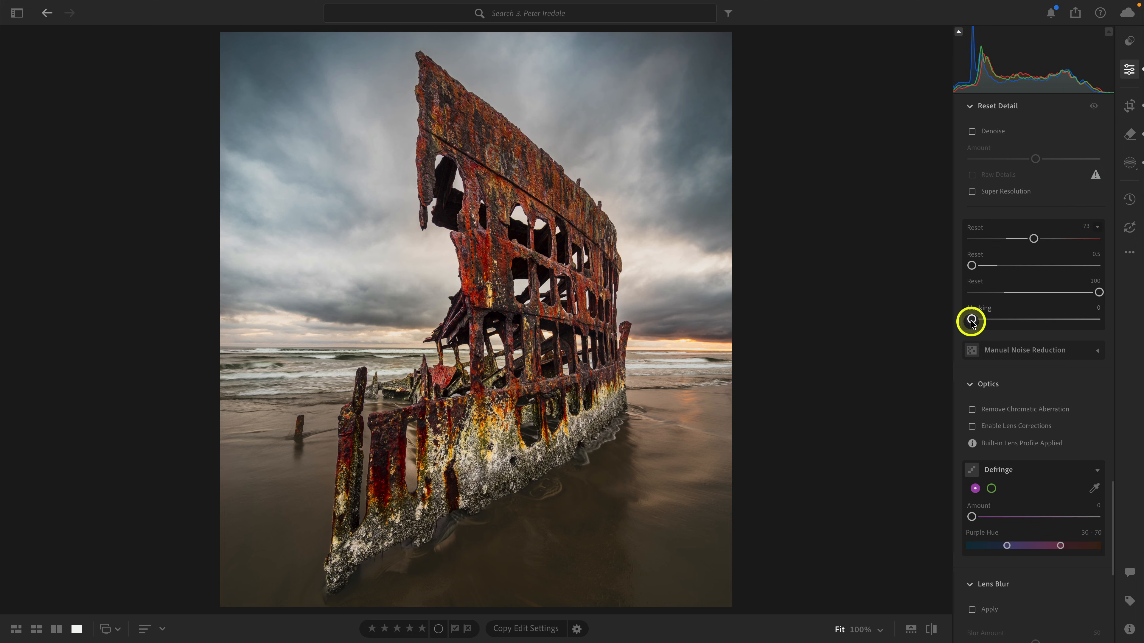
drag(972, 322, 1089, 330)
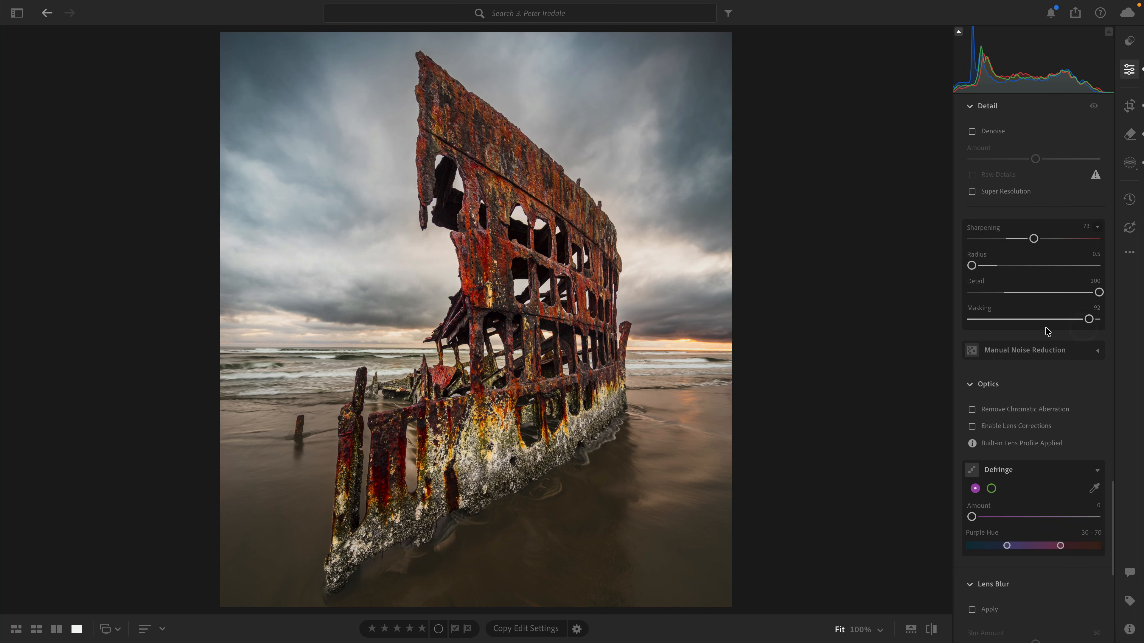
Compare the finished HDR panorama side by side with the 20140611-DSC00669-HDRX-Edit PSD, hiding the filmstrip and swapping the two photos
click(768, 370)
key(g)
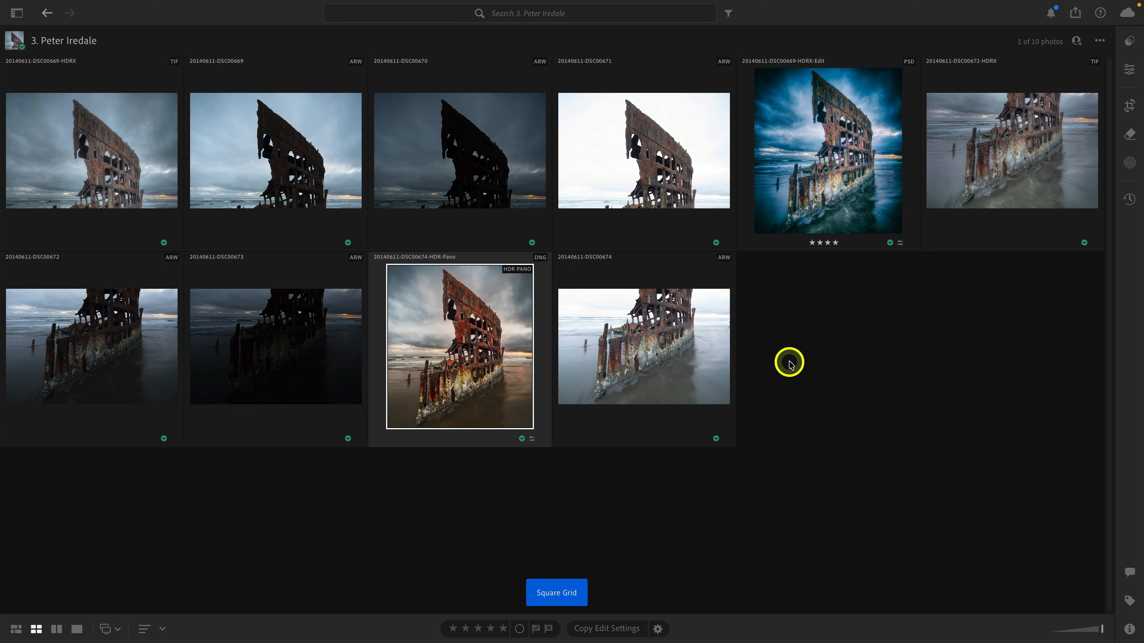
click(819, 174)
ctrl+click(441, 338)
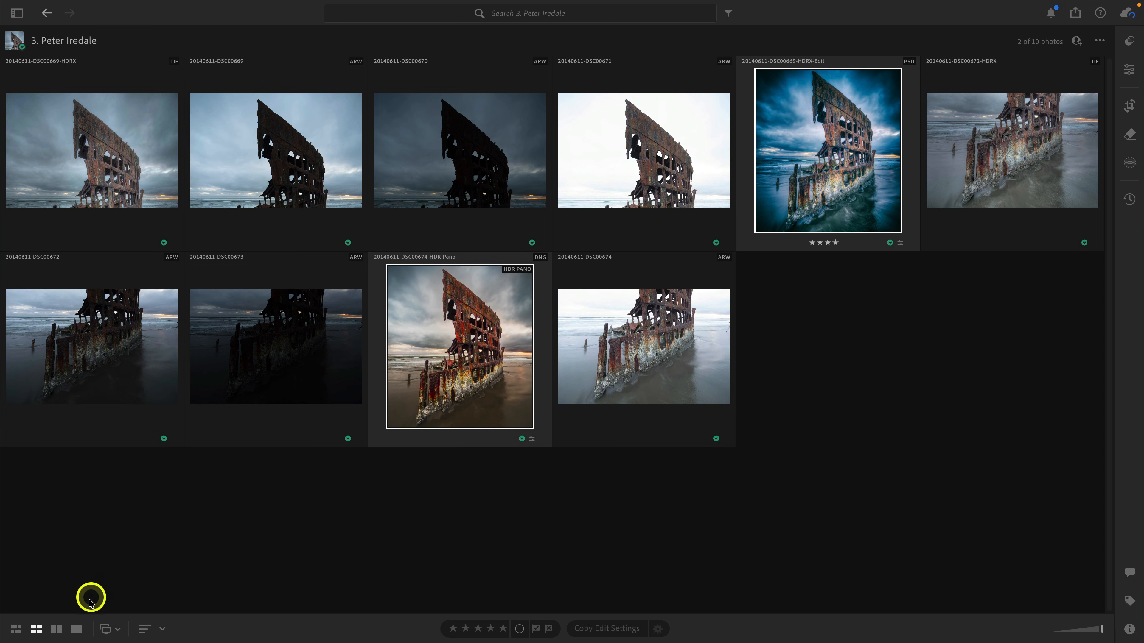
click(60, 630)
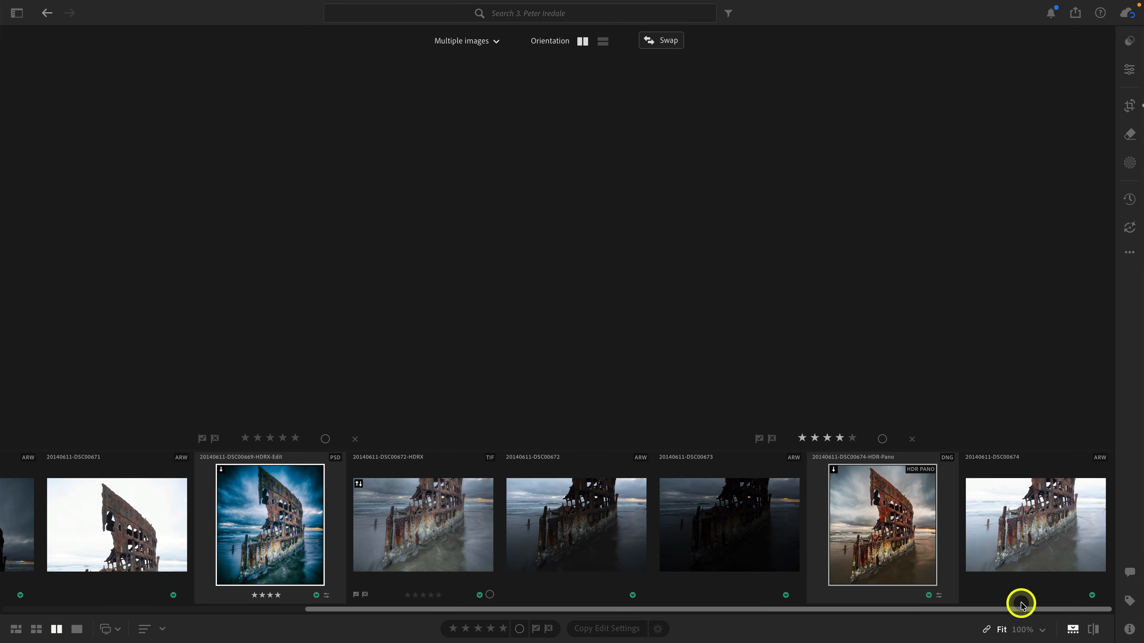
click(1073, 629)
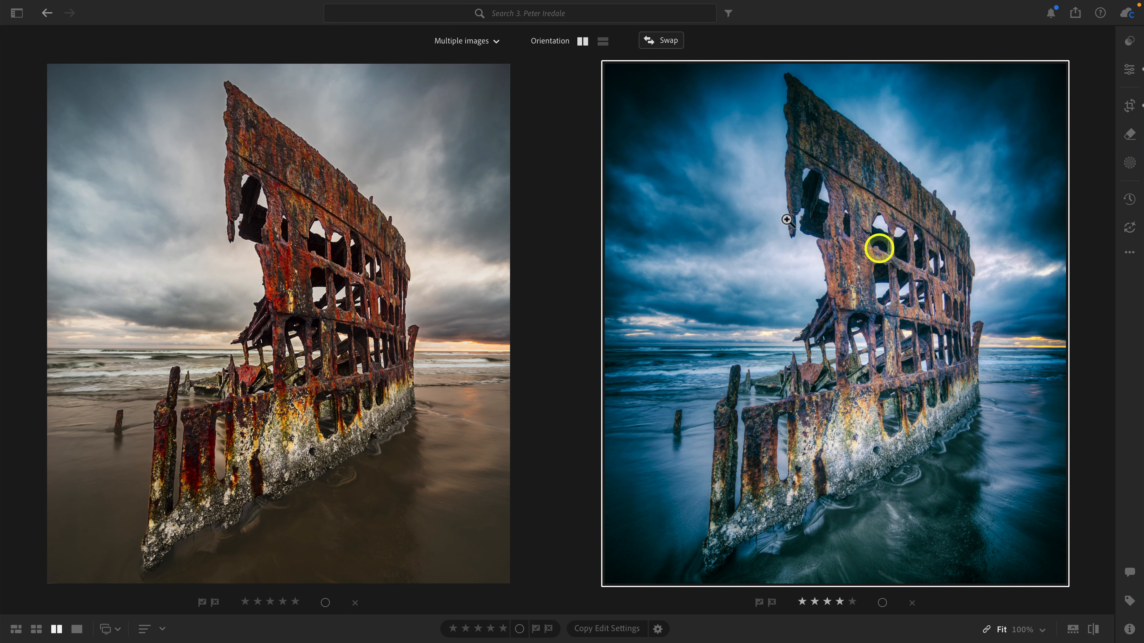
click(664, 41)
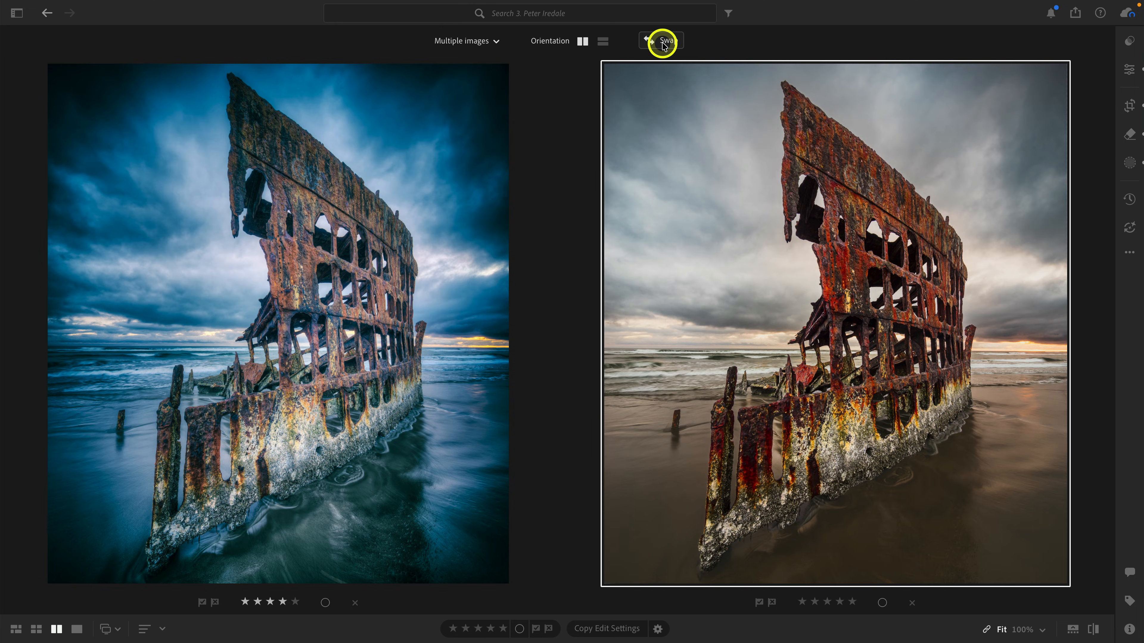